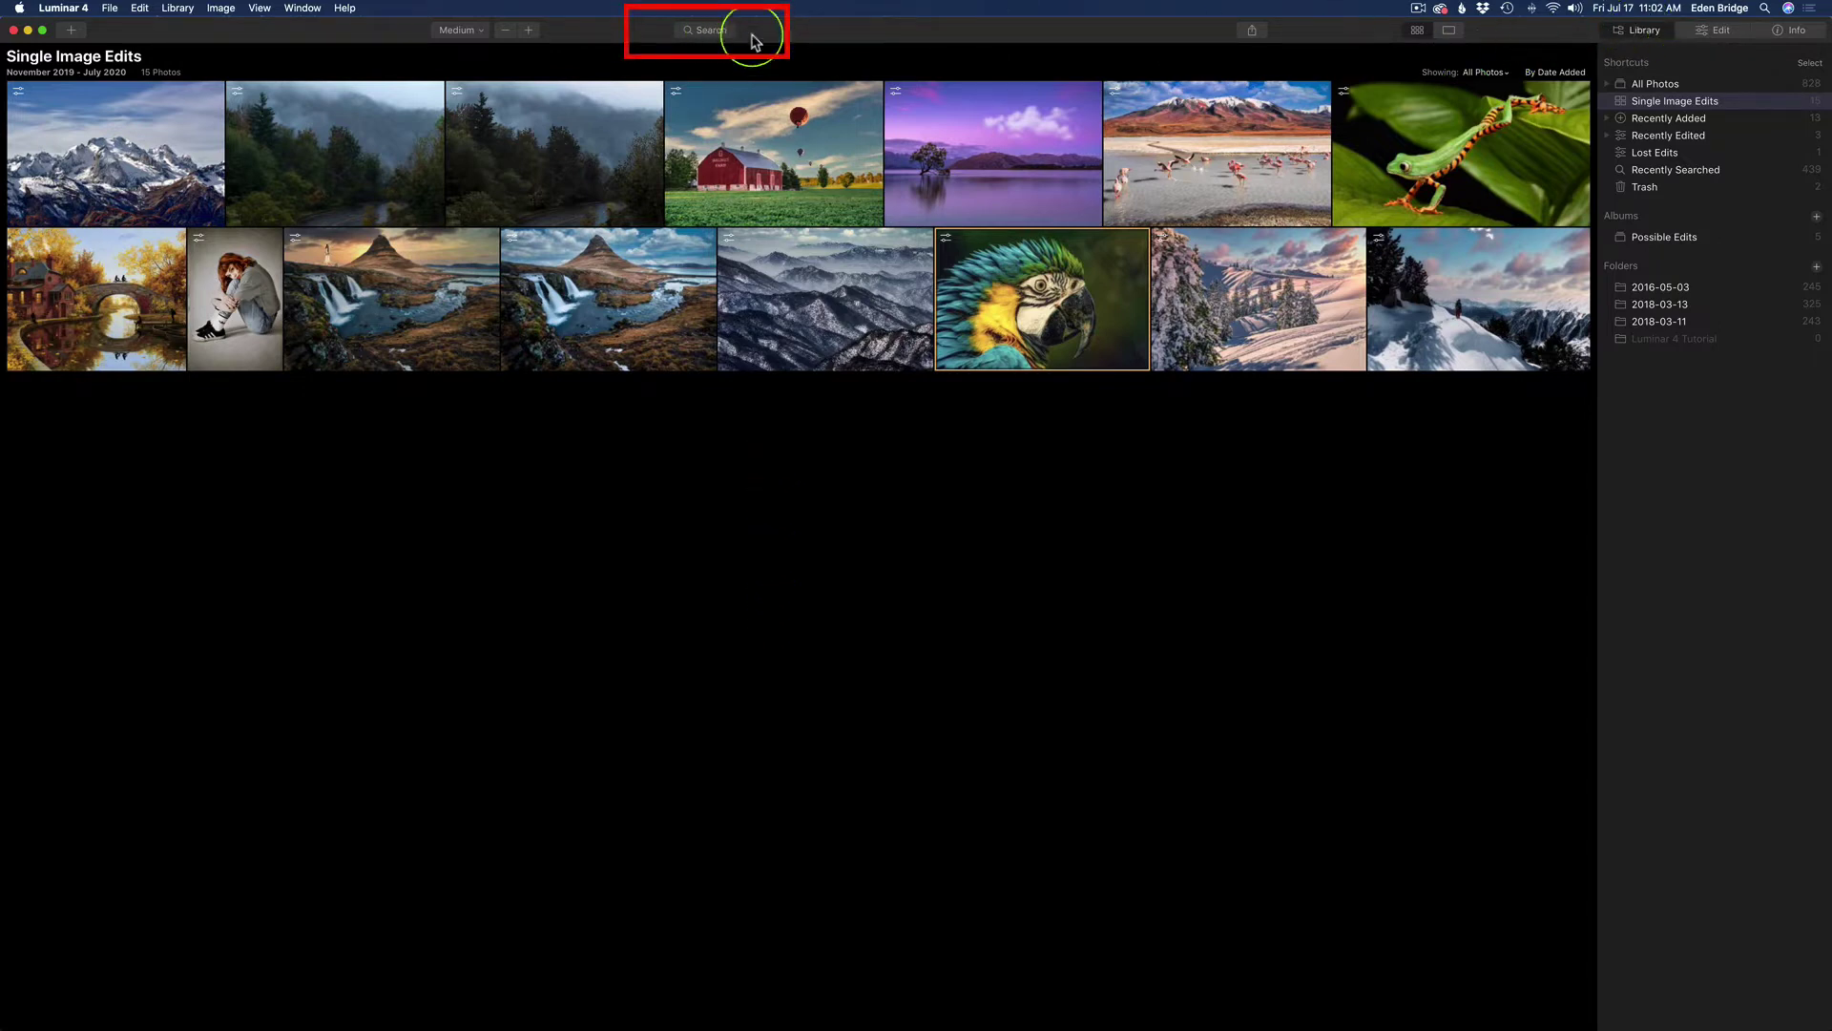
Search the library for '.jpg' to show the 12 photos with .jpg in their names.
left_click(718, 35)
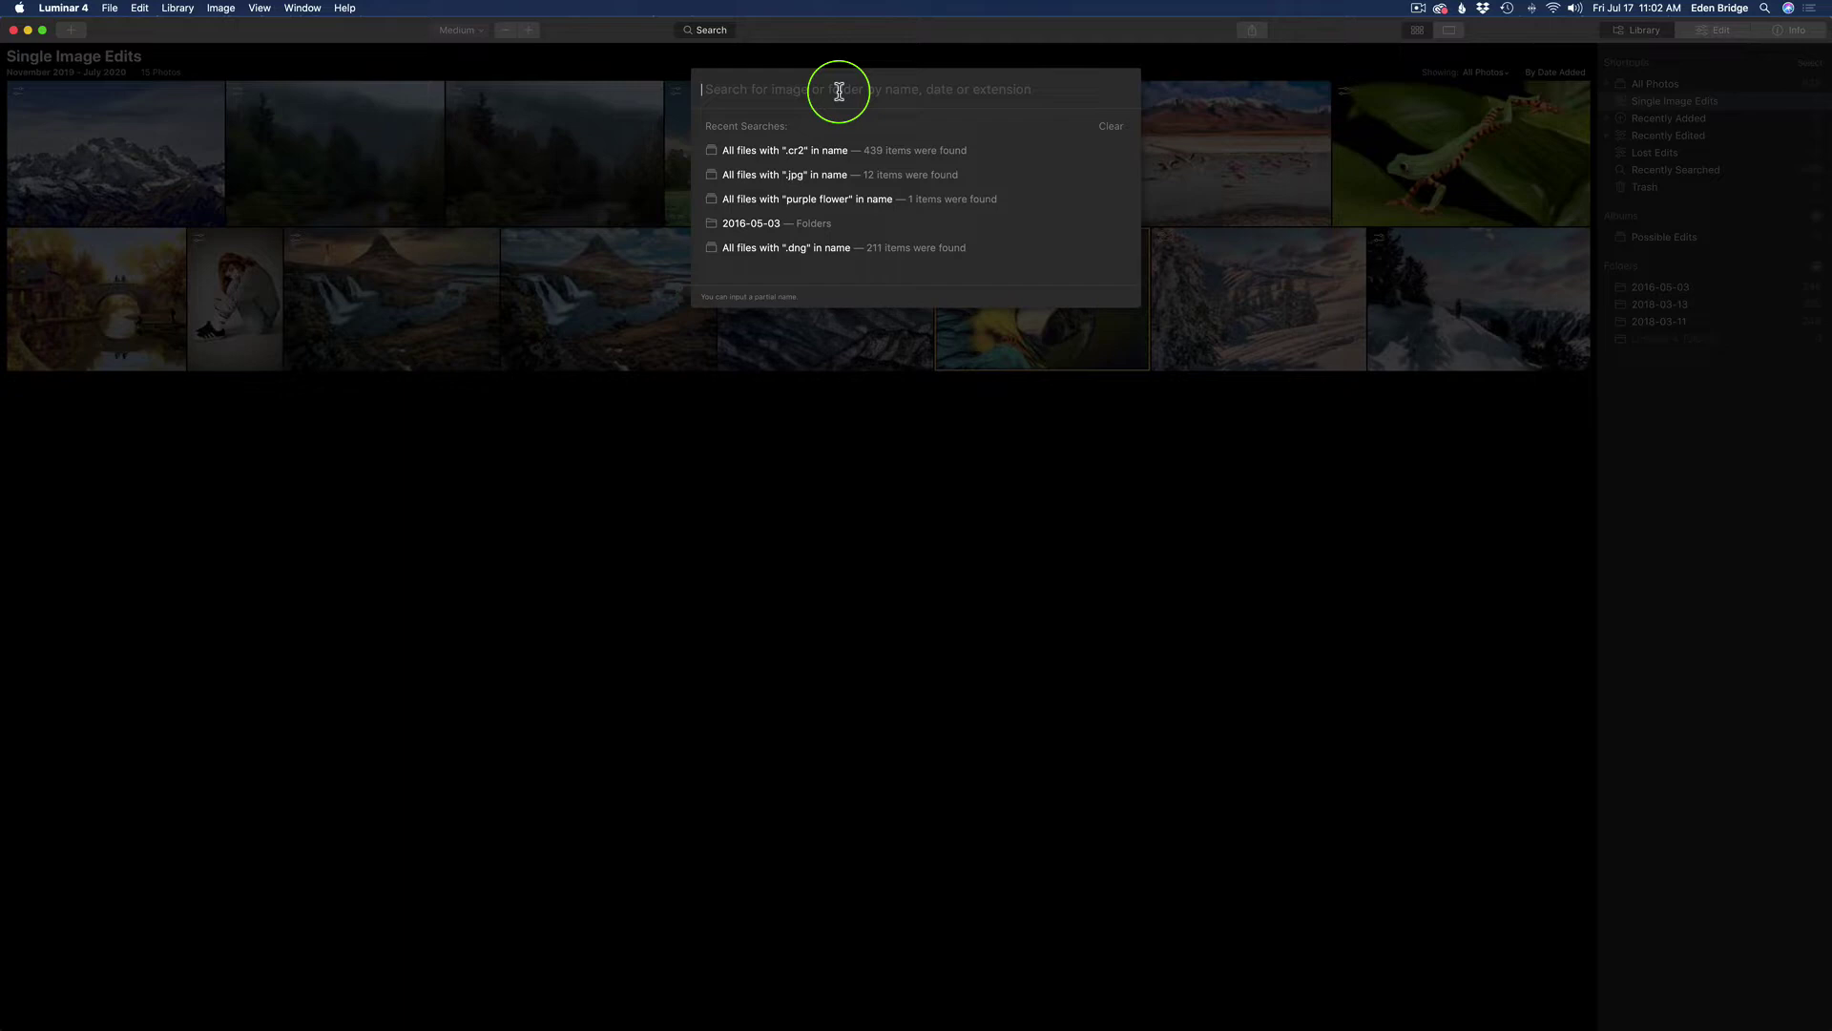
type(".jpg")
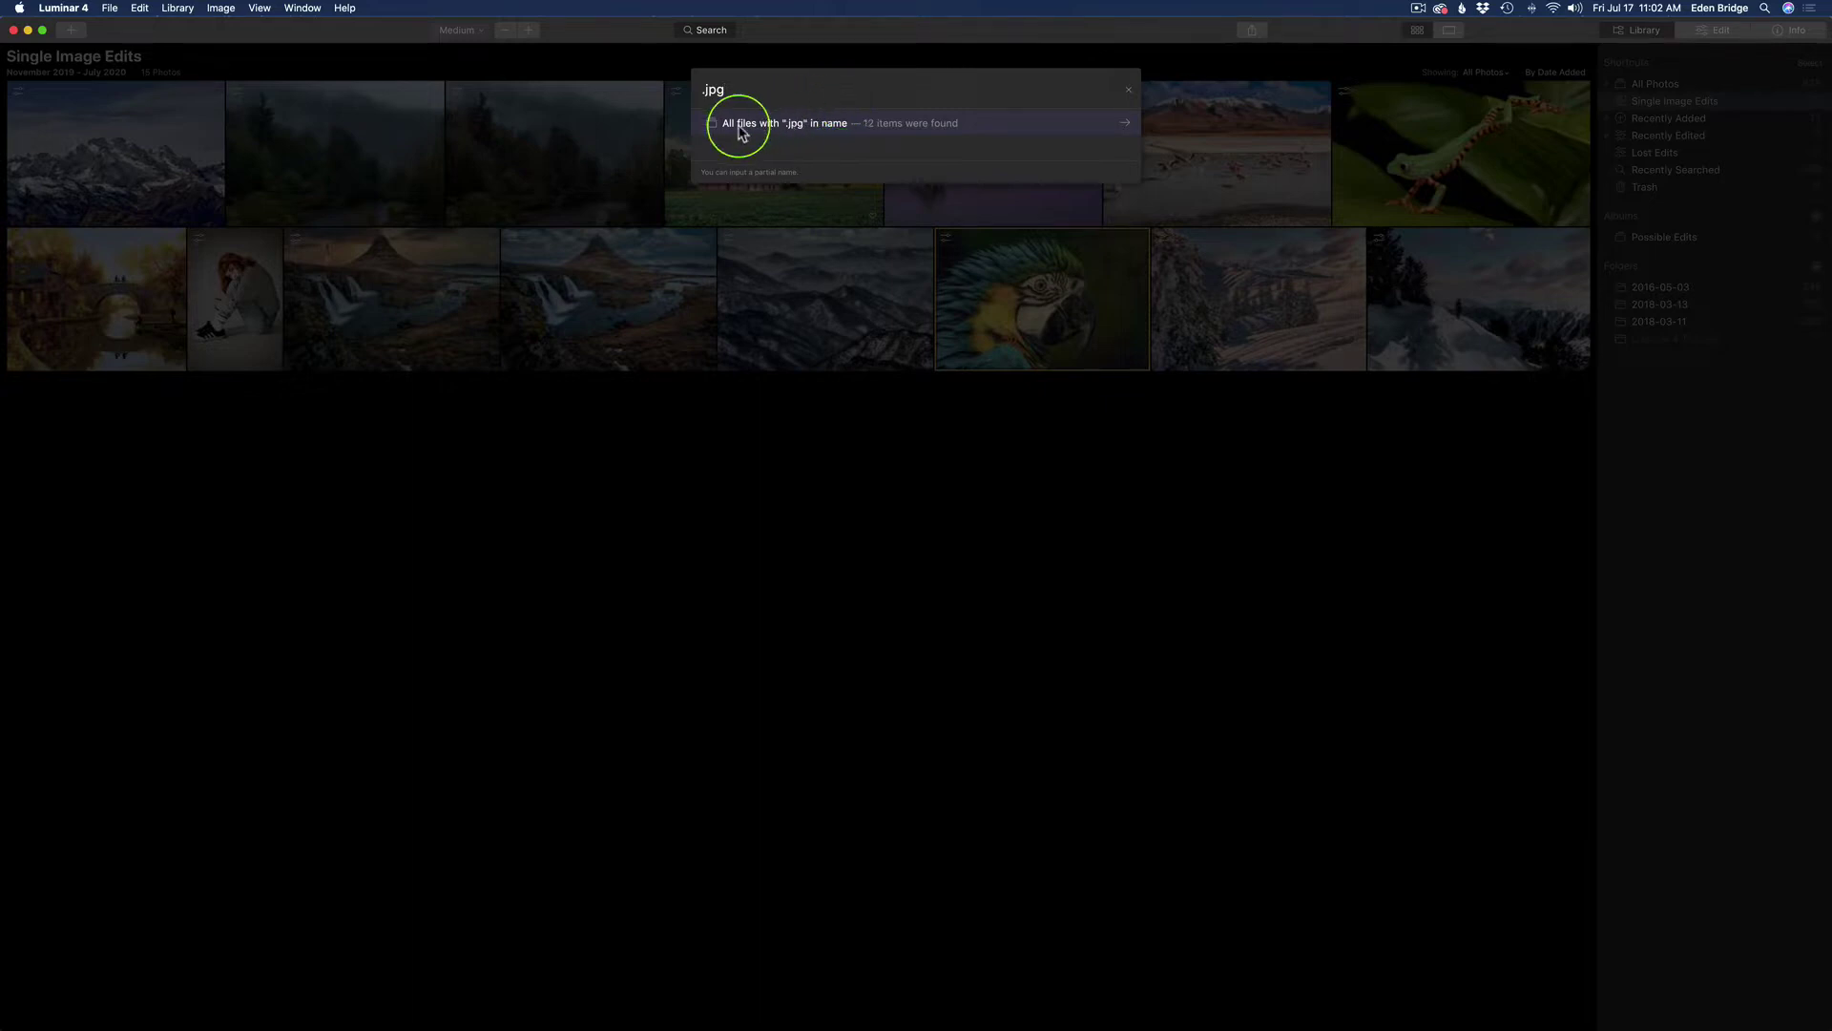
left_click(953, 122)
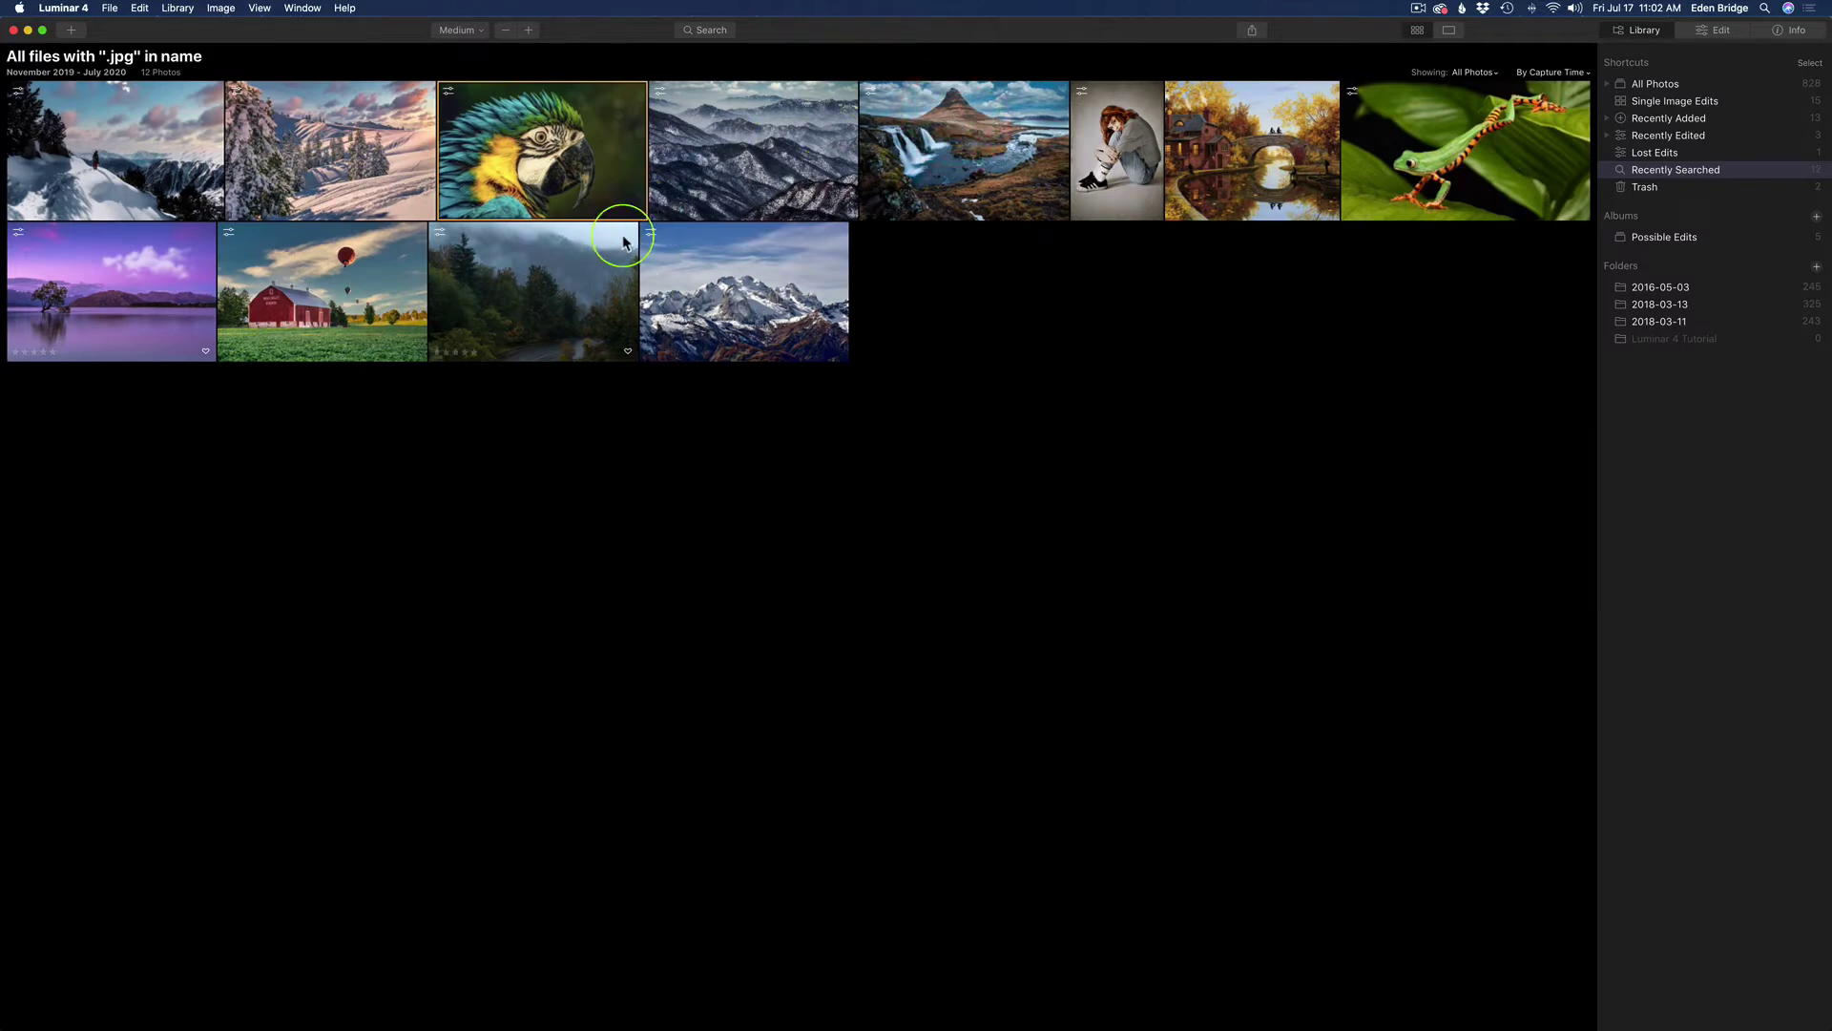
Search for '.cr2' to list all 439 .cr2 photos.
left_click(708, 31)
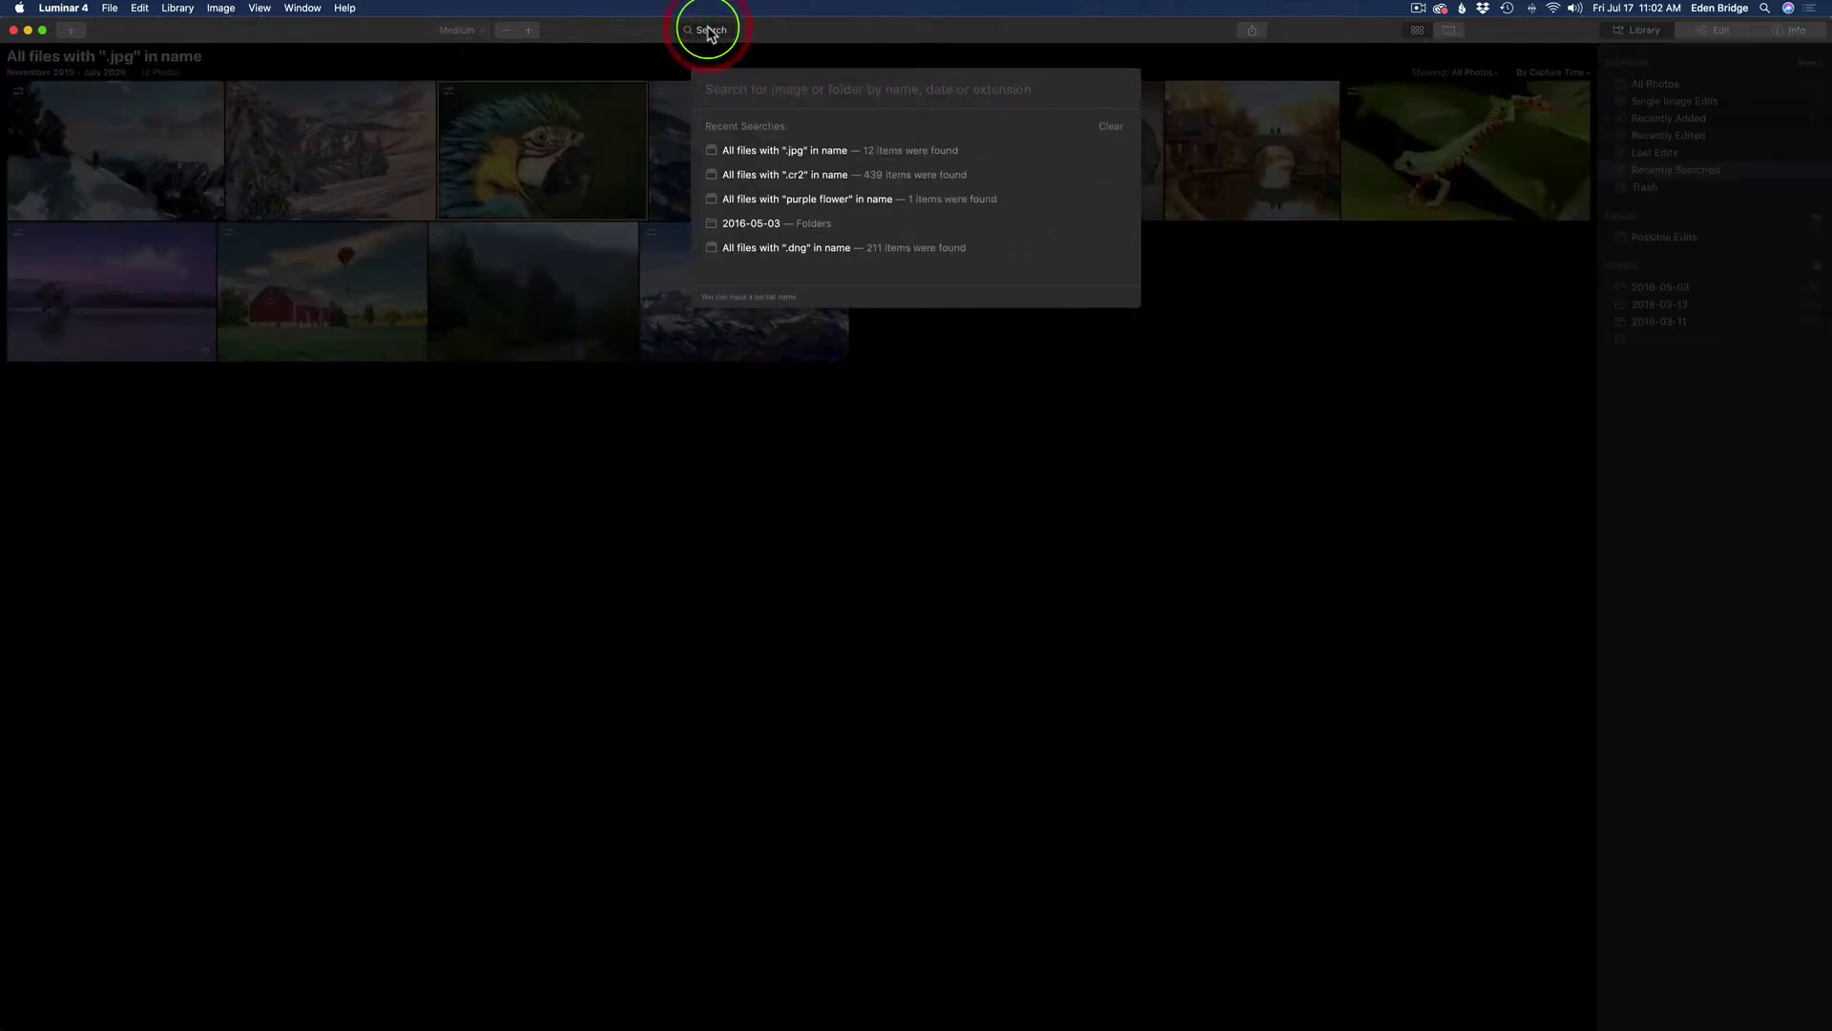
type(".cr2")
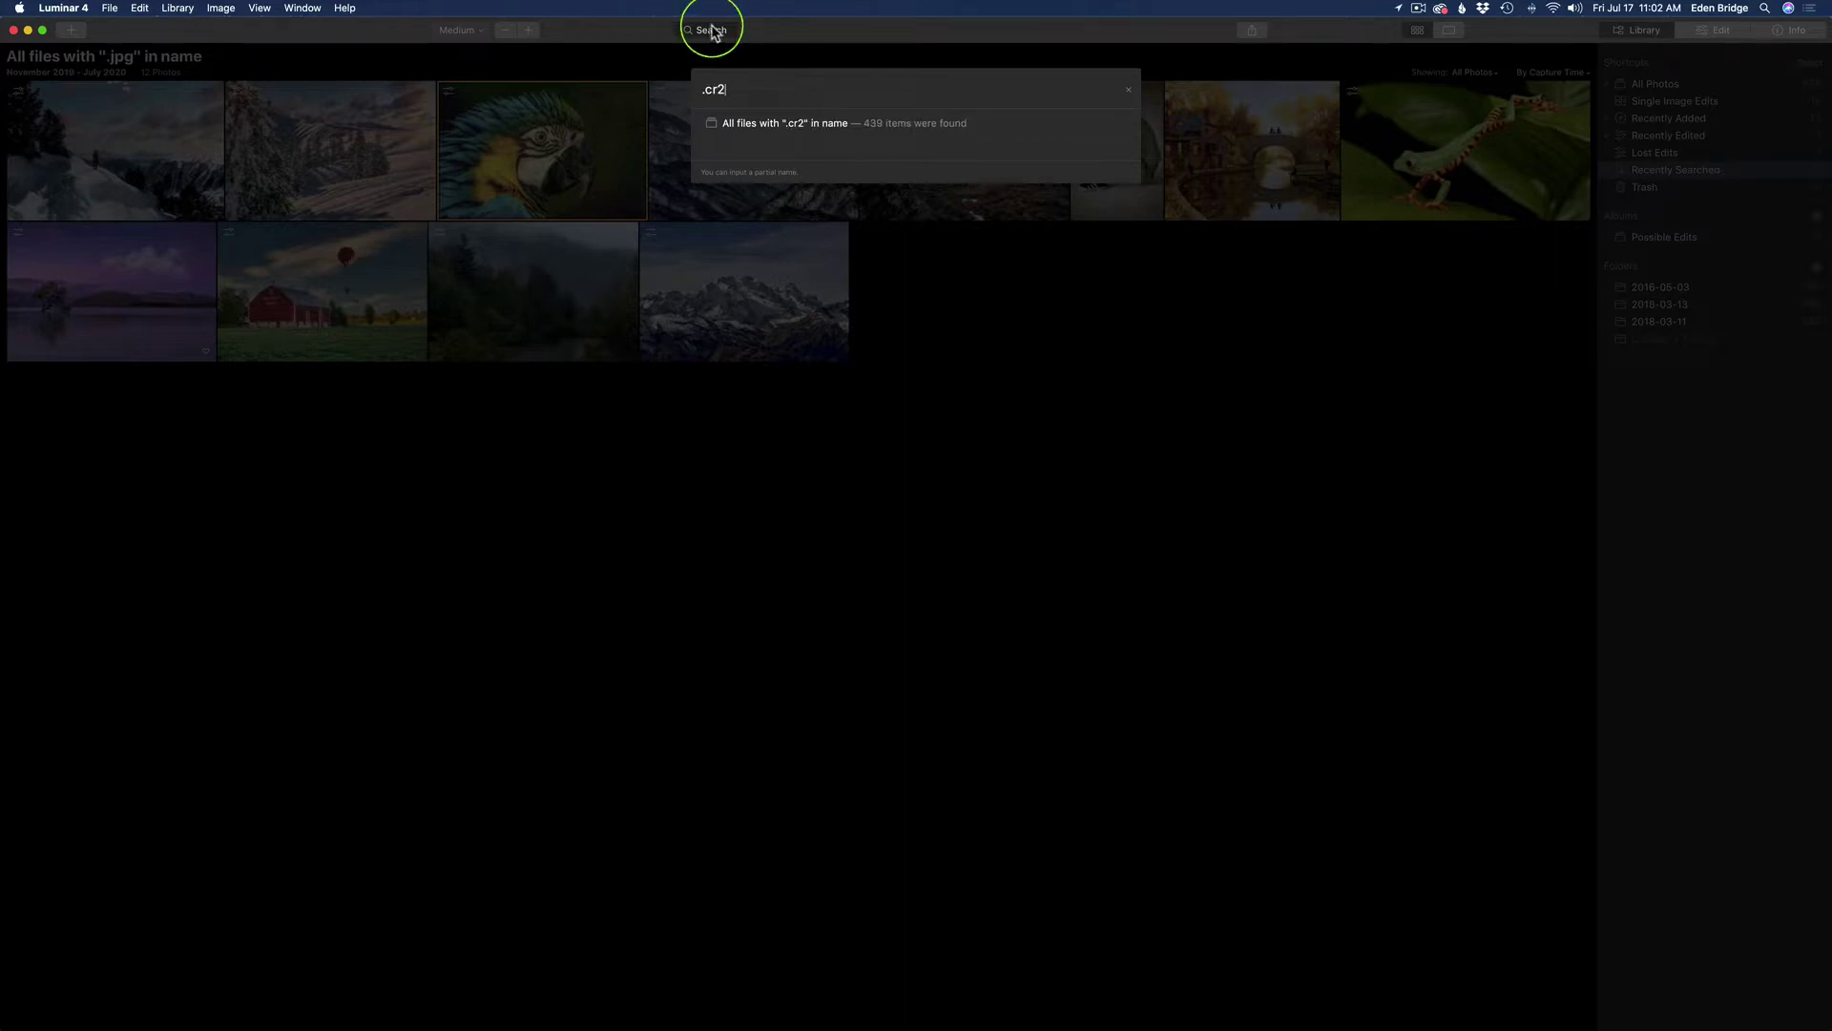
left_click(888, 126)
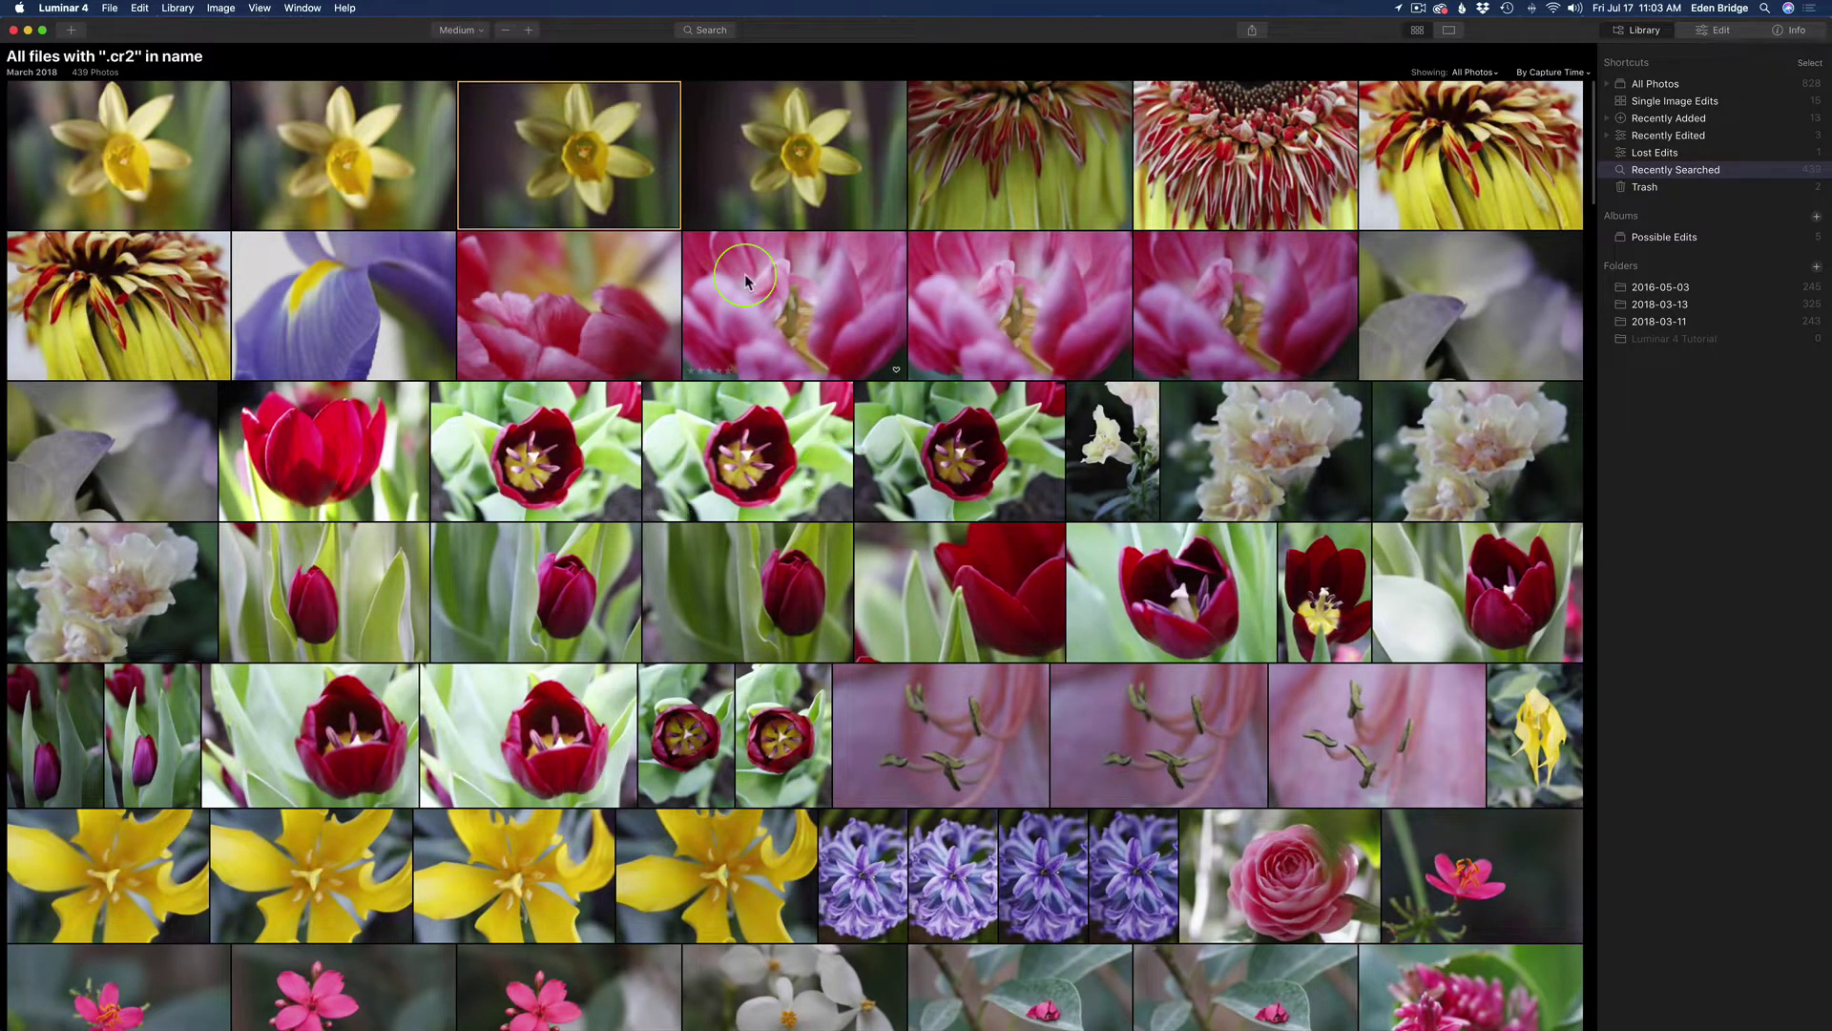
Search for 'purple flower' to narrow the library to its single matching photo.
left_click(707, 31)
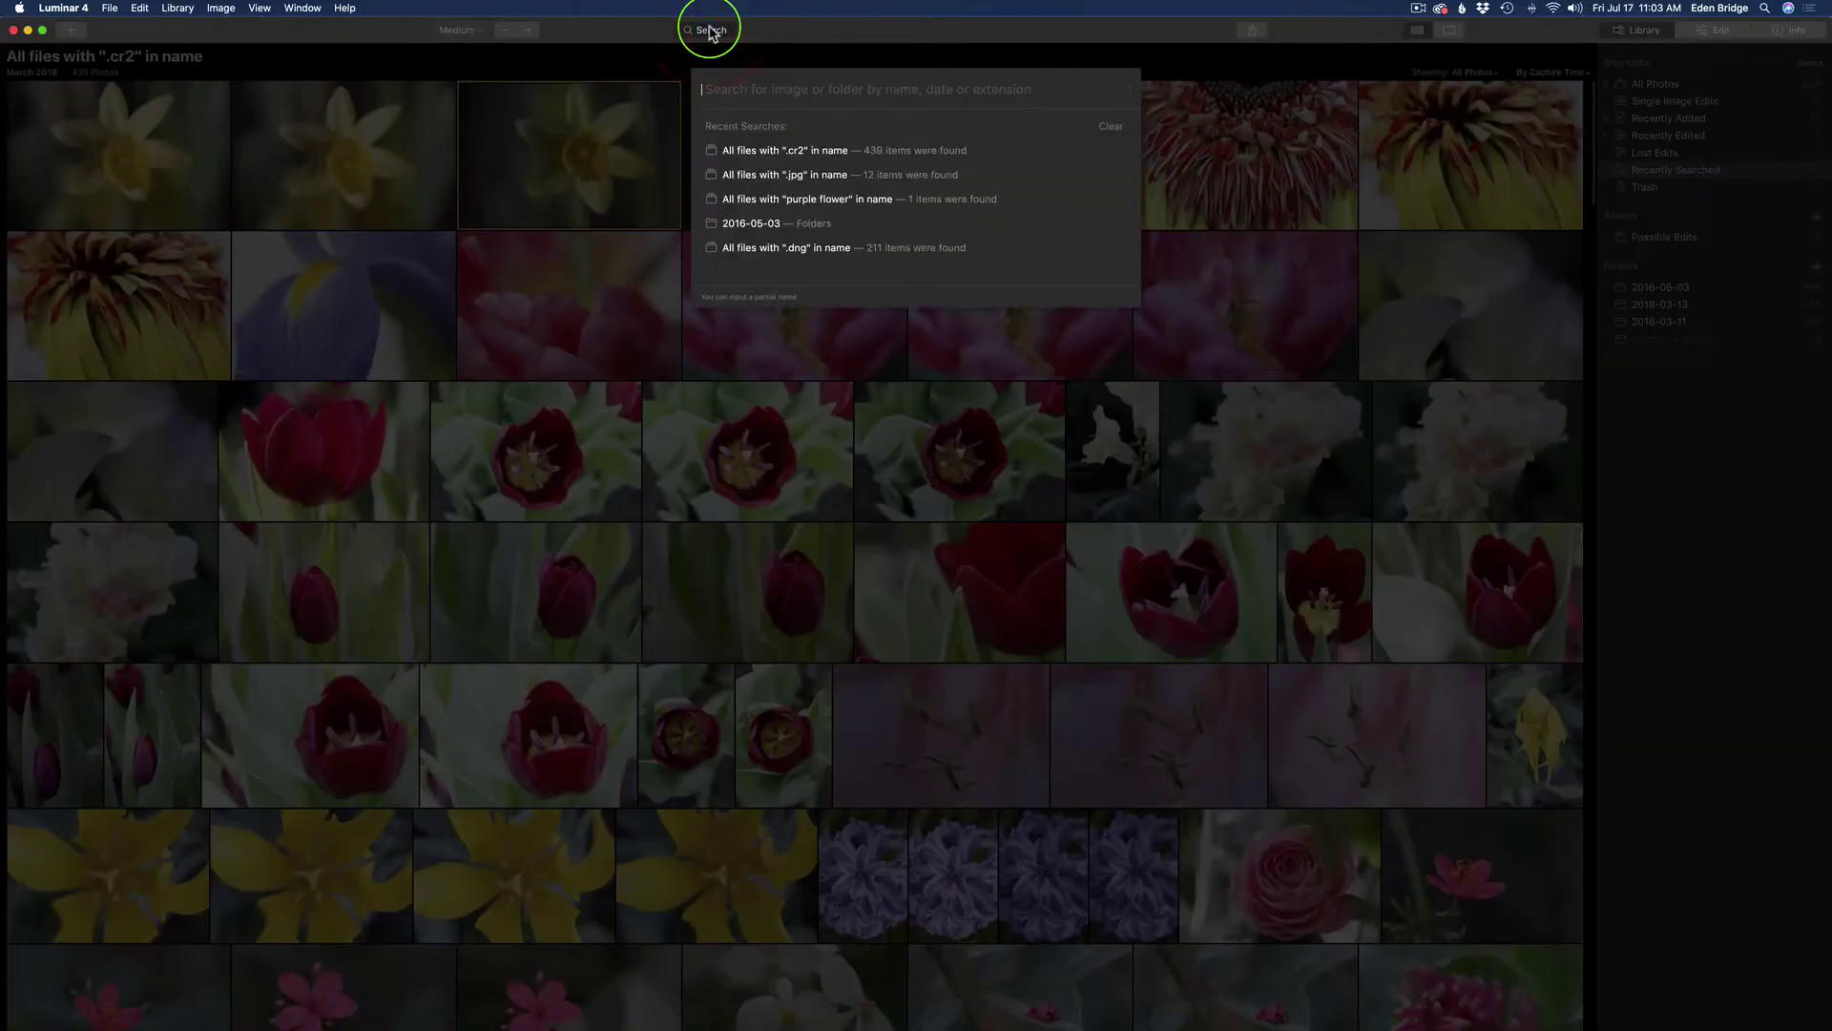
type("purple")
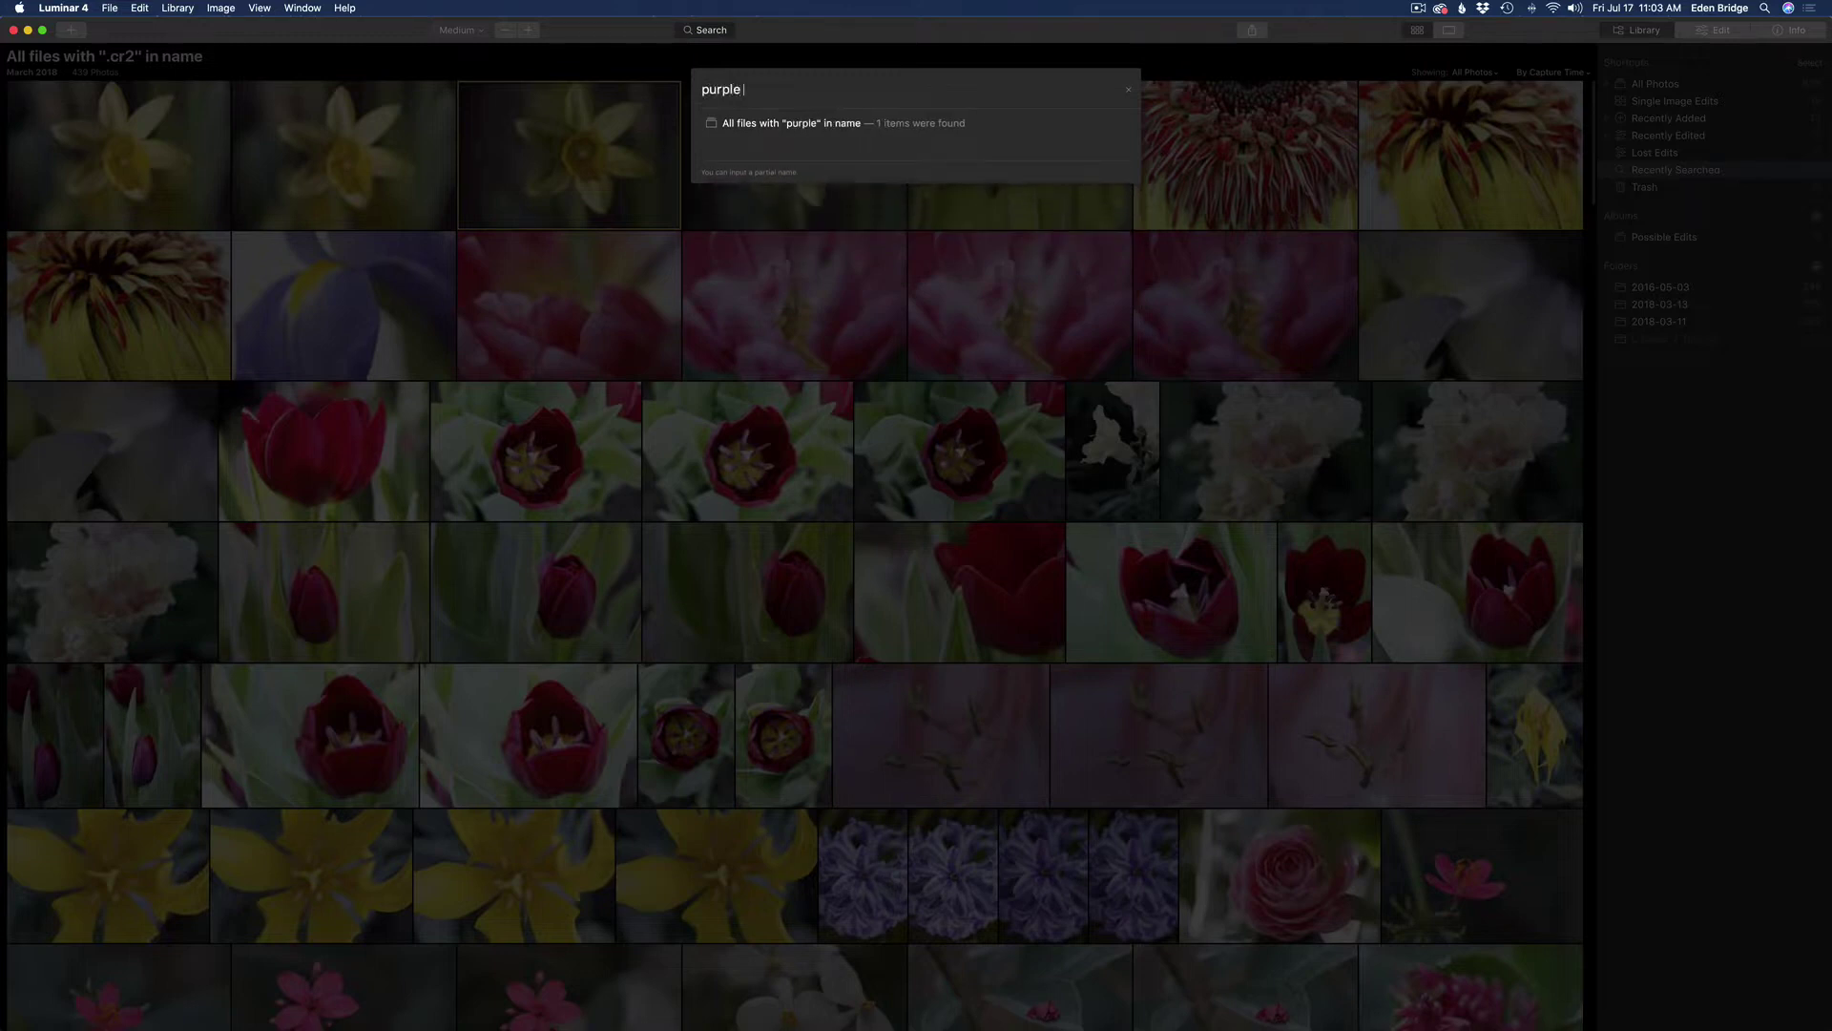
type(" flower")
left_click(814, 123)
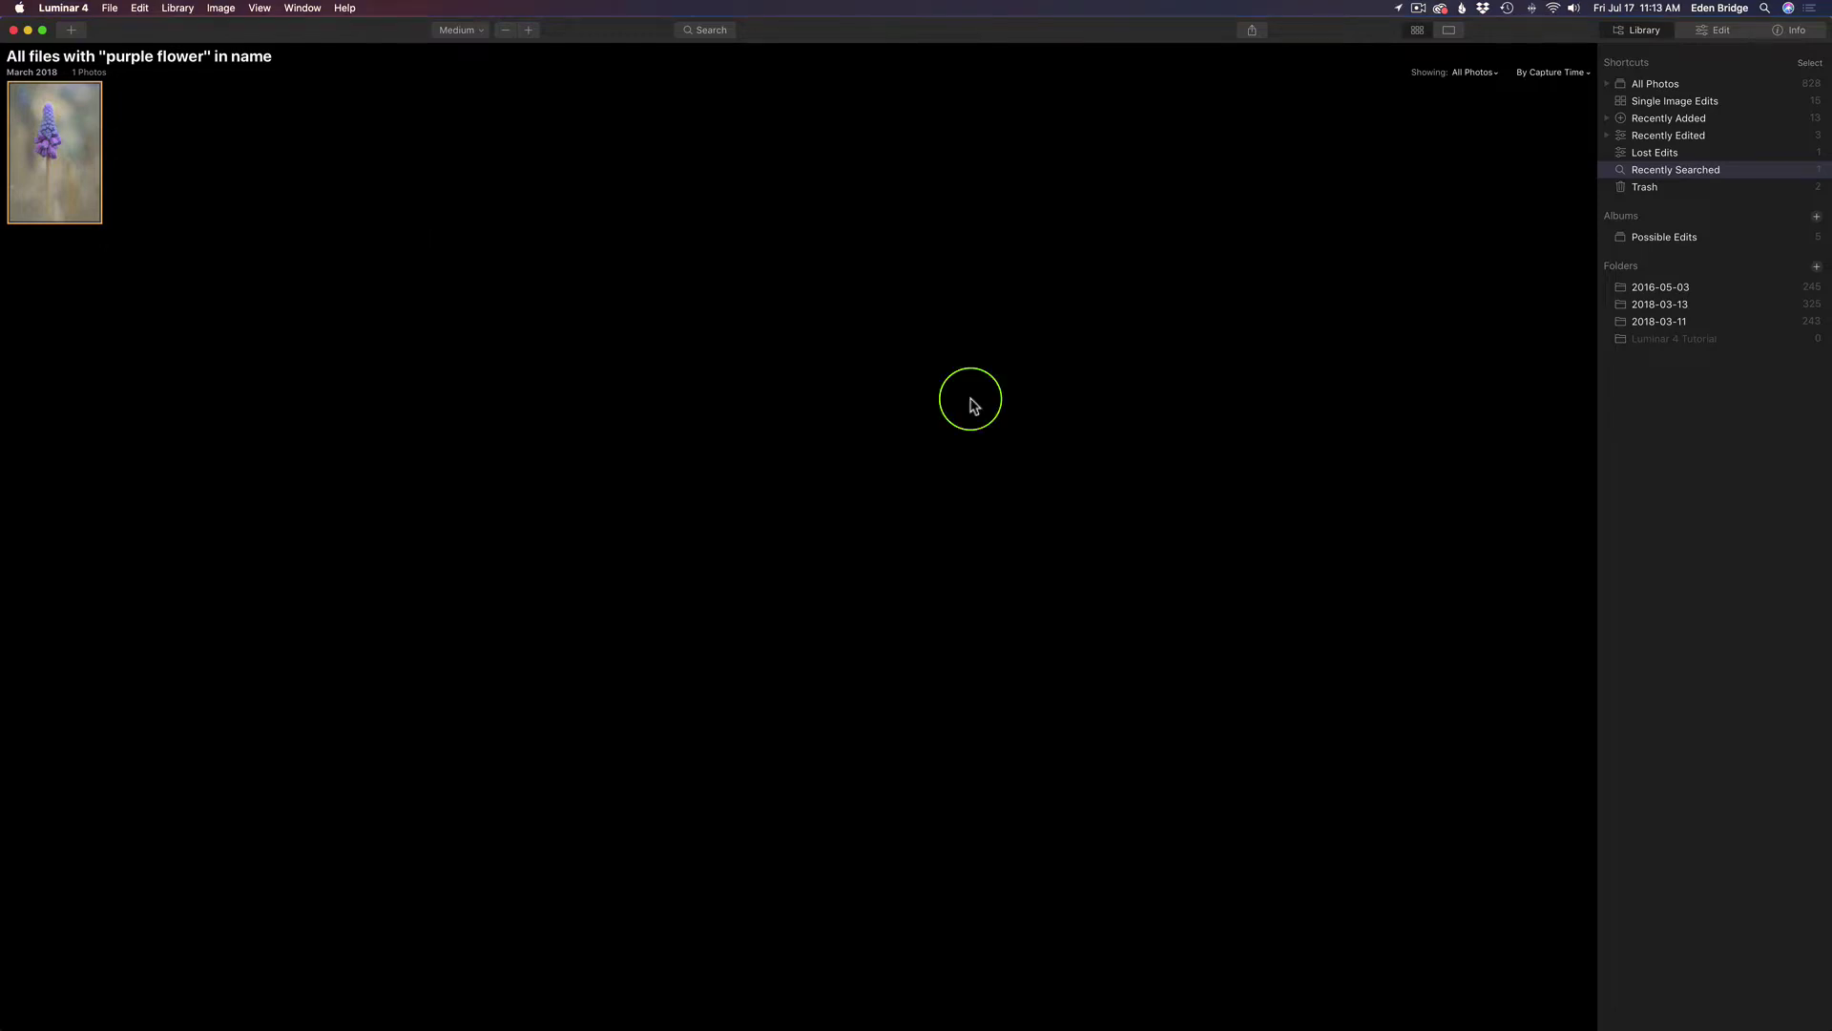
Search 'cr2', scroll the results, and open the blue poppy _MG_7438.CR2 in single-image view.
left_click(712, 30)
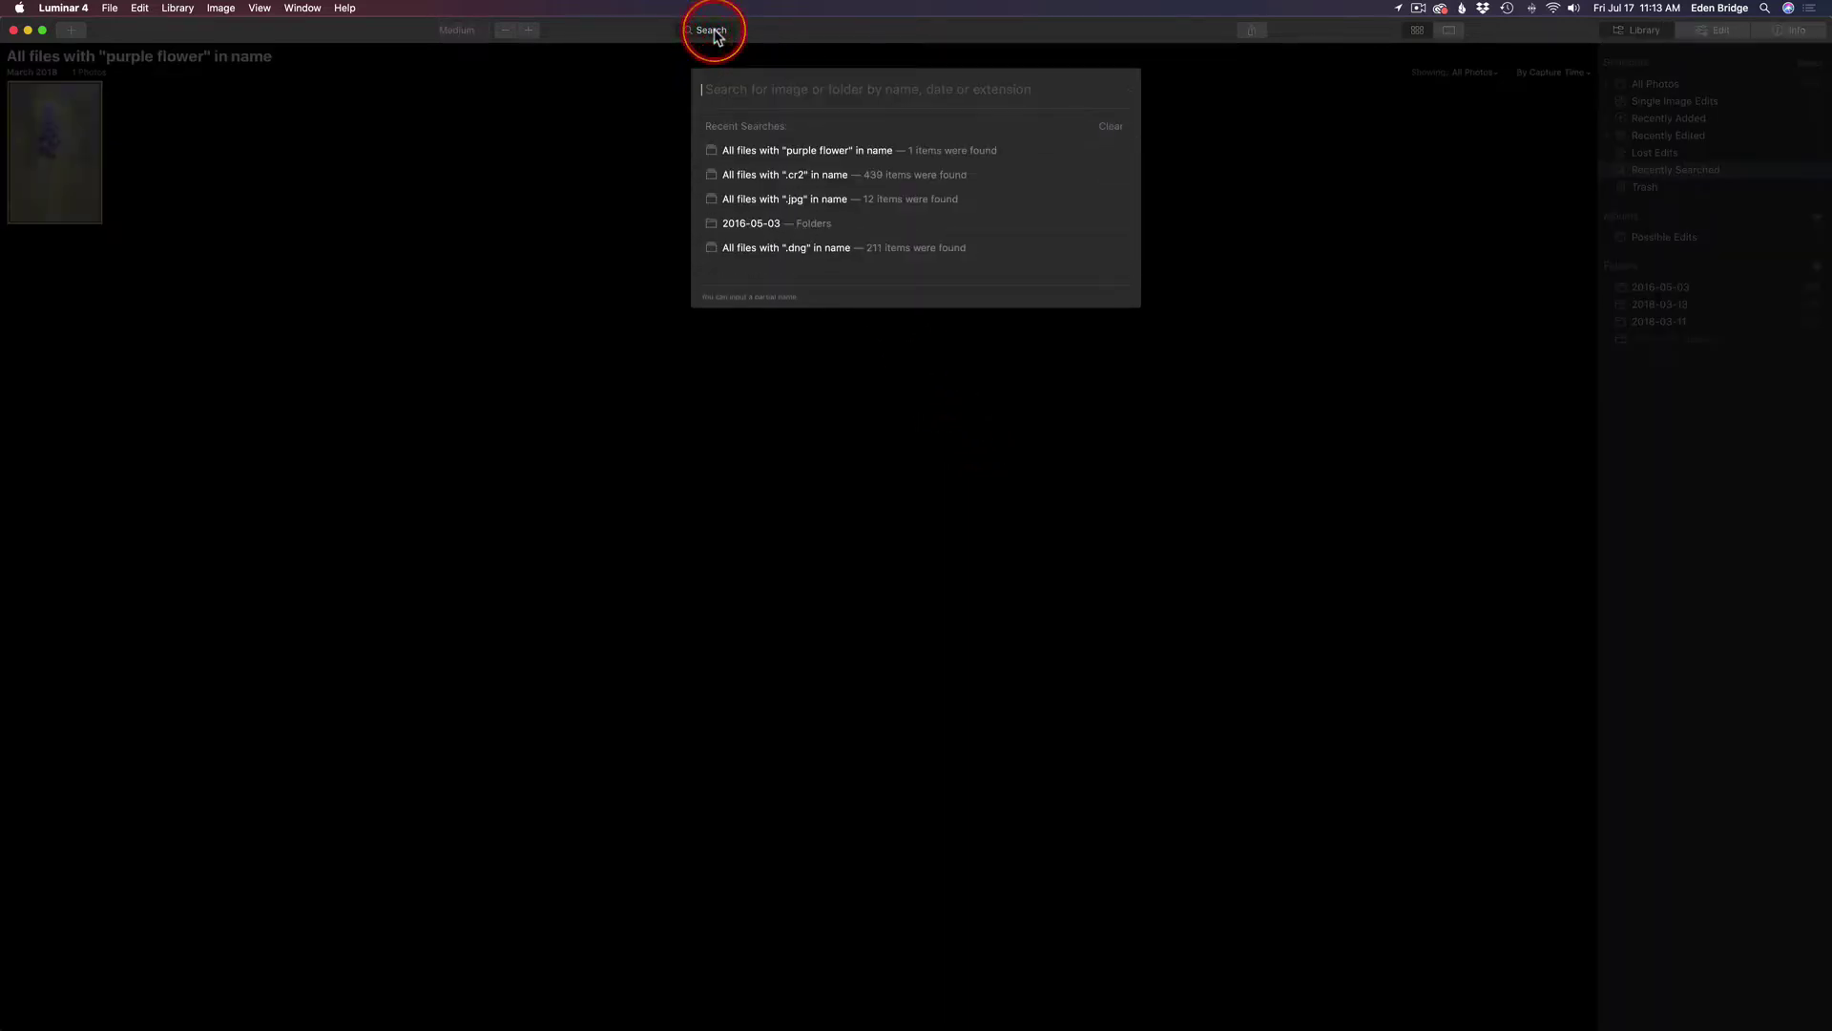
type("cr")
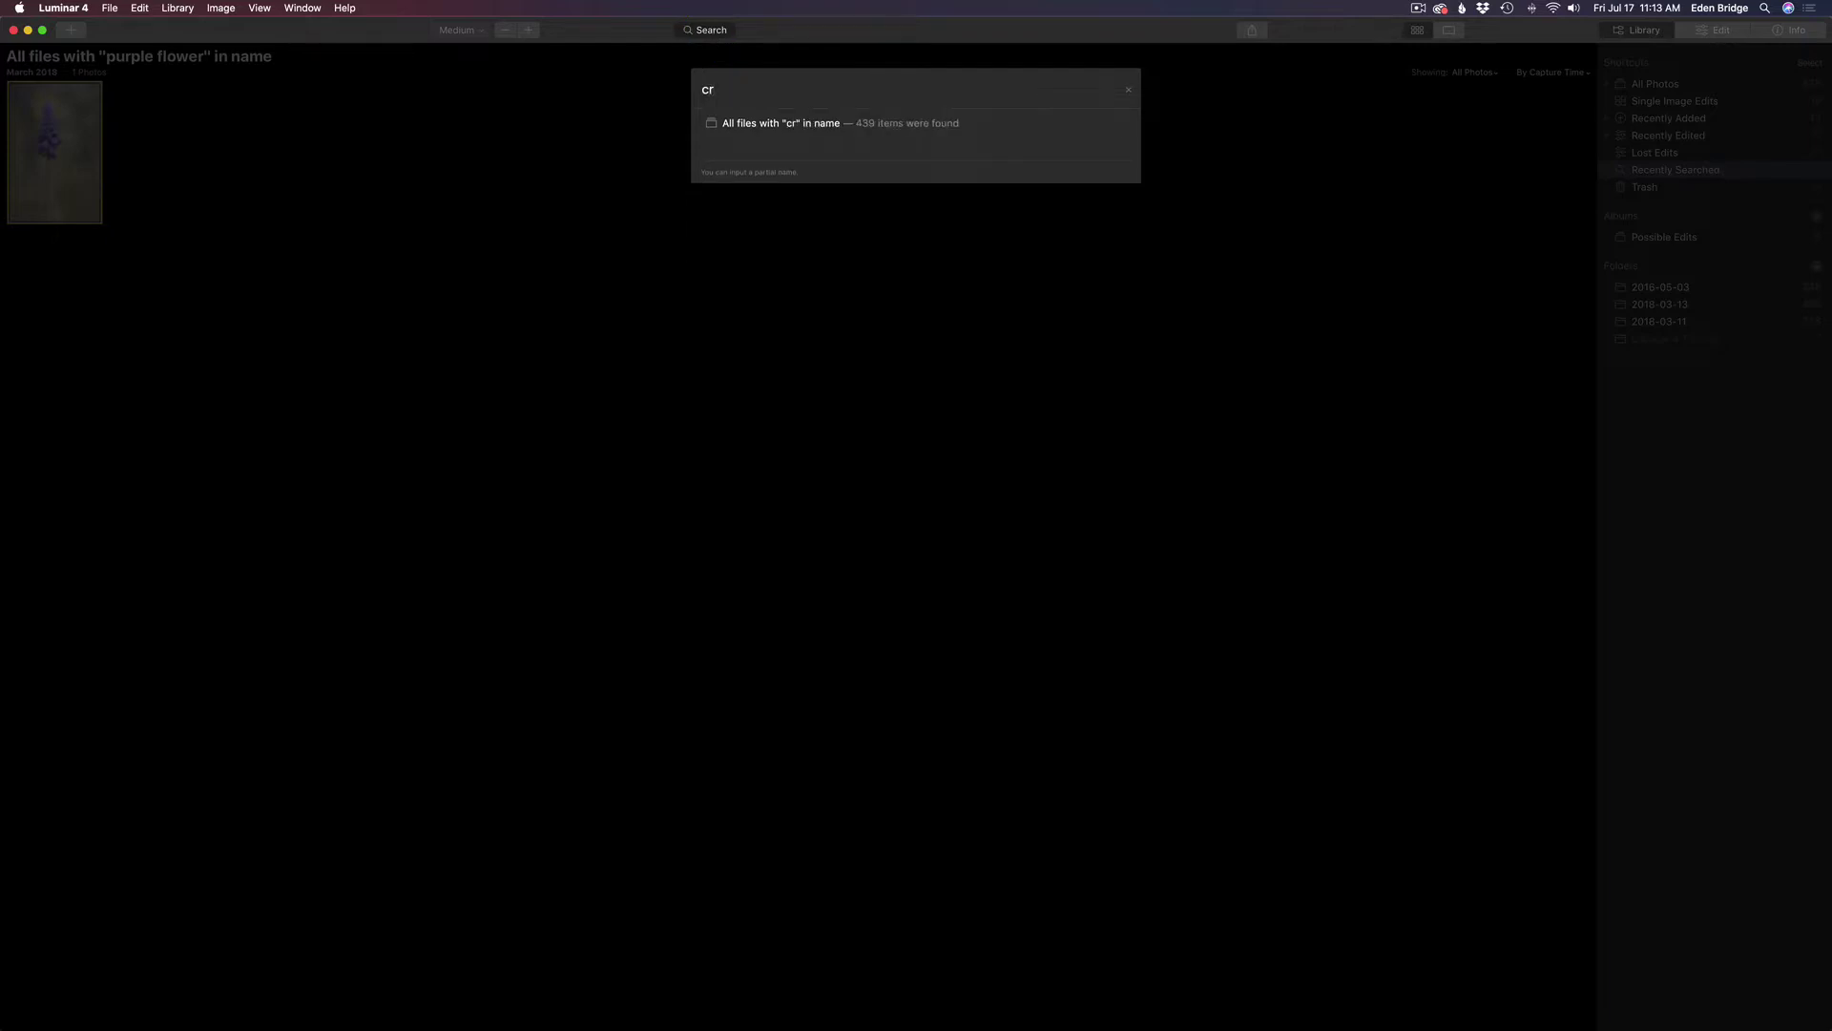
type("2")
left_click(830, 126)
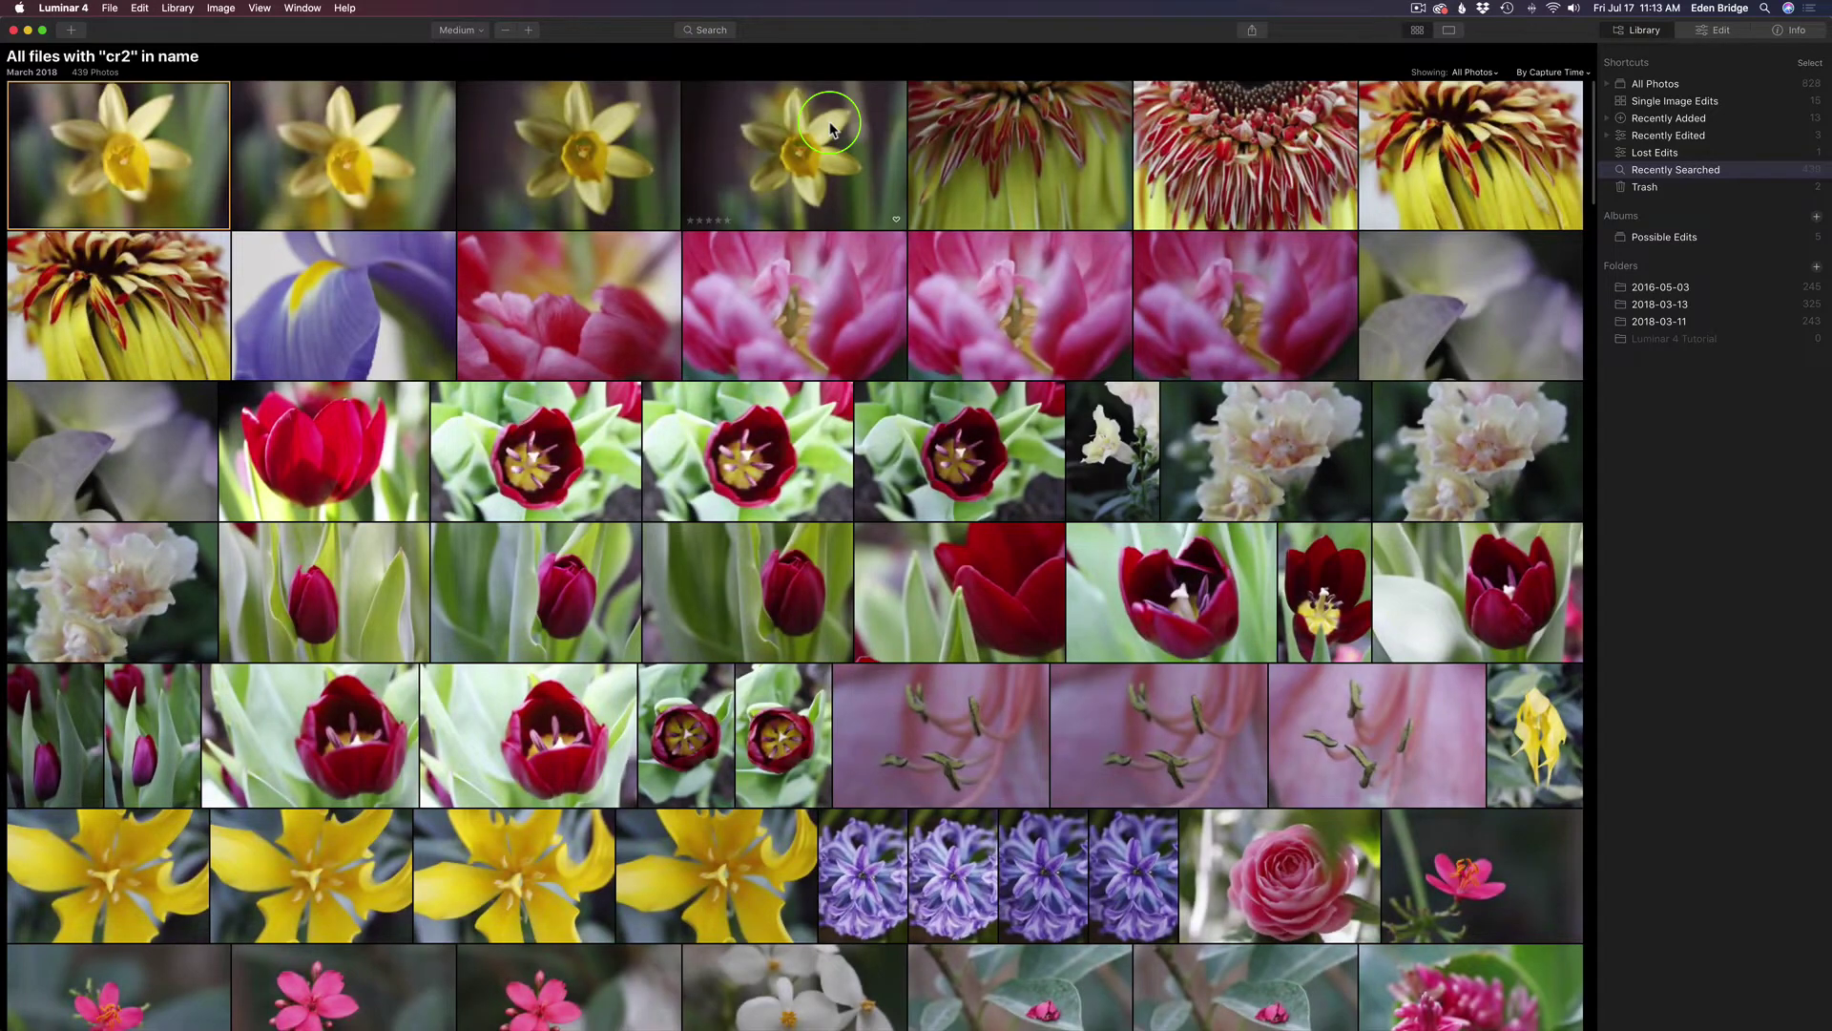
scroll(733, 492, "down", 5)
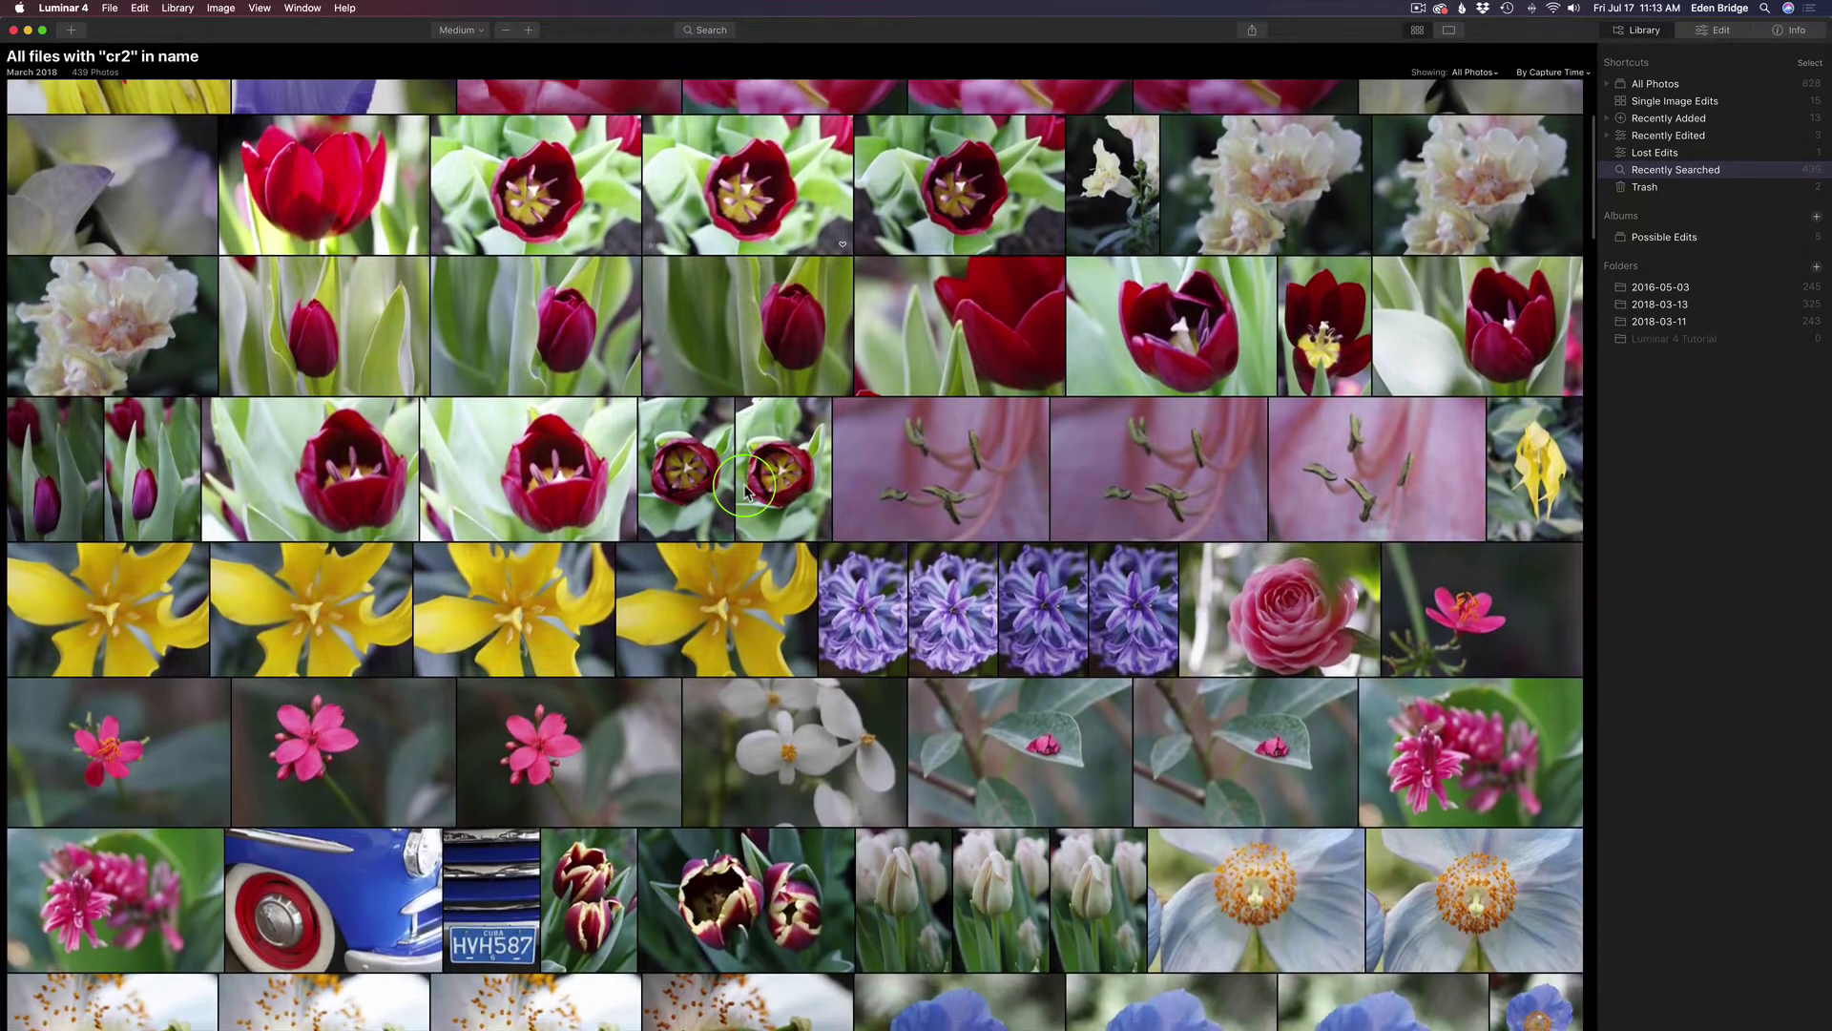
scroll(733, 491, "down", 5)
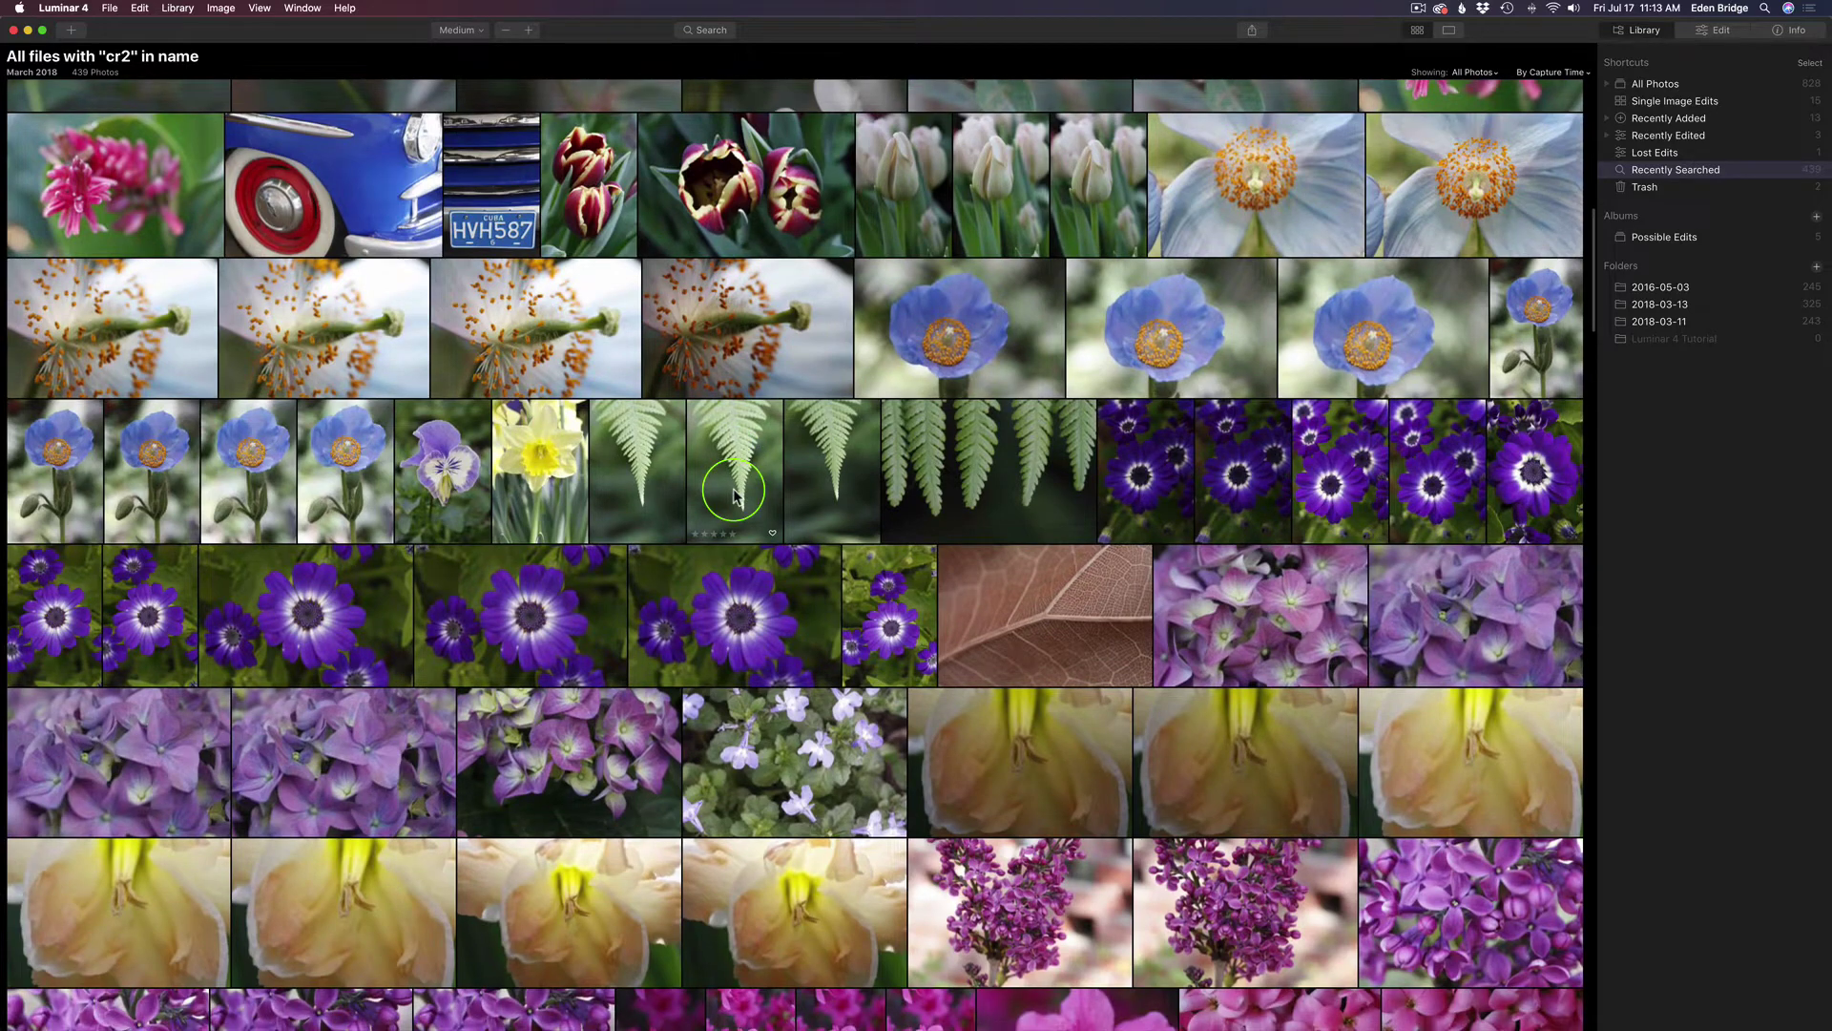
double_click(1170, 314)
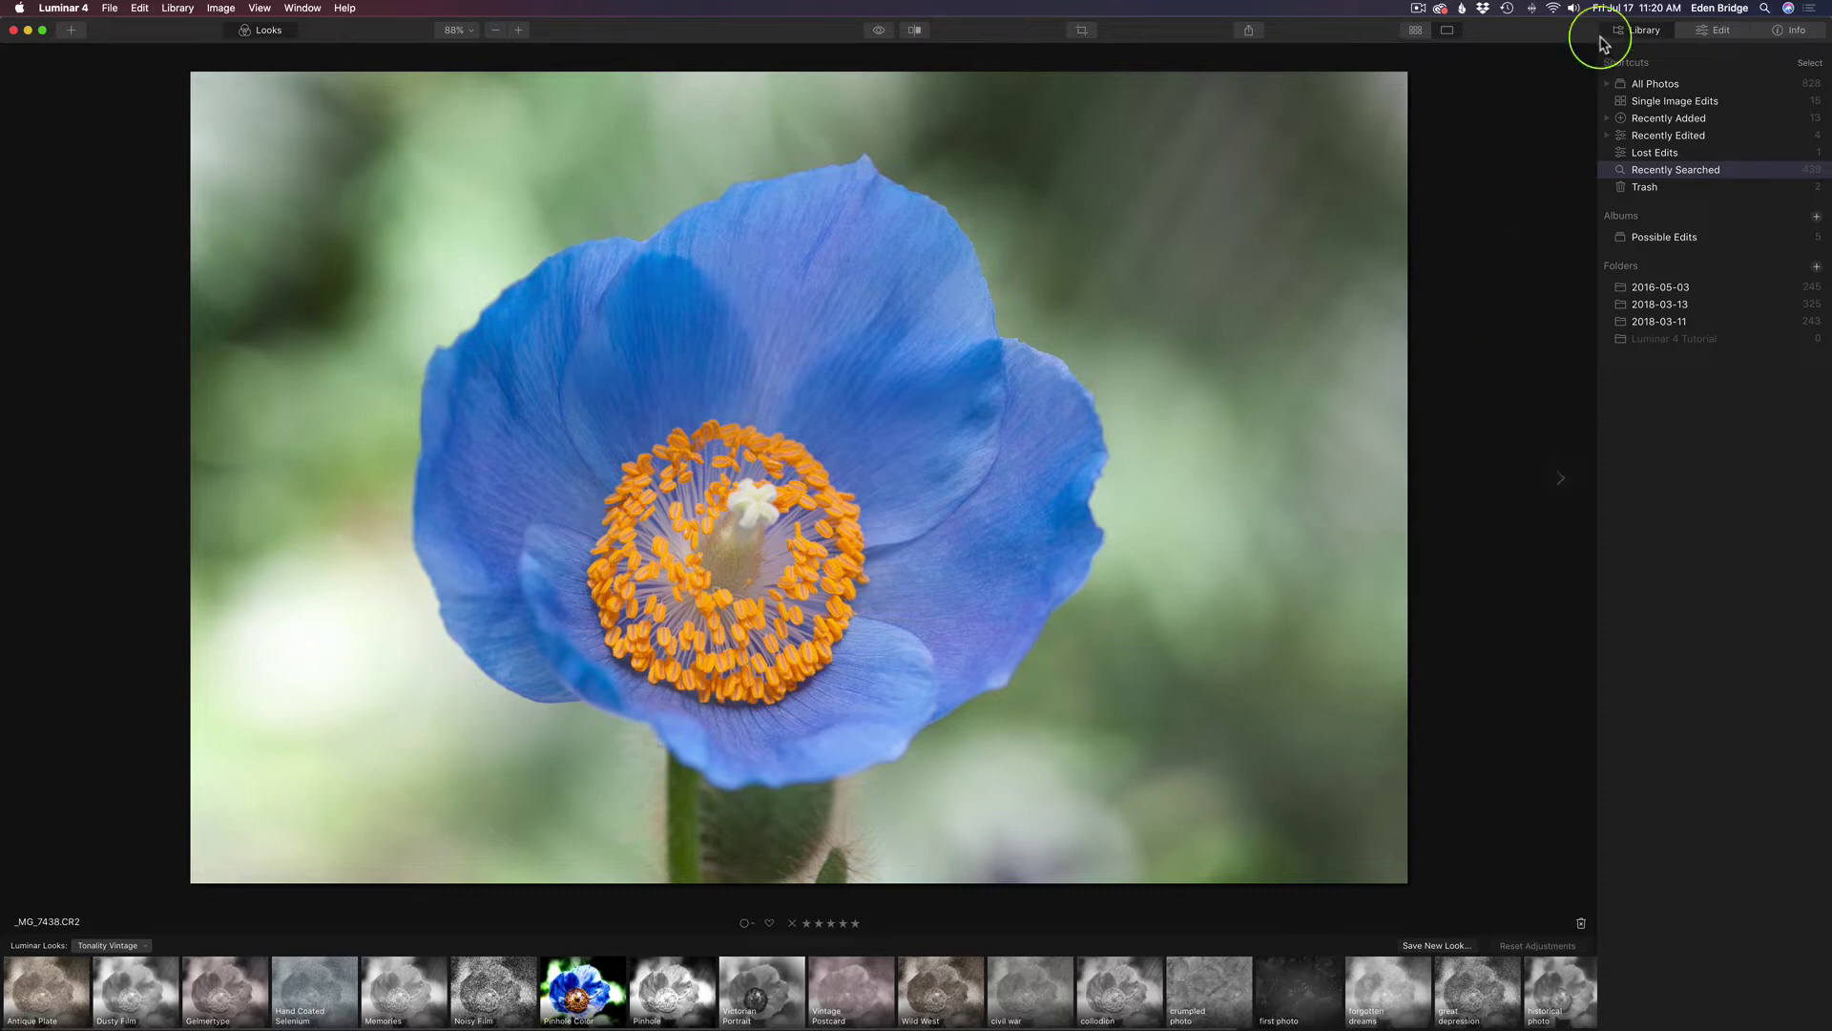
In Edit, set AI Accent to 34, then try AI Structure and reset its Amount to 0.
left_click(1712, 31)
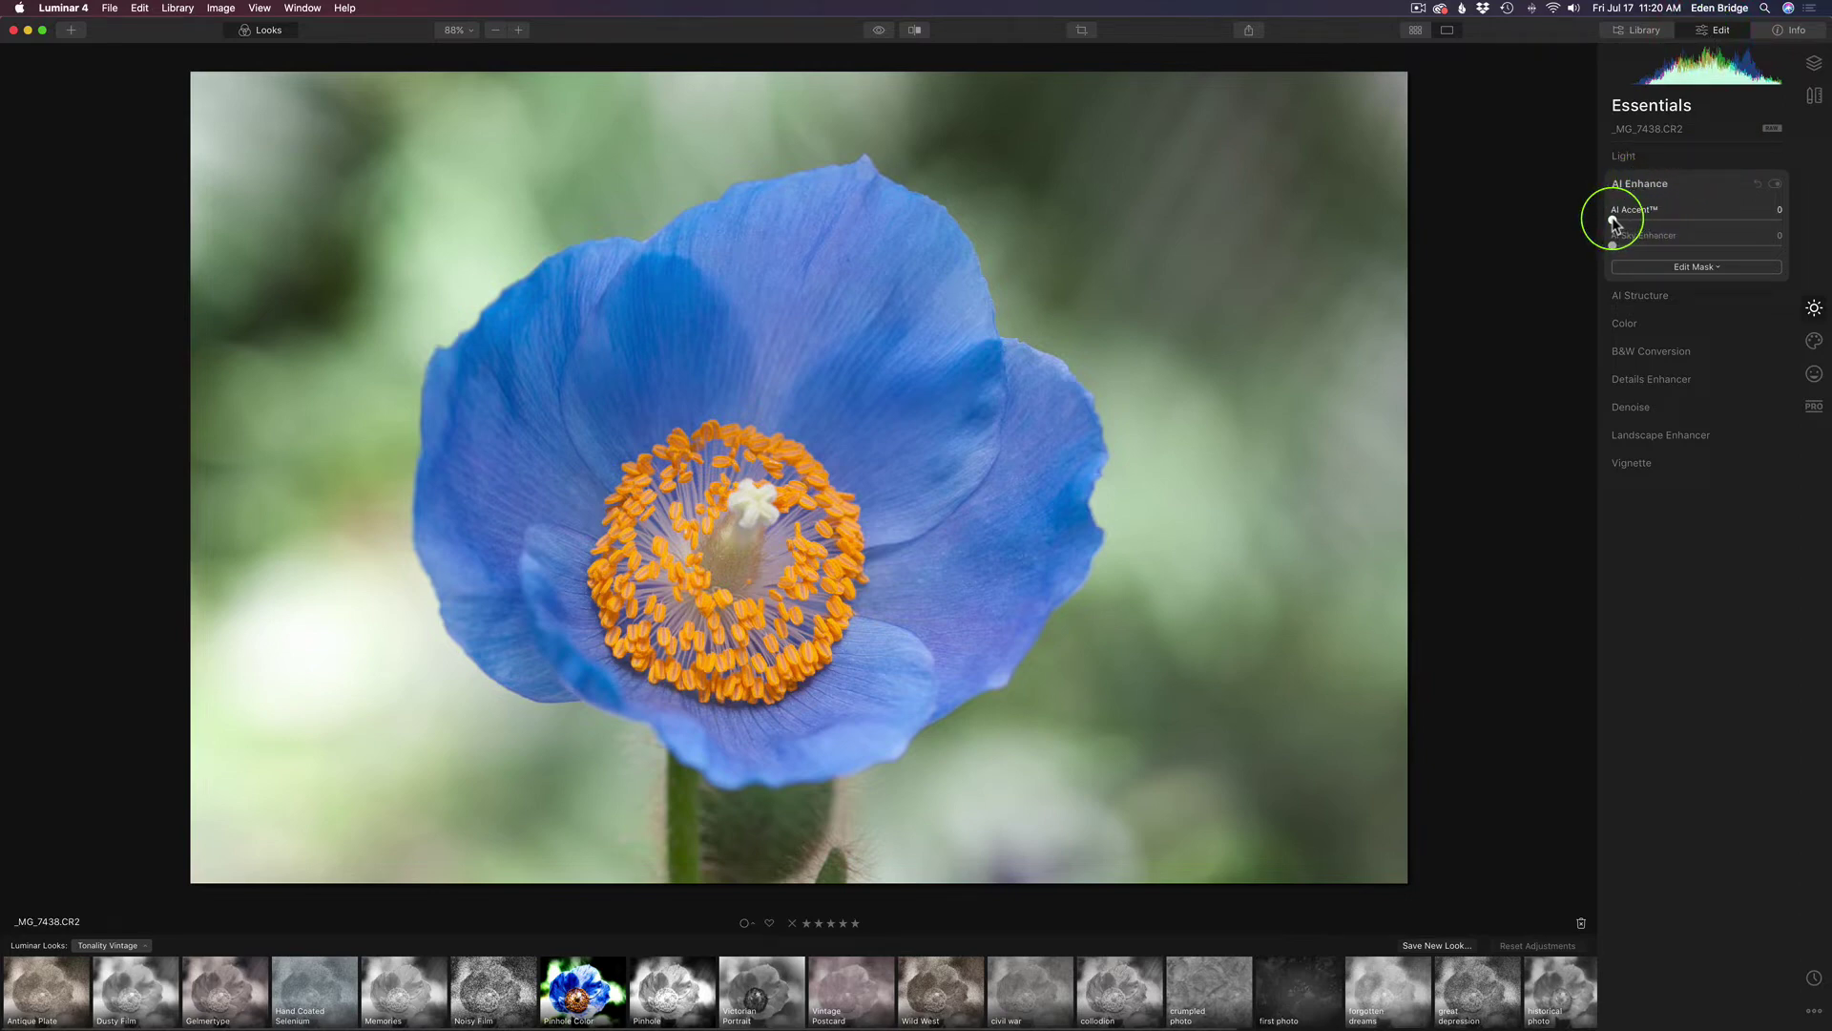
left_click_drag(1613, 222, 1677, 225)
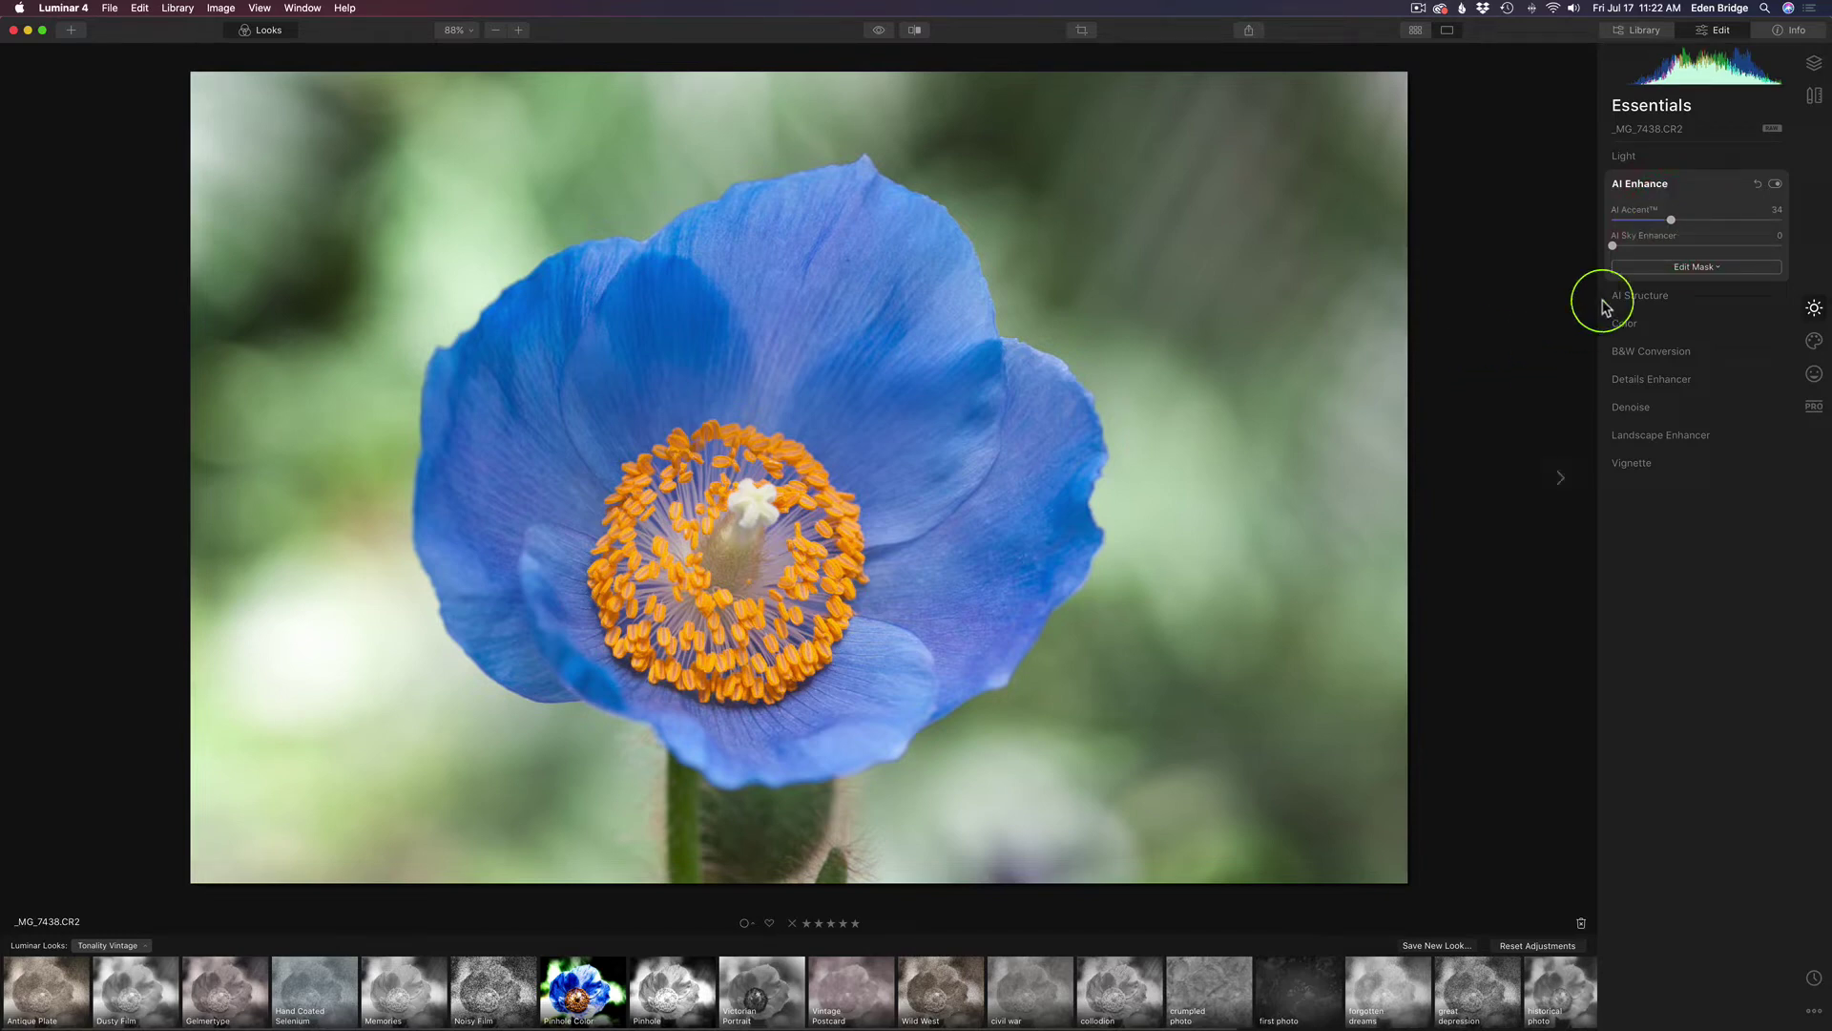
left_click(1697, 295)
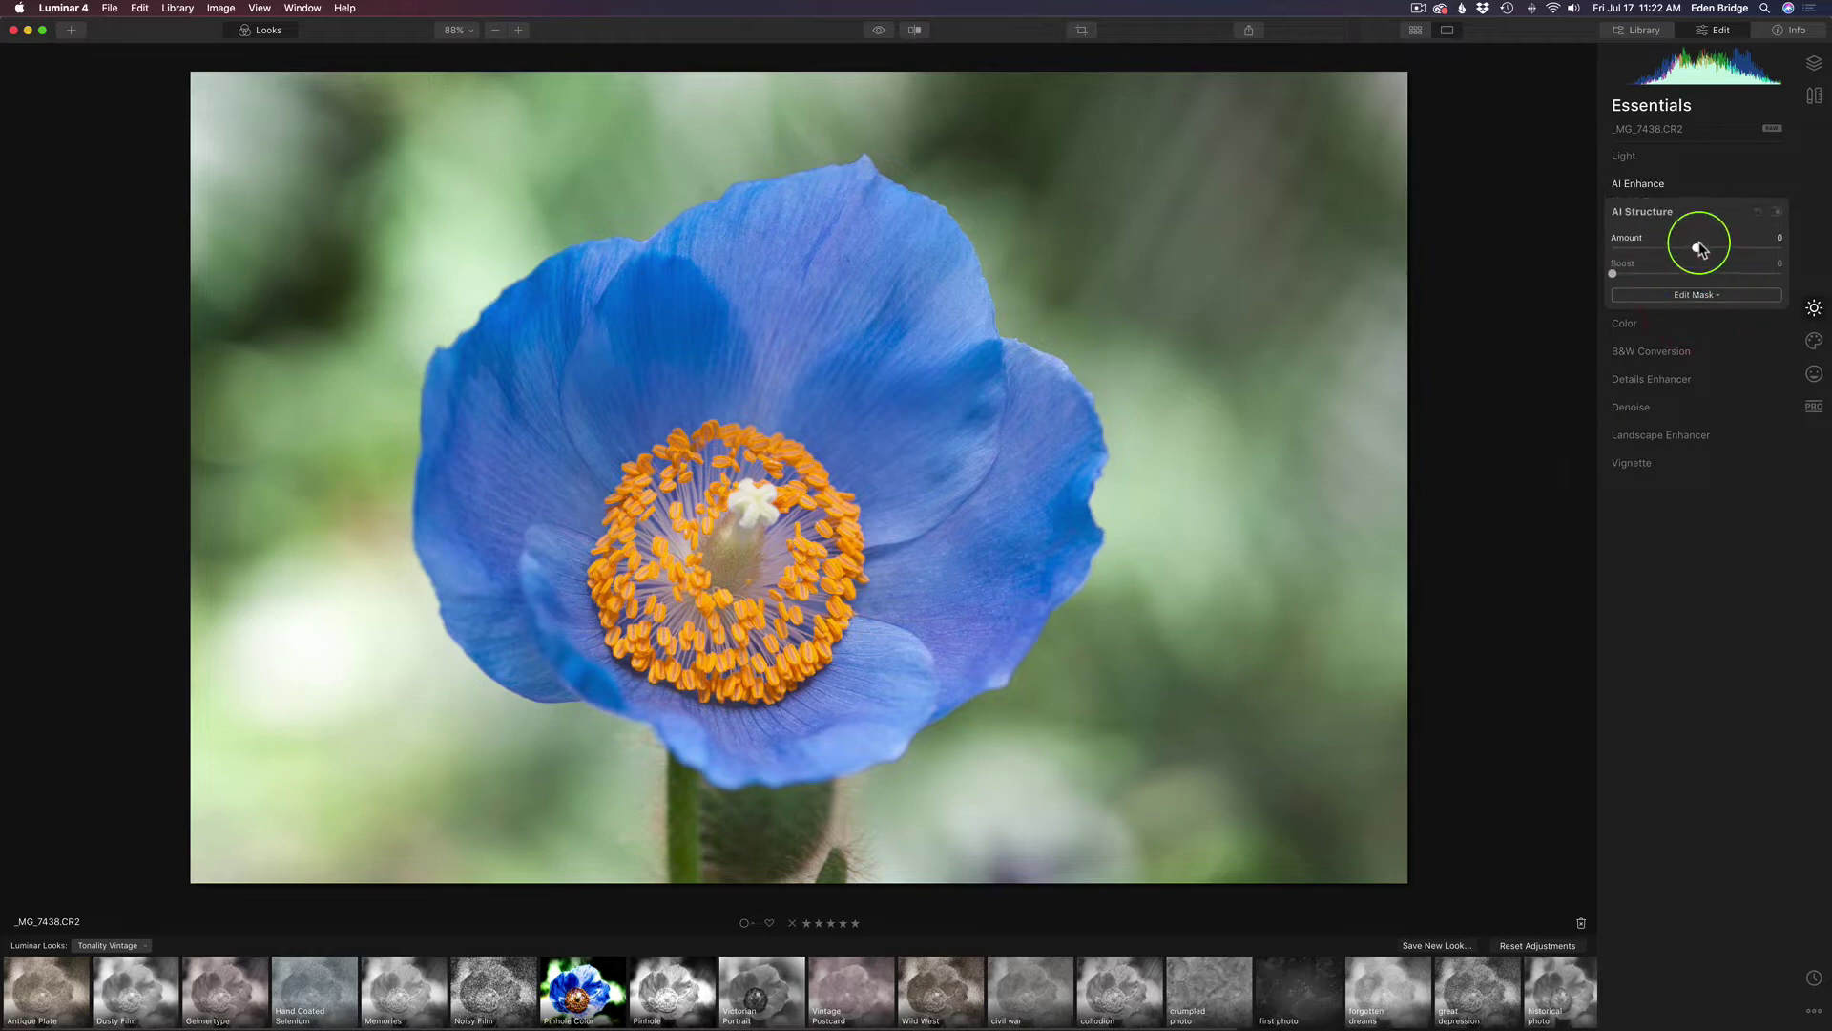
mouse_move(1697, 248)
left_mouse_down()
mouse_move(1802, 256)
mouse_move(1587, 239)
mouse_move(1809, 252)
mouse_move(1689, 252)
mouse_move(1729, 260)
mouse_move(1714, 254)
mouse_move(1750, 213)
mouse_move(1703, 251)
left_mouse_up()
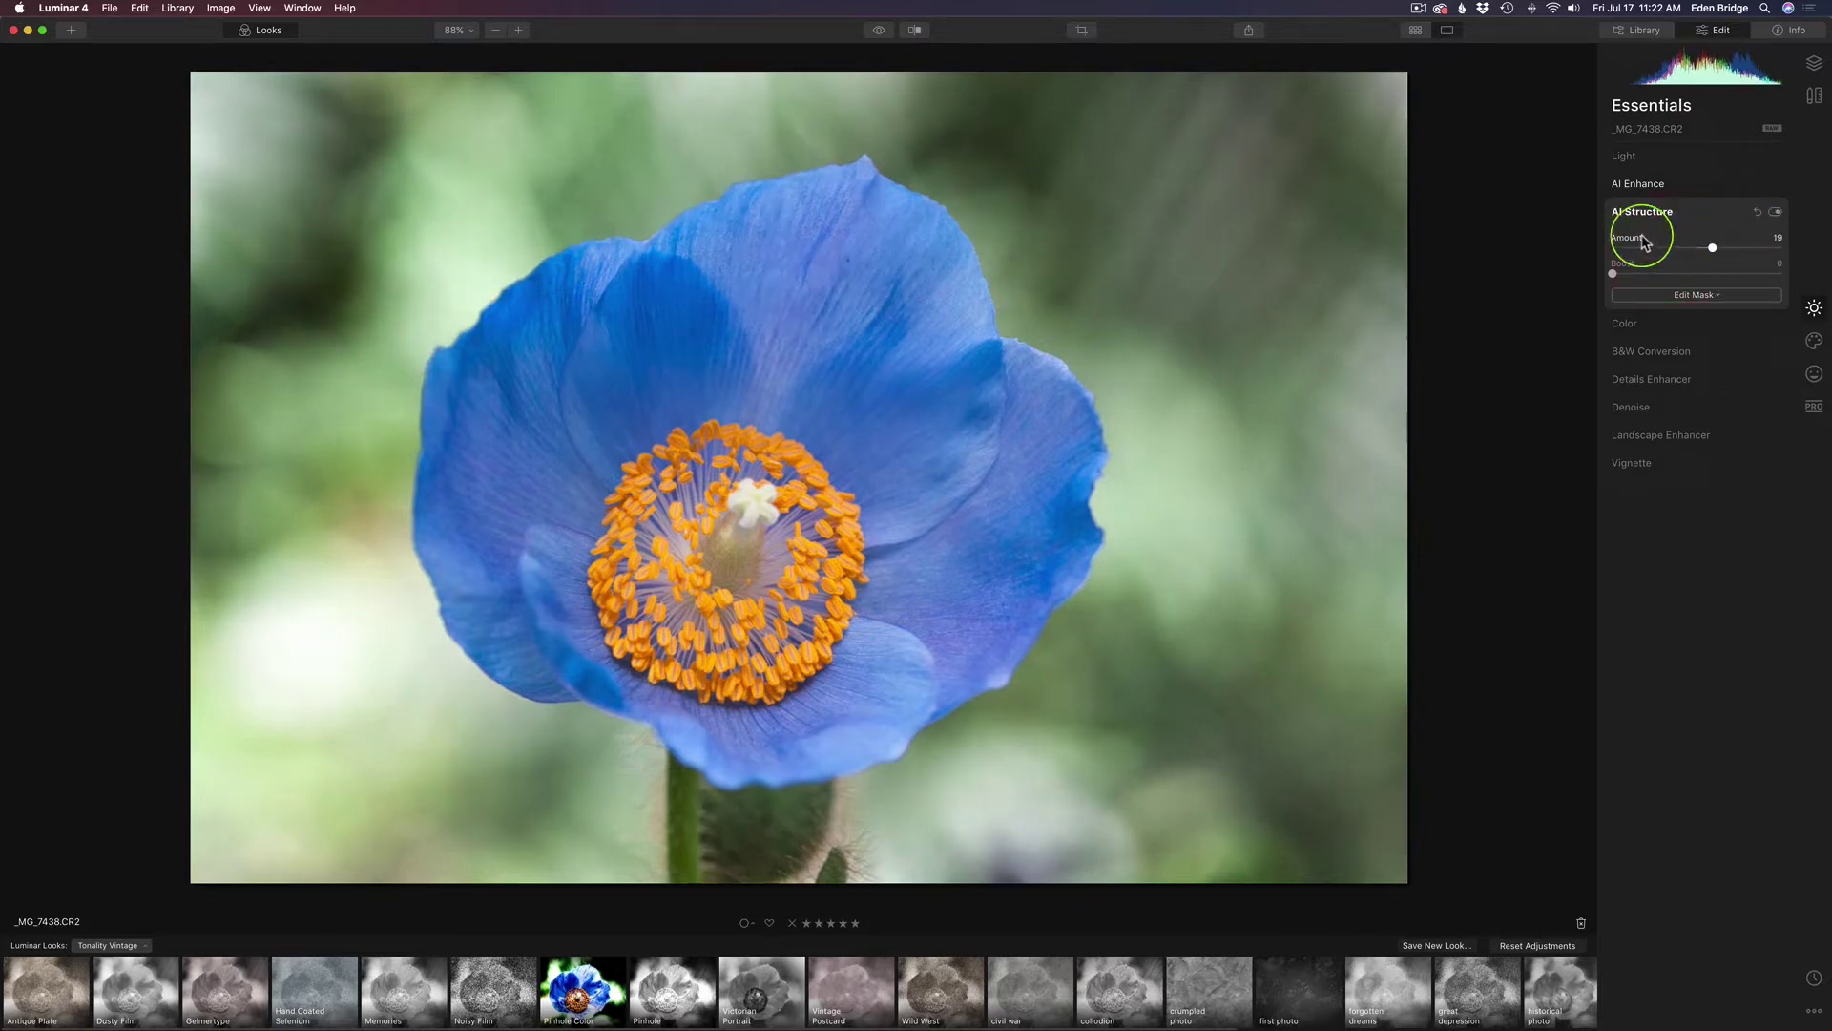
double_click(1634, 239)
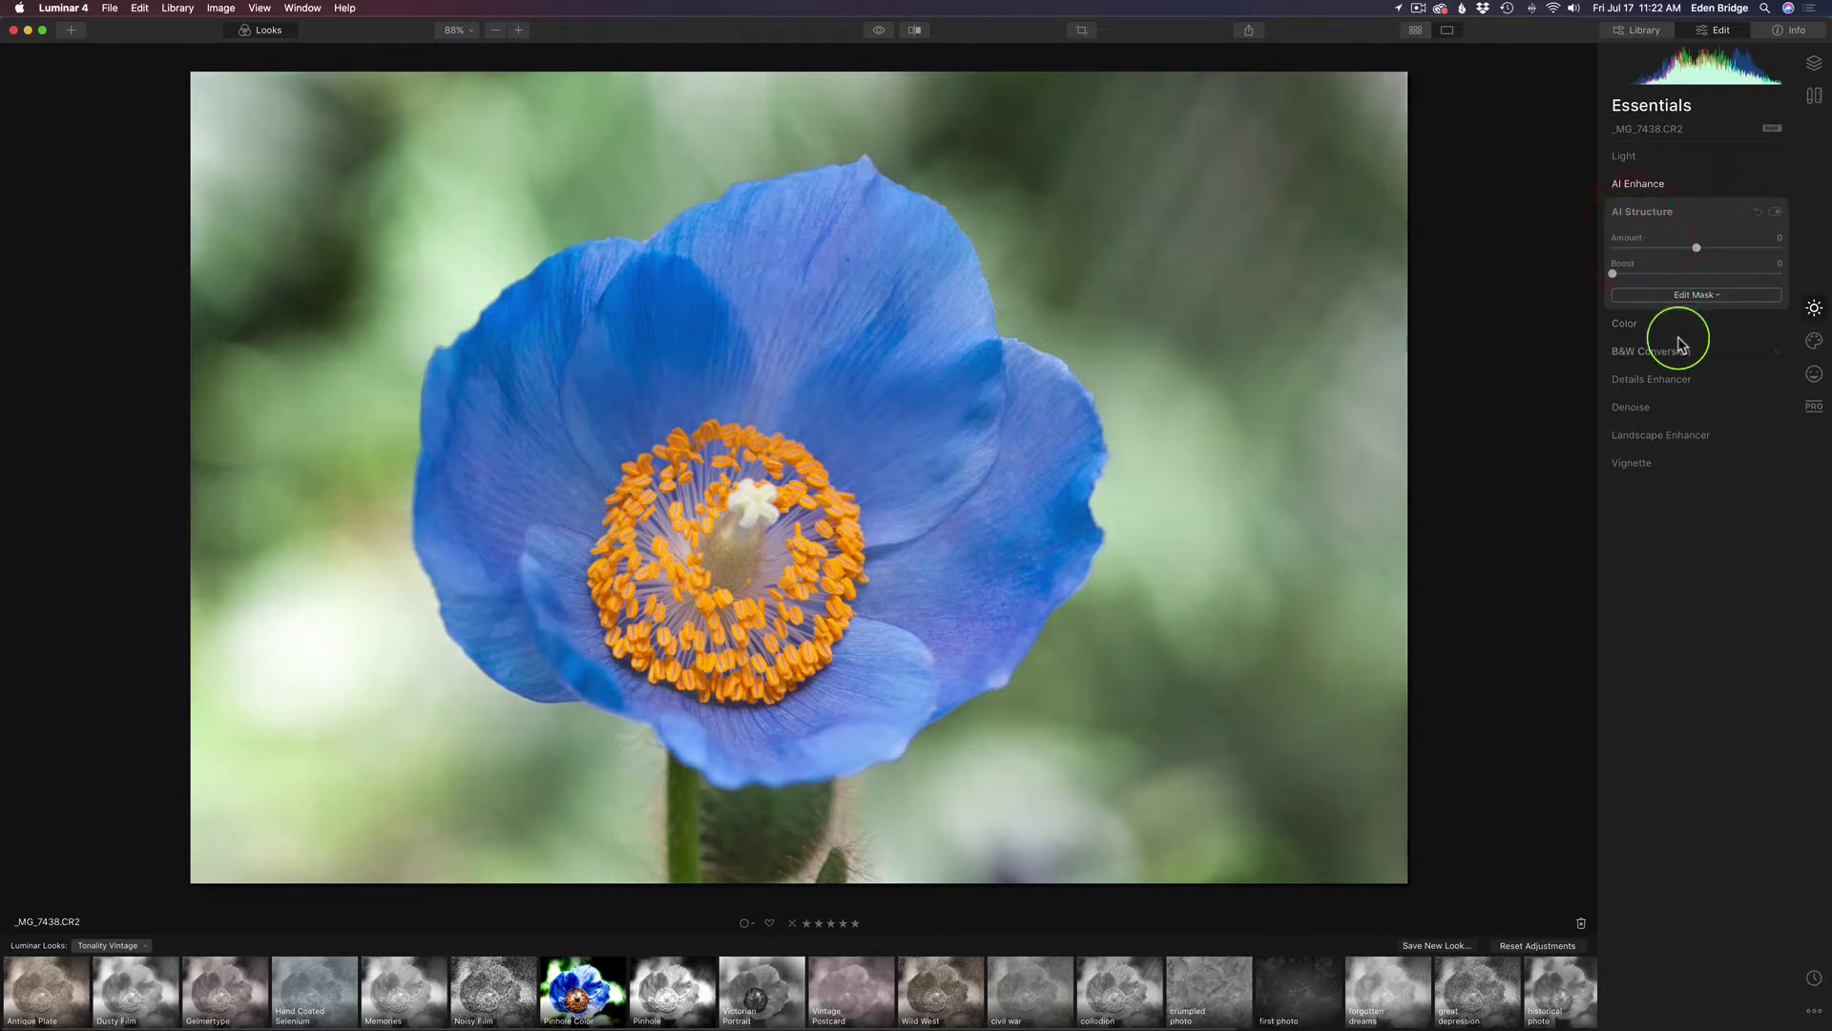
Try Details Enhancer's Small and Medium Details sliders, then reset all its values to 0.
left_click(1679, 378)
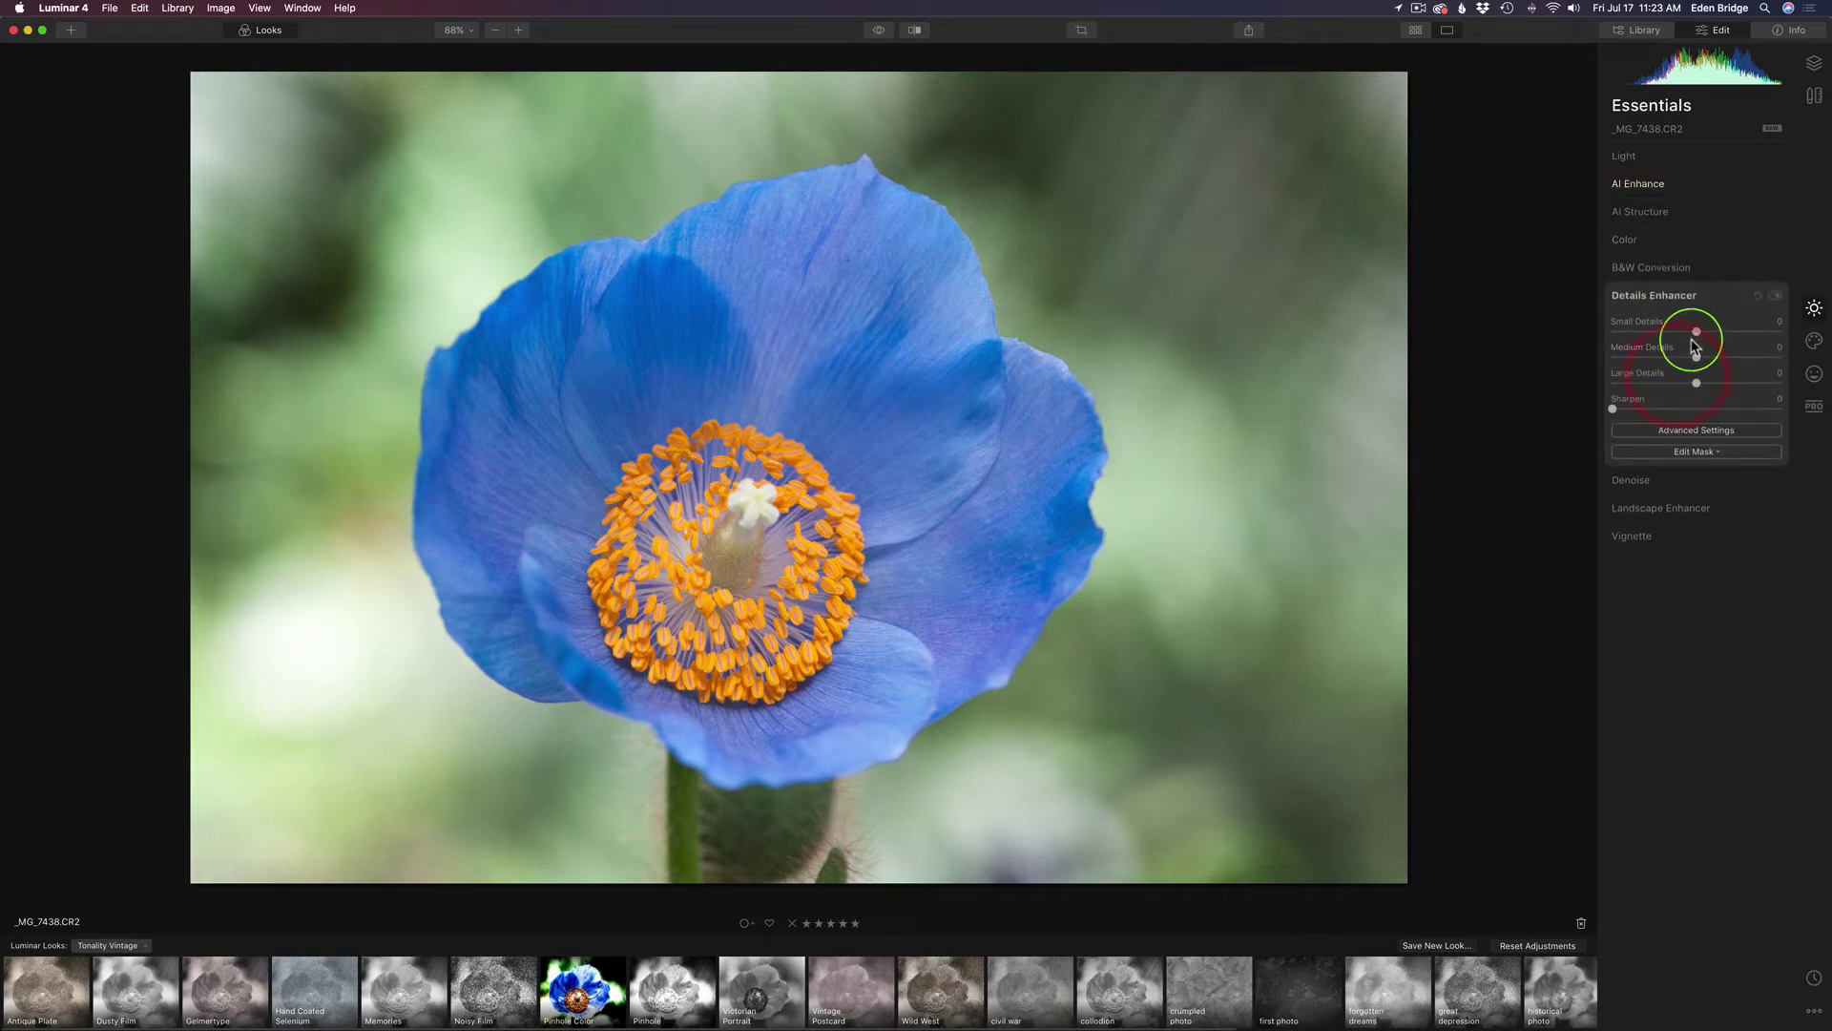
mouse_move(1696, 331)
left_mouse_down()
mouse_move(1752, 338)
mouse_move(1722, 332)
left_mouse_up()
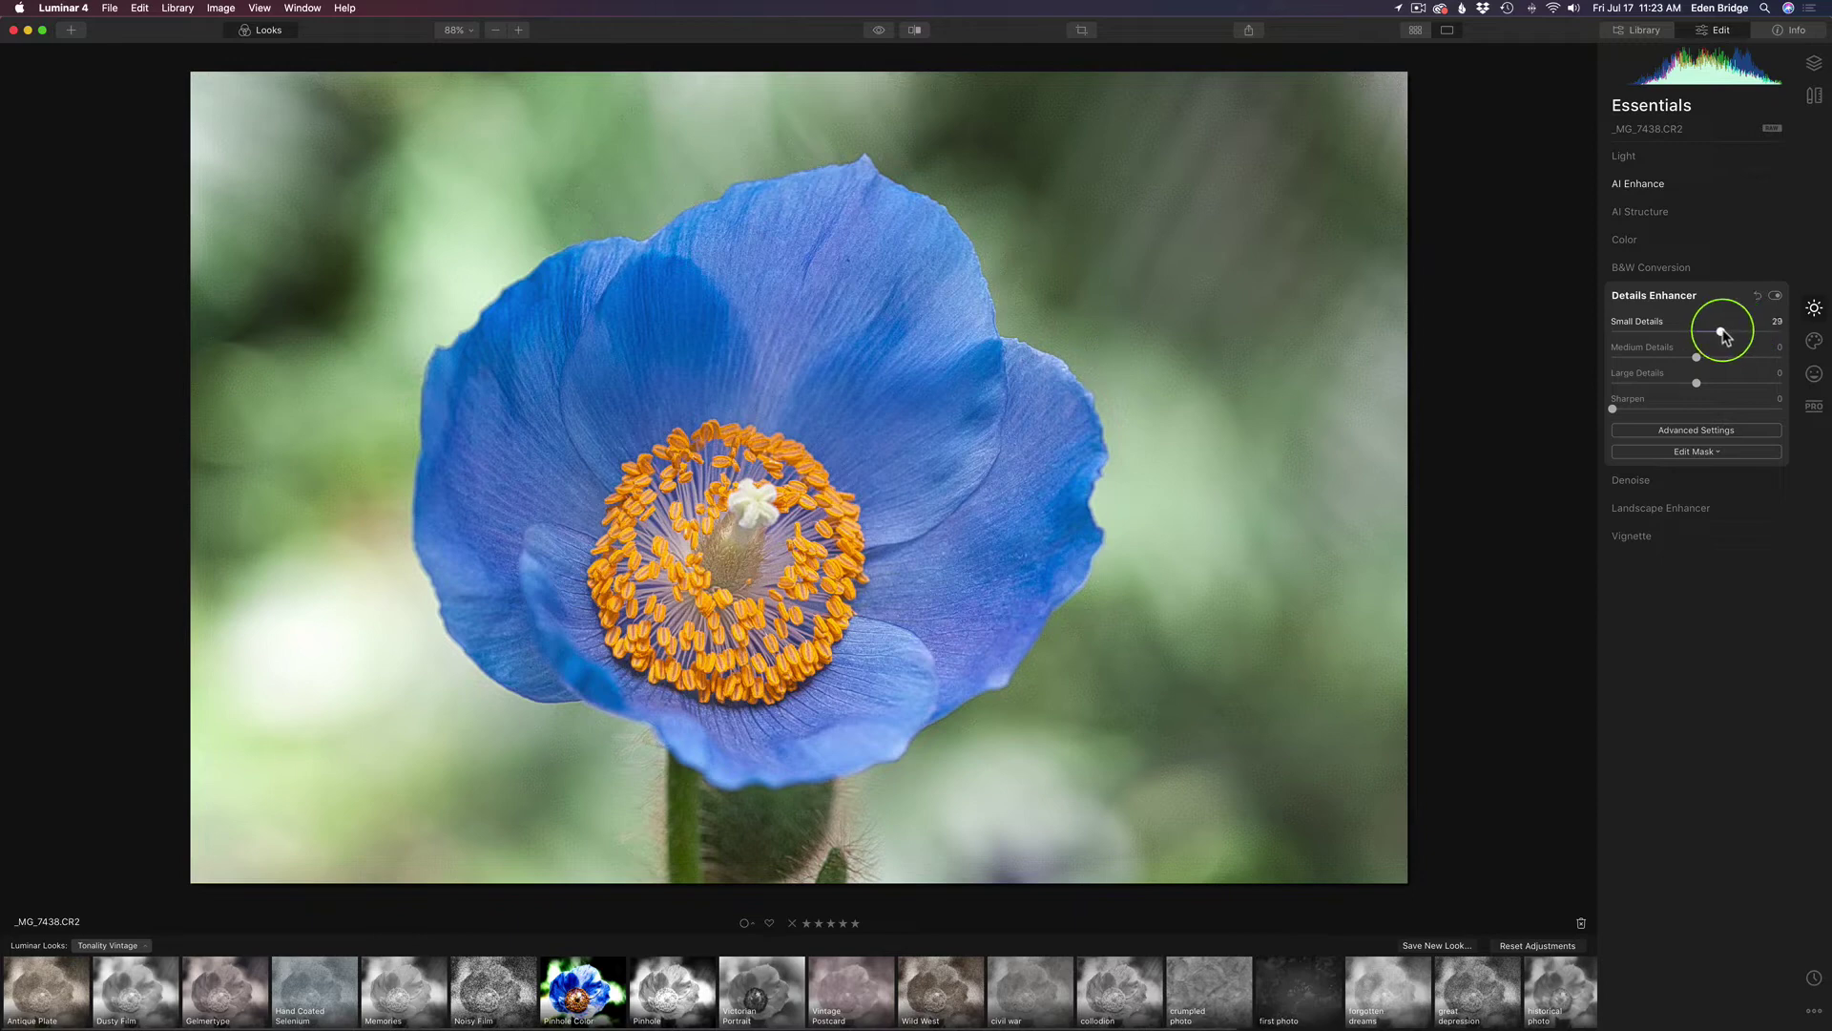
left_click(1707, 355)
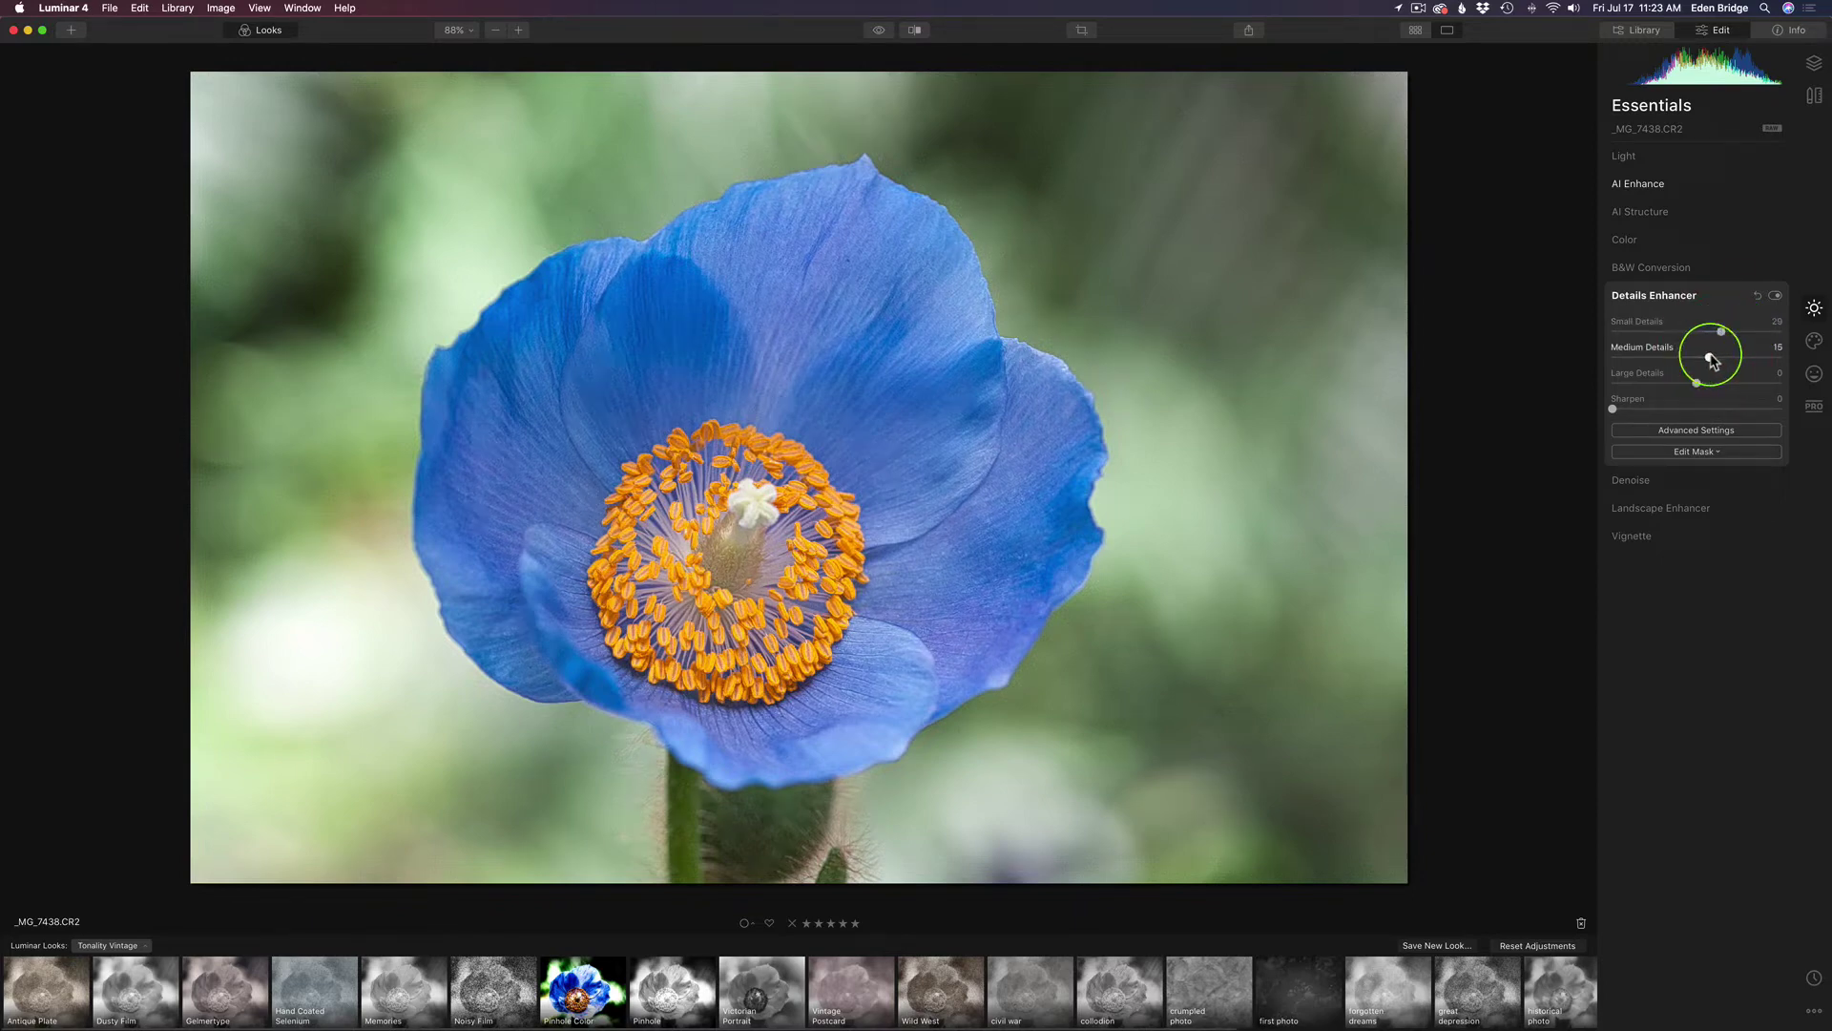
mouse_move(1712, 361)
left_mouse_down()
mouse_move(1698, 386)
mouse_move(1762, 391)
mouse_move(1615, 377)
mouse_move(1827, 384)
mouse_move(1657, 377)
mouse_move(1704, 380)
left_mouse_up()
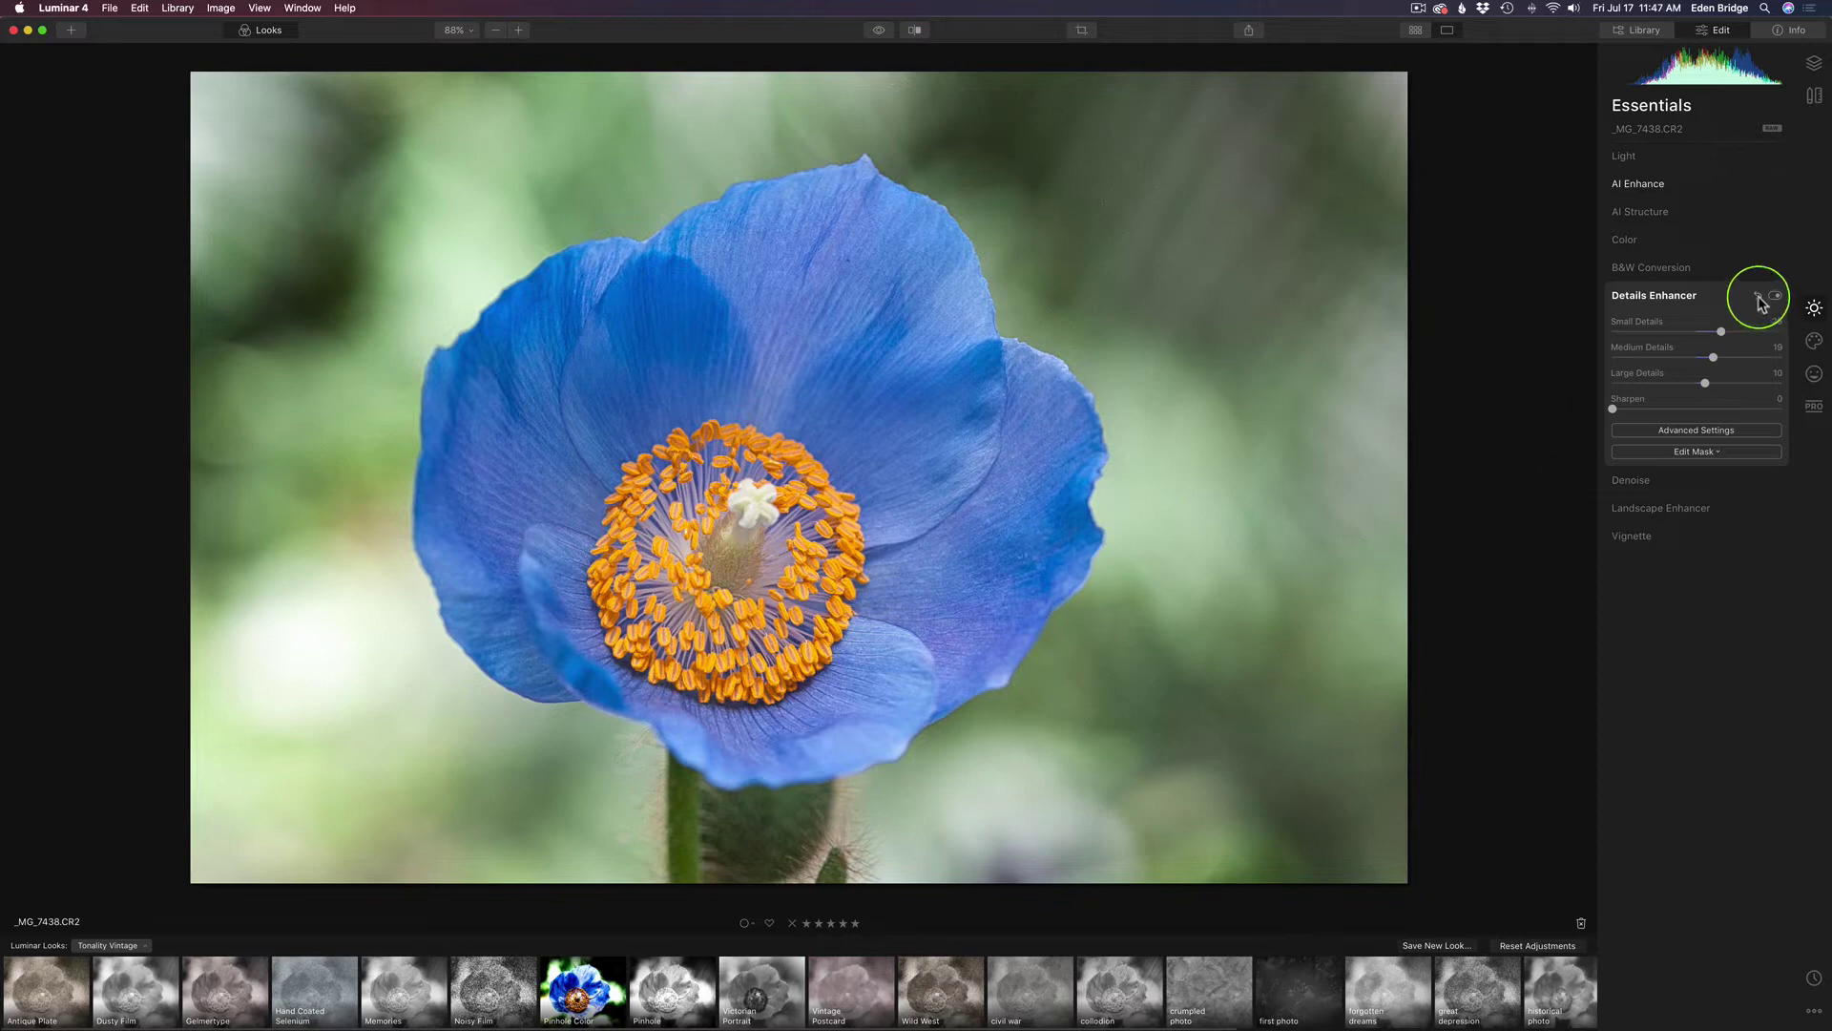
left_click(1759, 297)
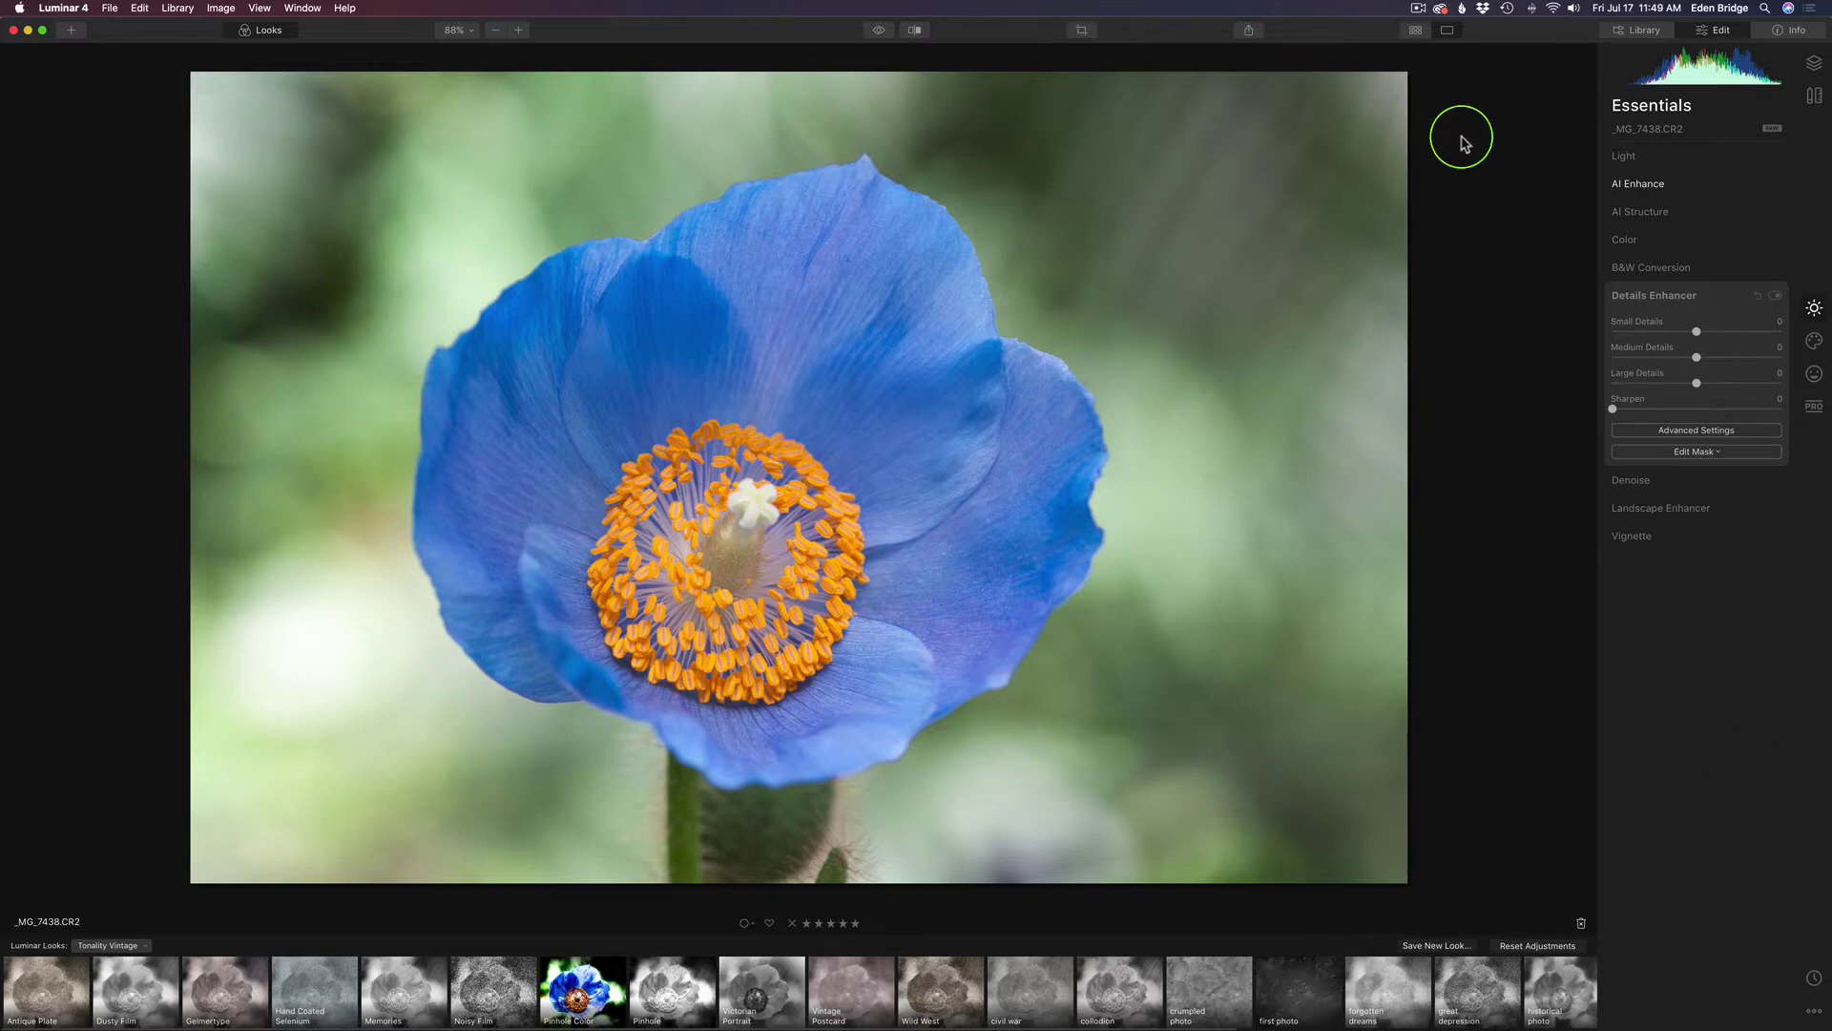
Share the blue flower photo to 500px.
left_click(1250, 31)
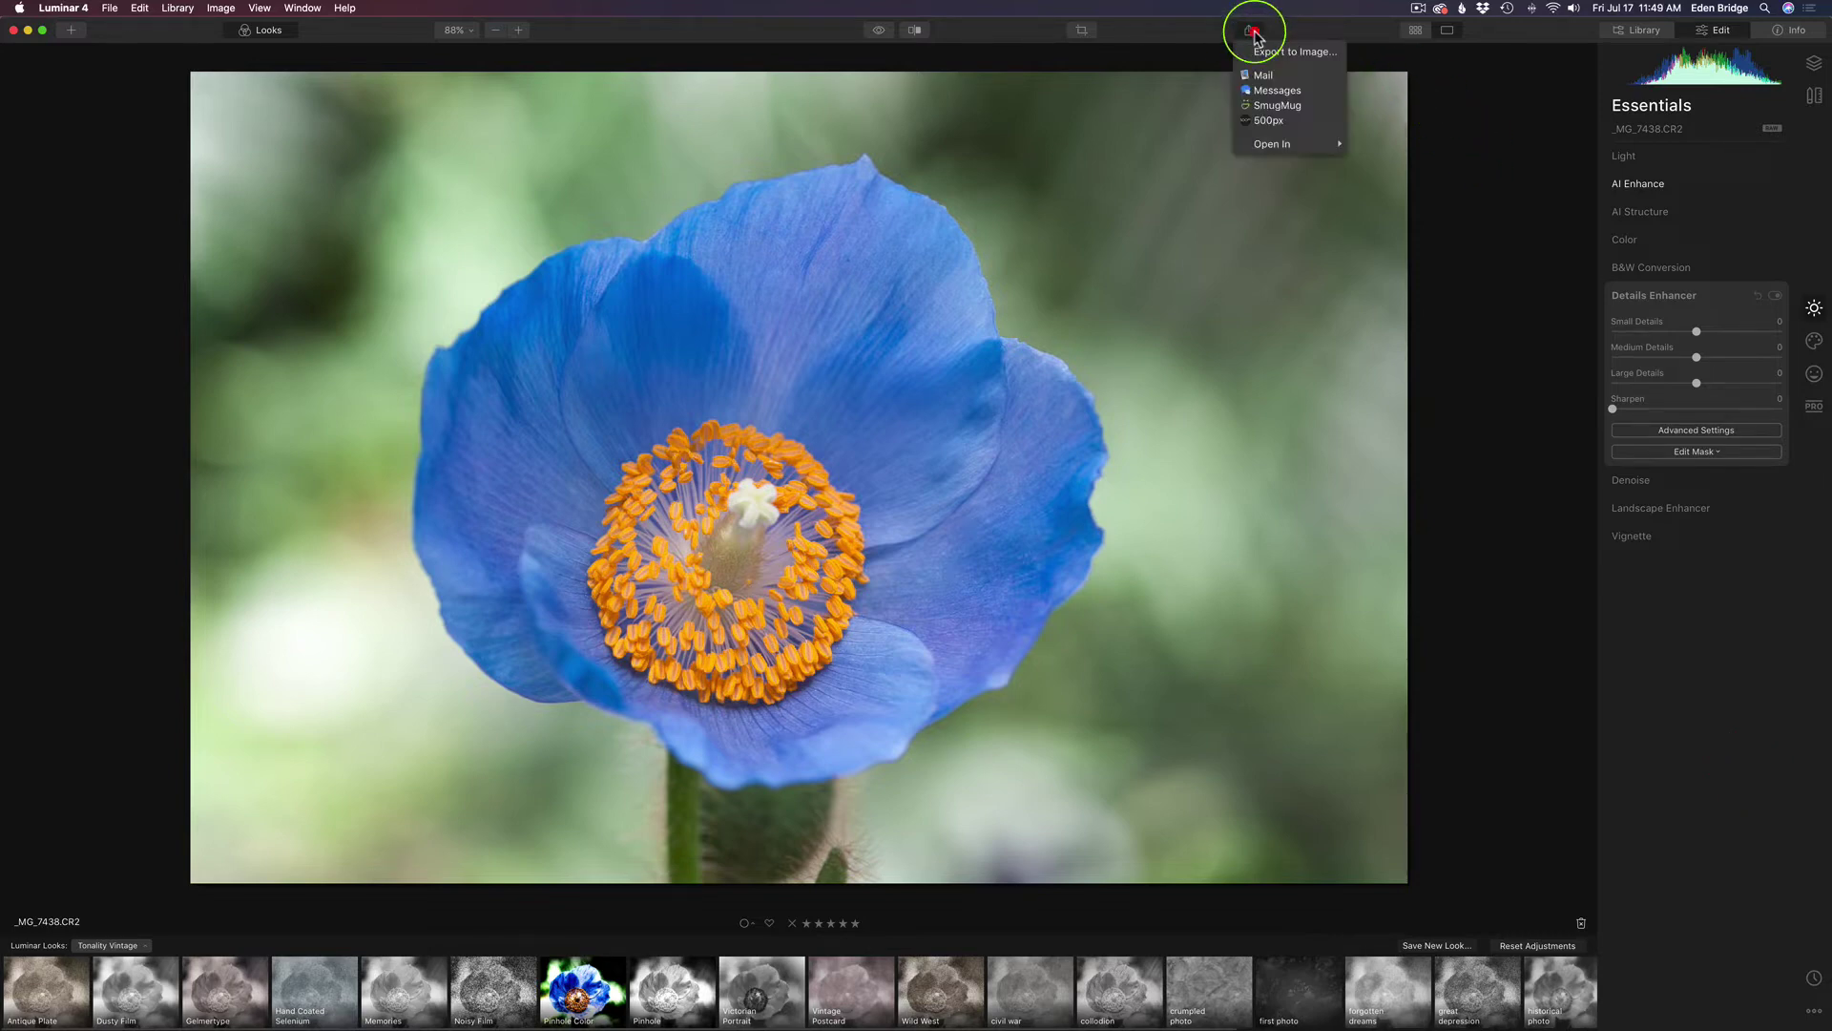
left_click(1269, 120)
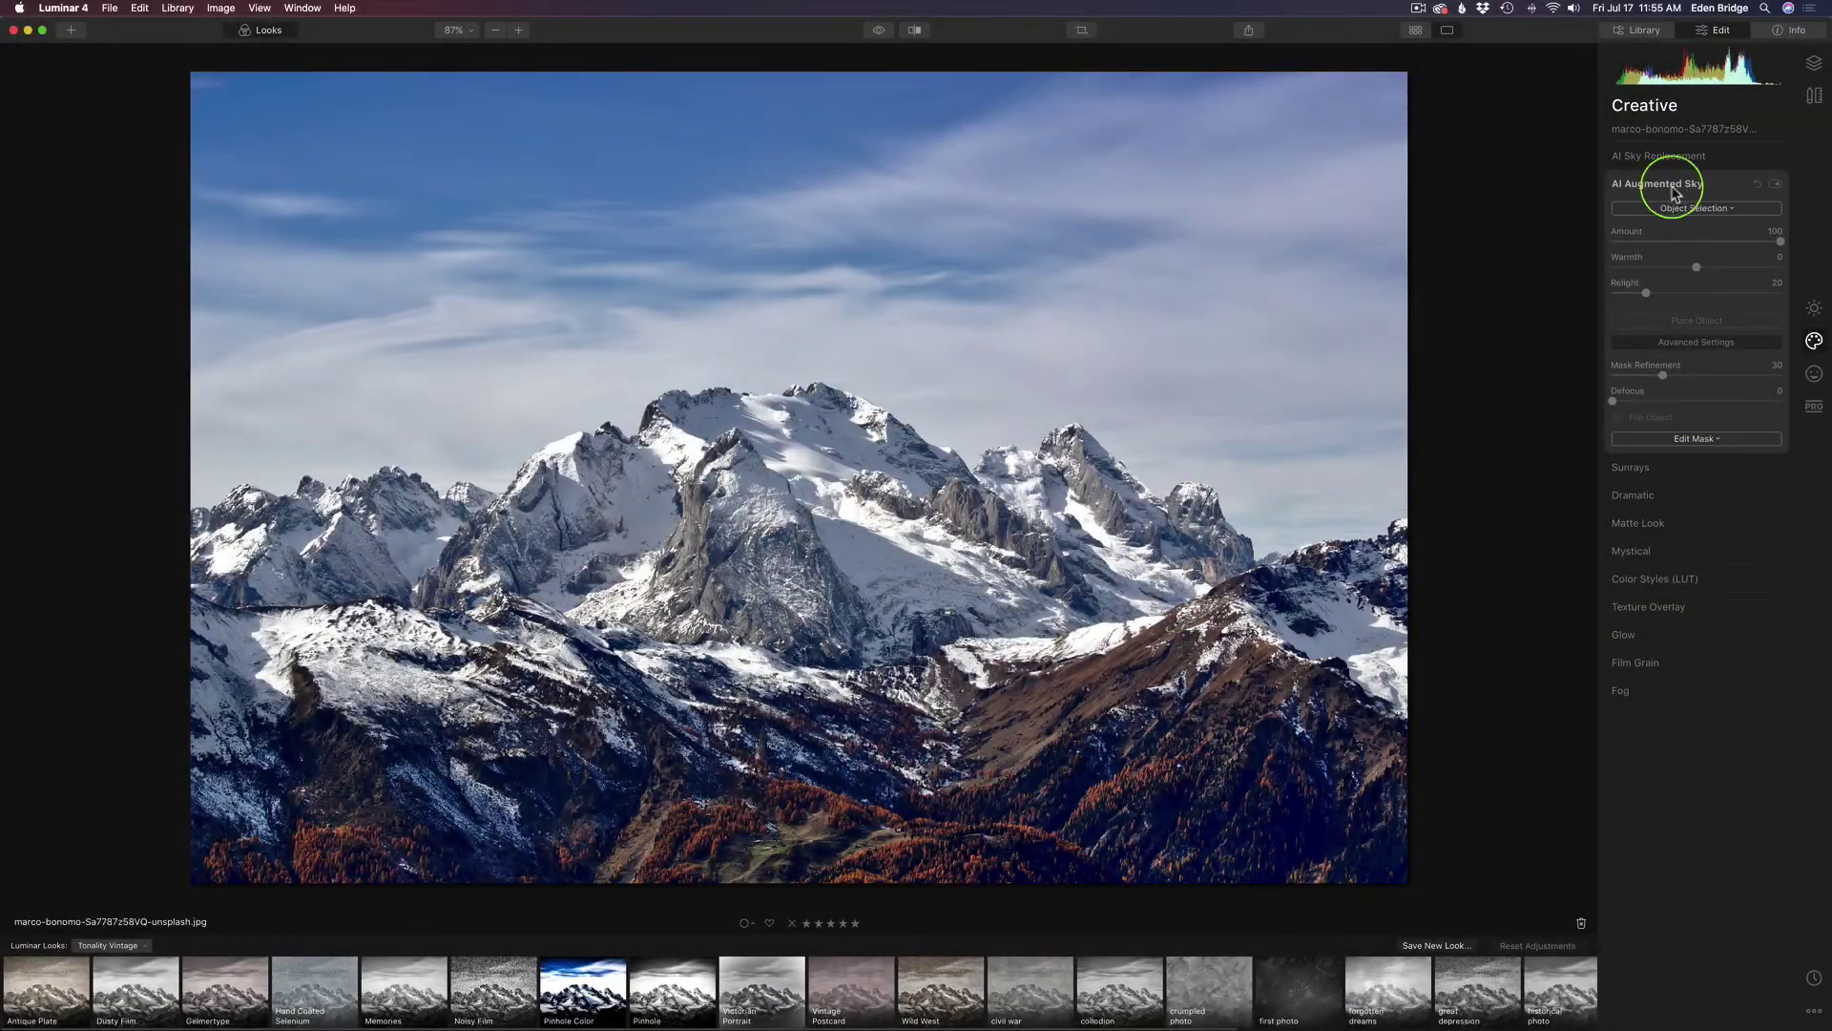
Add Space Shuttle 1 to the sky, shrink it, and position it right of the main peak.
left_click(1717, 208)
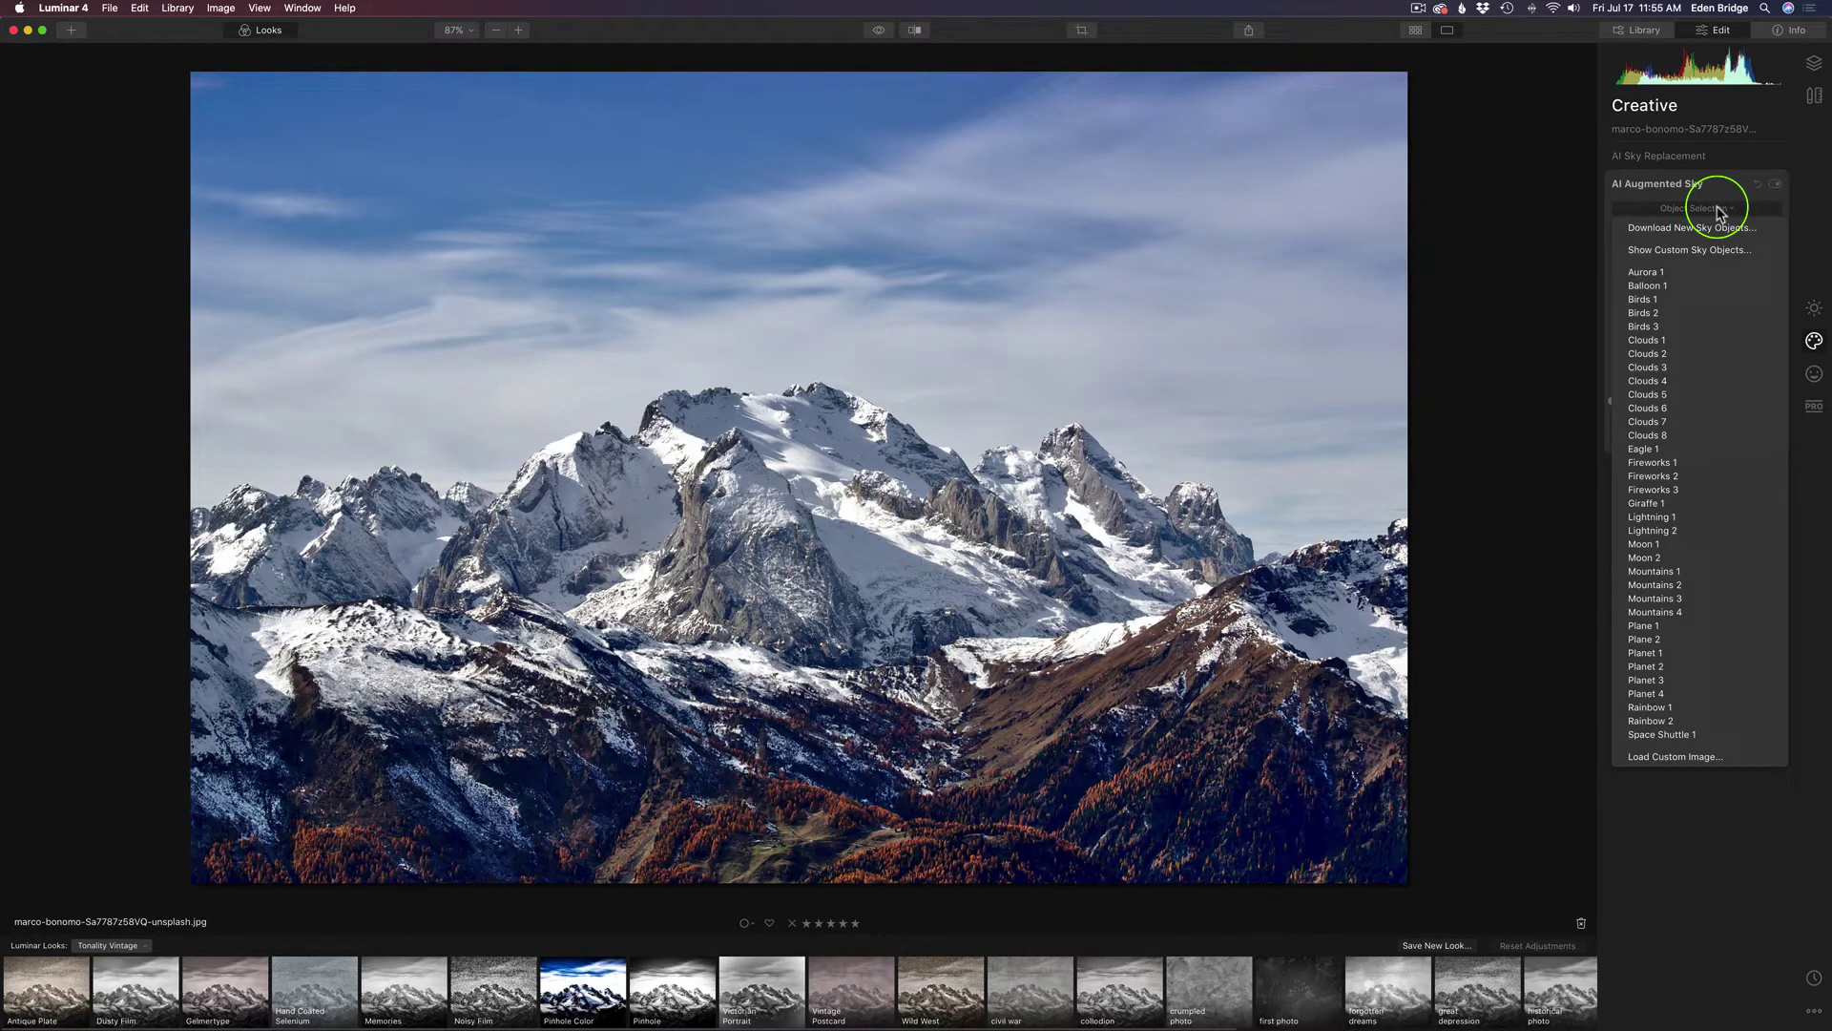
left_click(1680, 741)
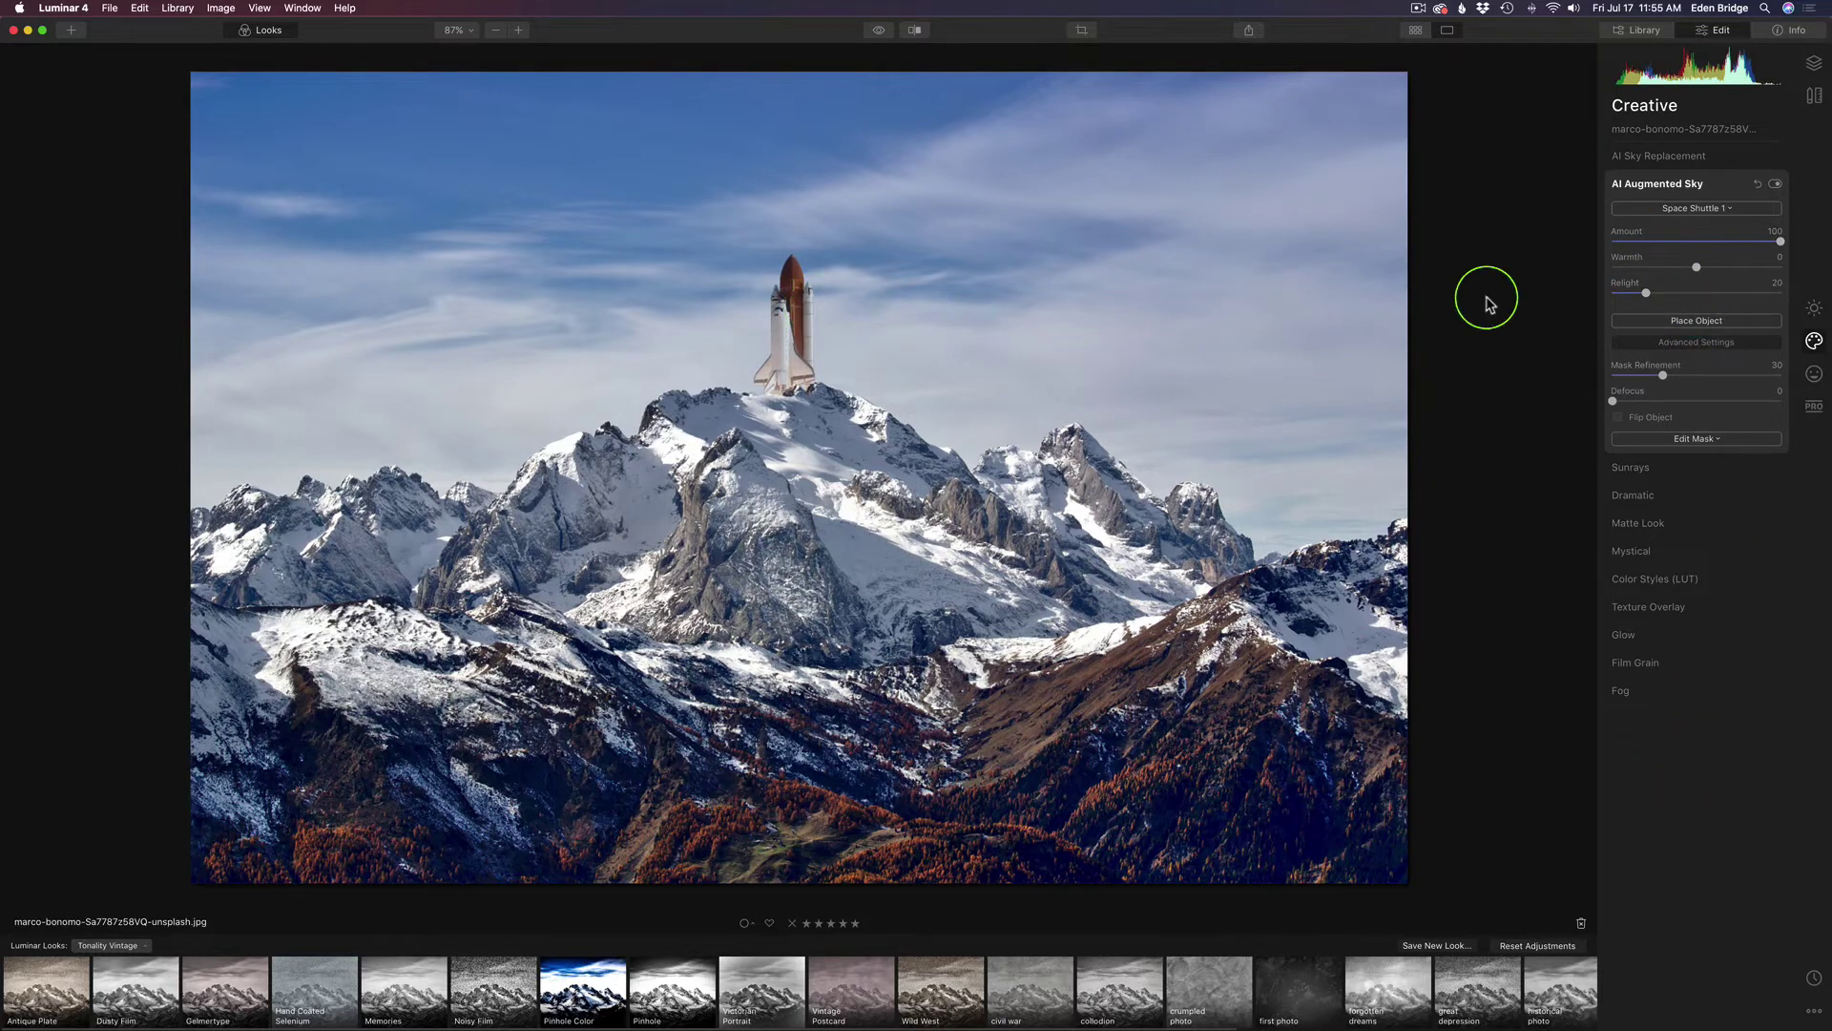
left_click(1718, 321)
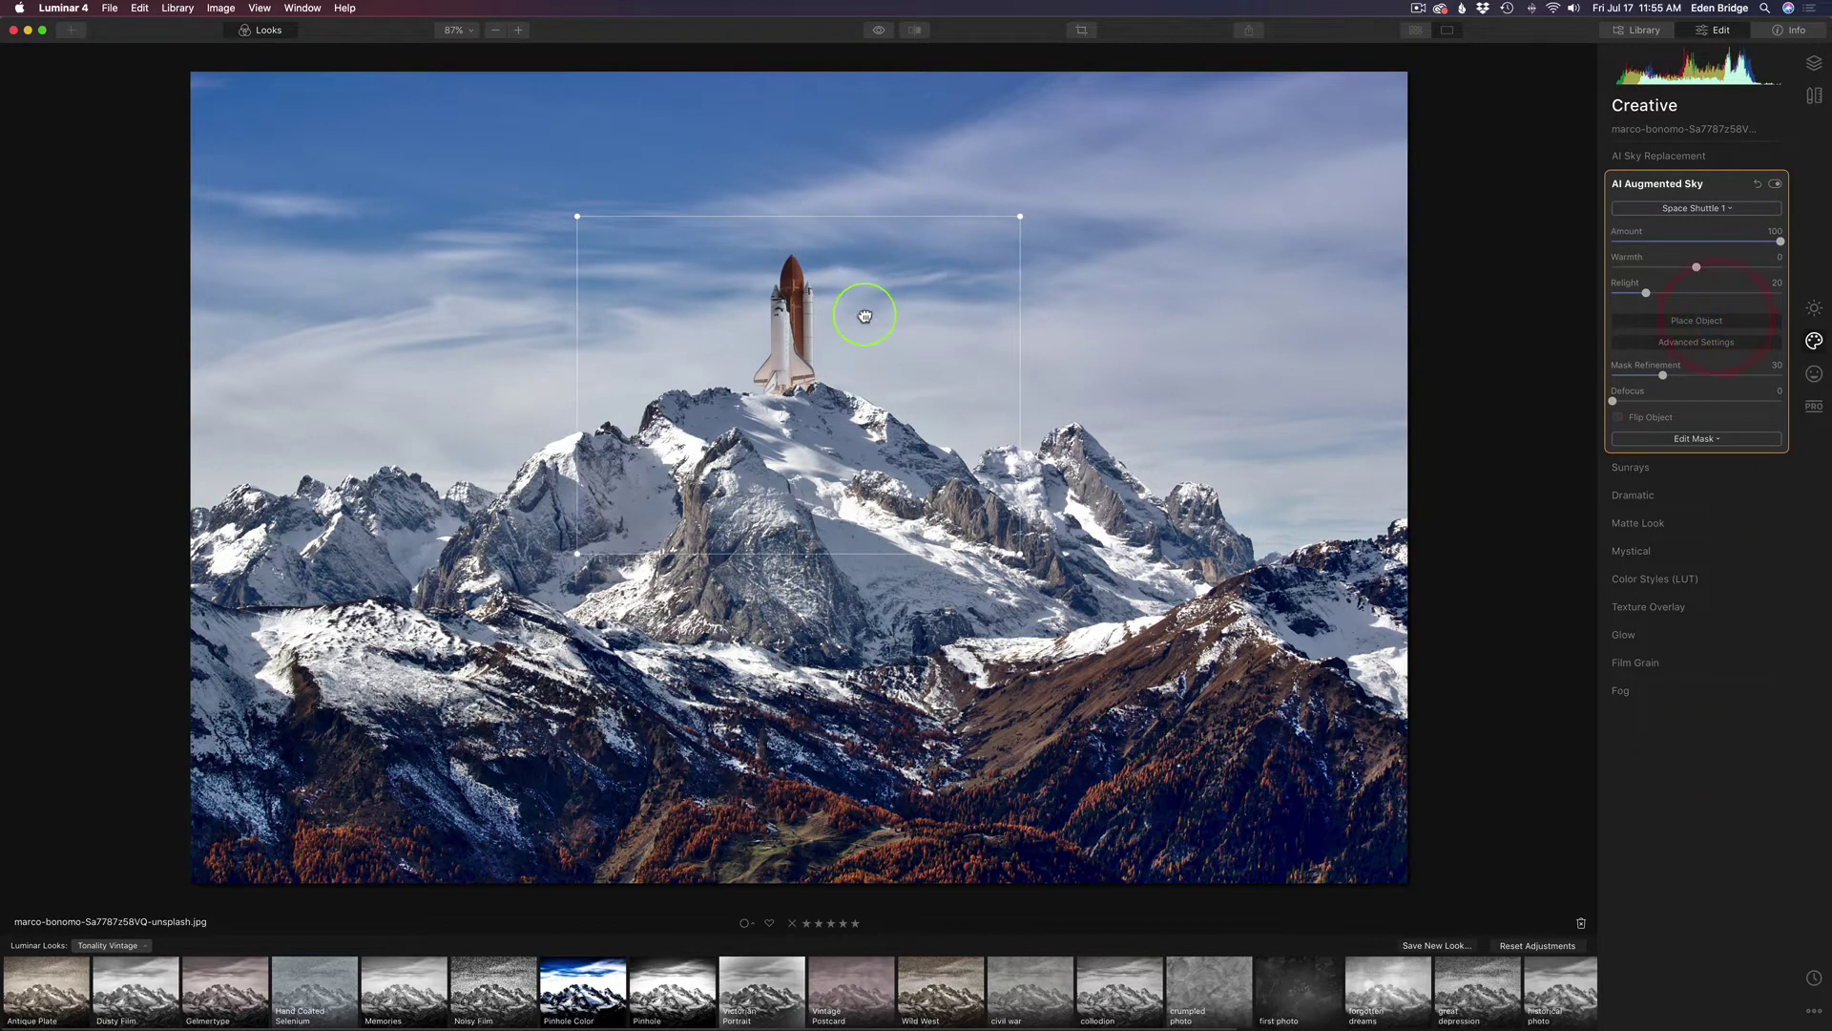
left_click_drag(868, 306, 1114, 287)
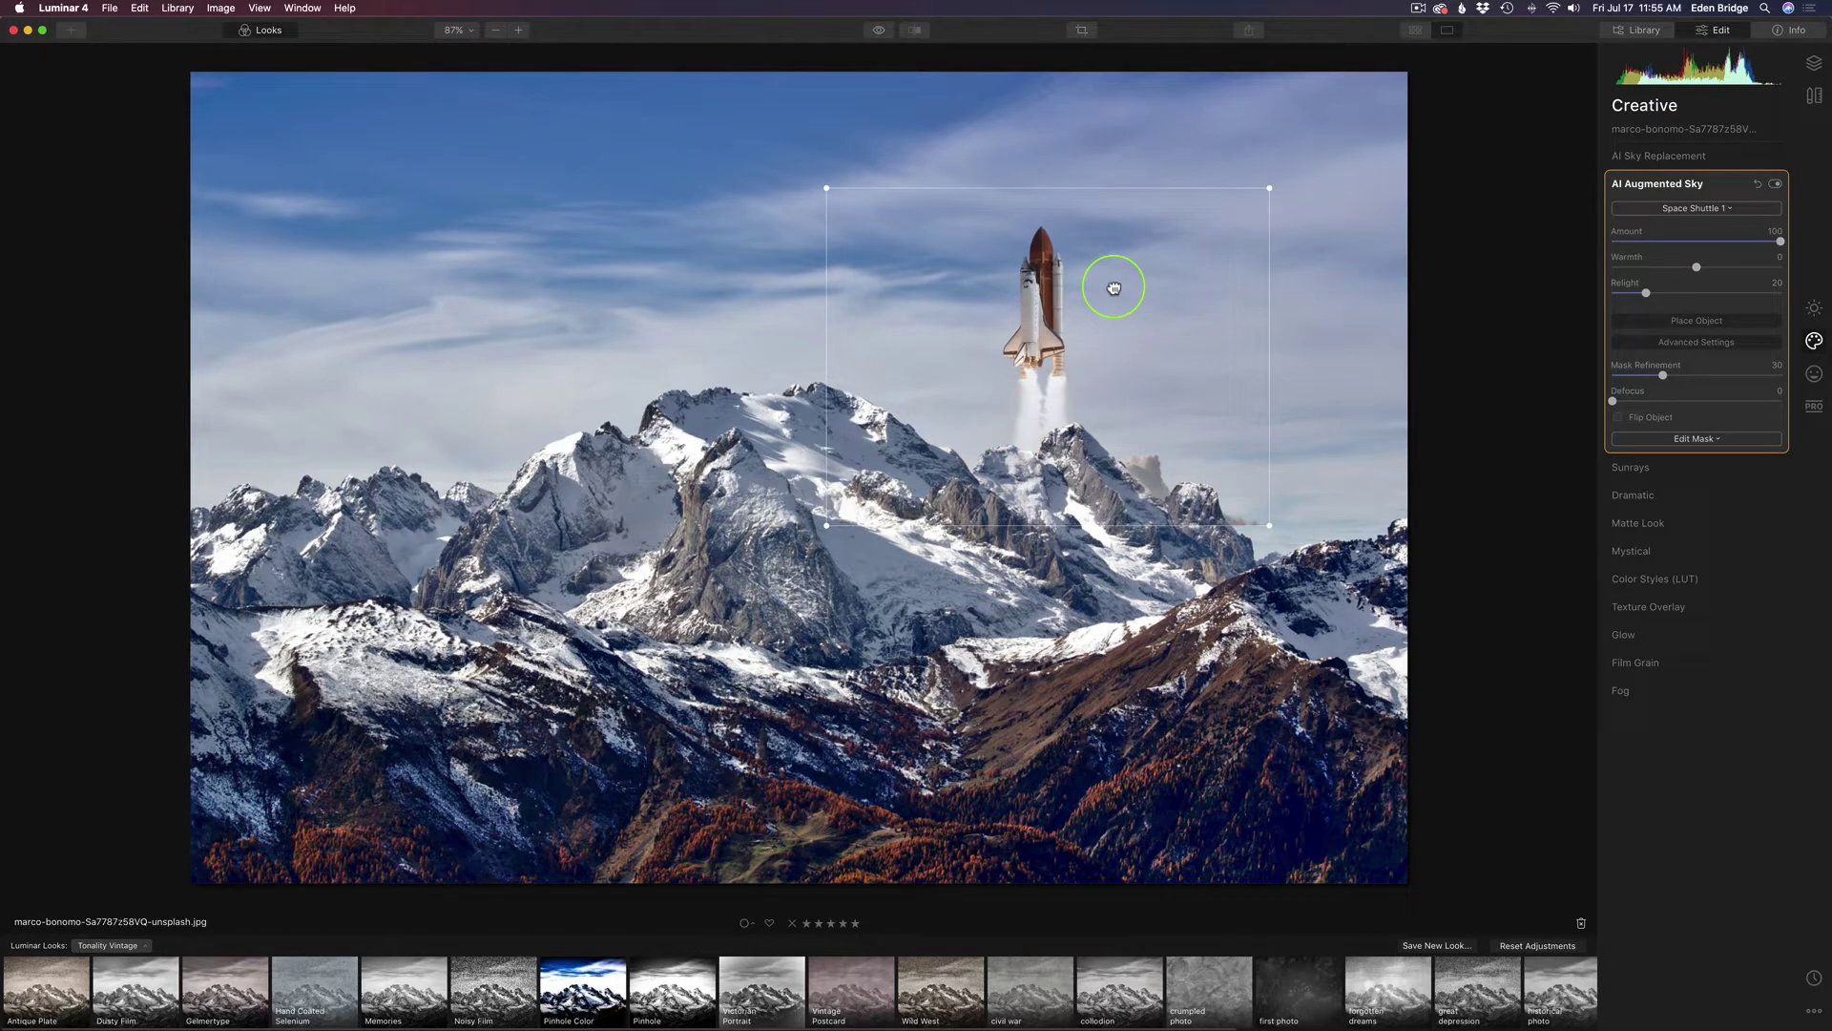
left_click_drag(1114, 287, 1238, 324)
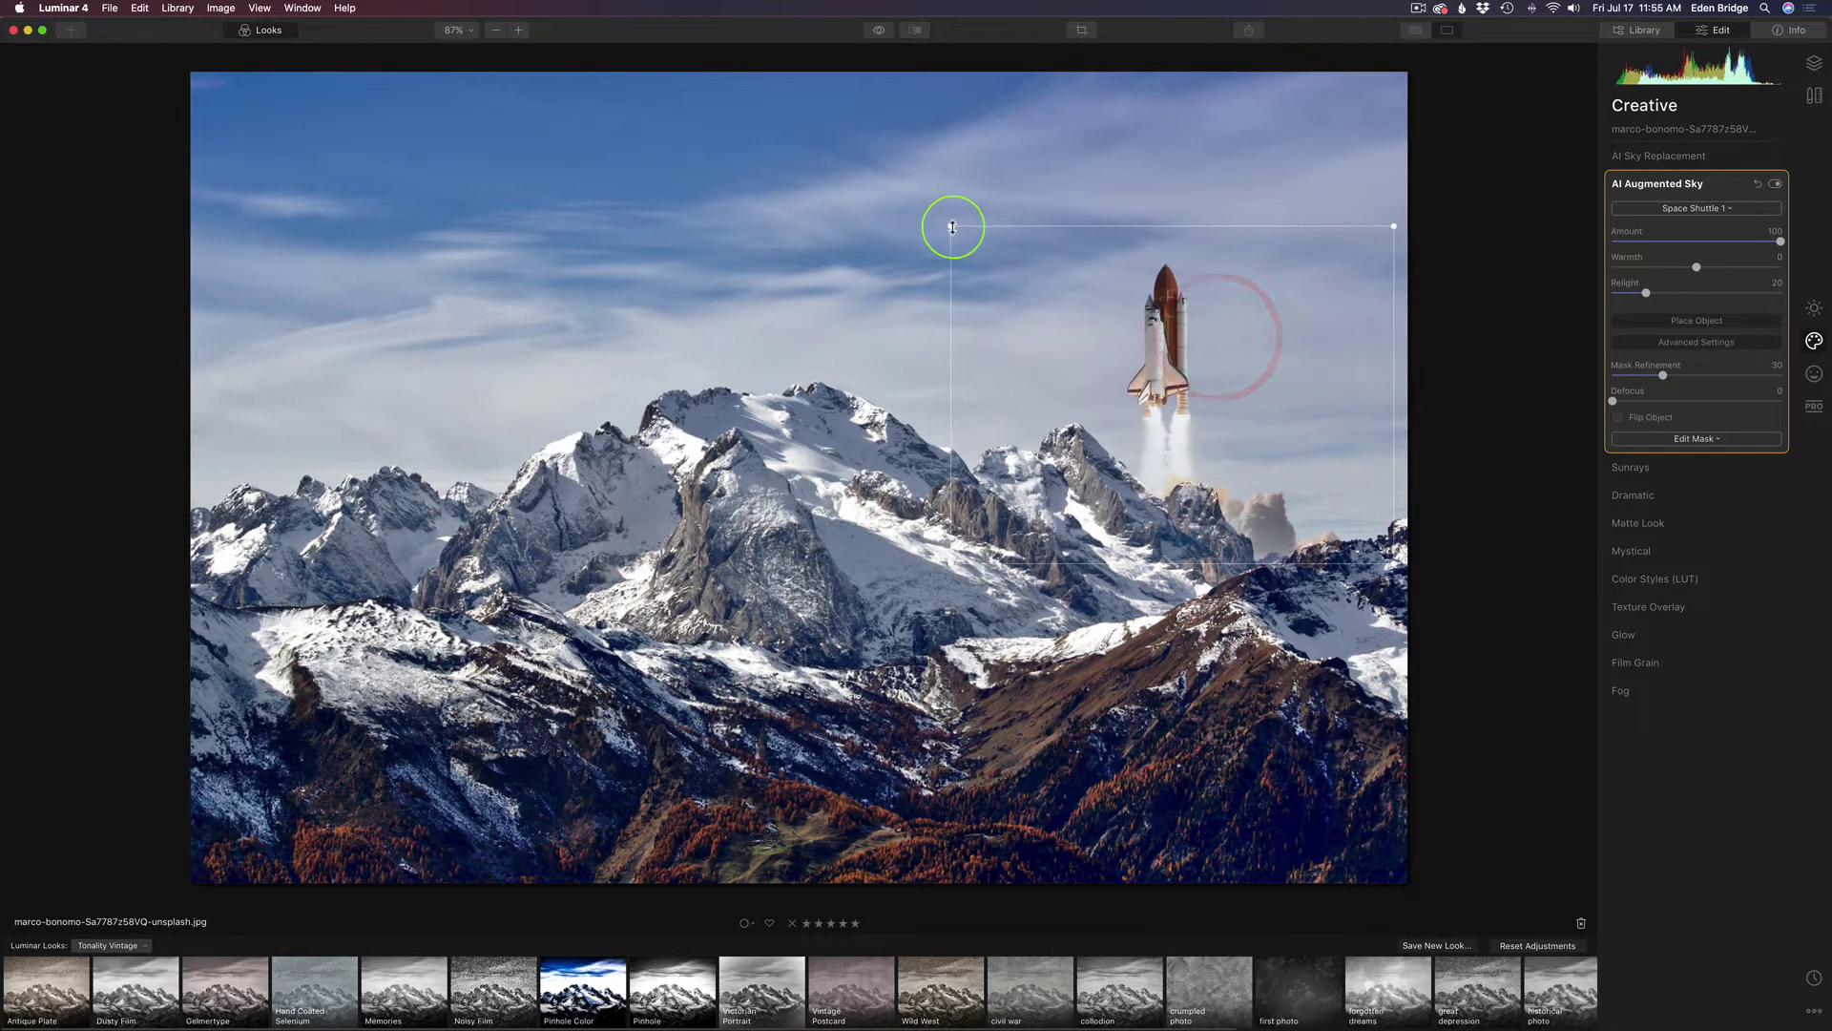
left_click_drag(951, 226, 1084, 288)
left_click_drag(1136, 408, 1187, 397)
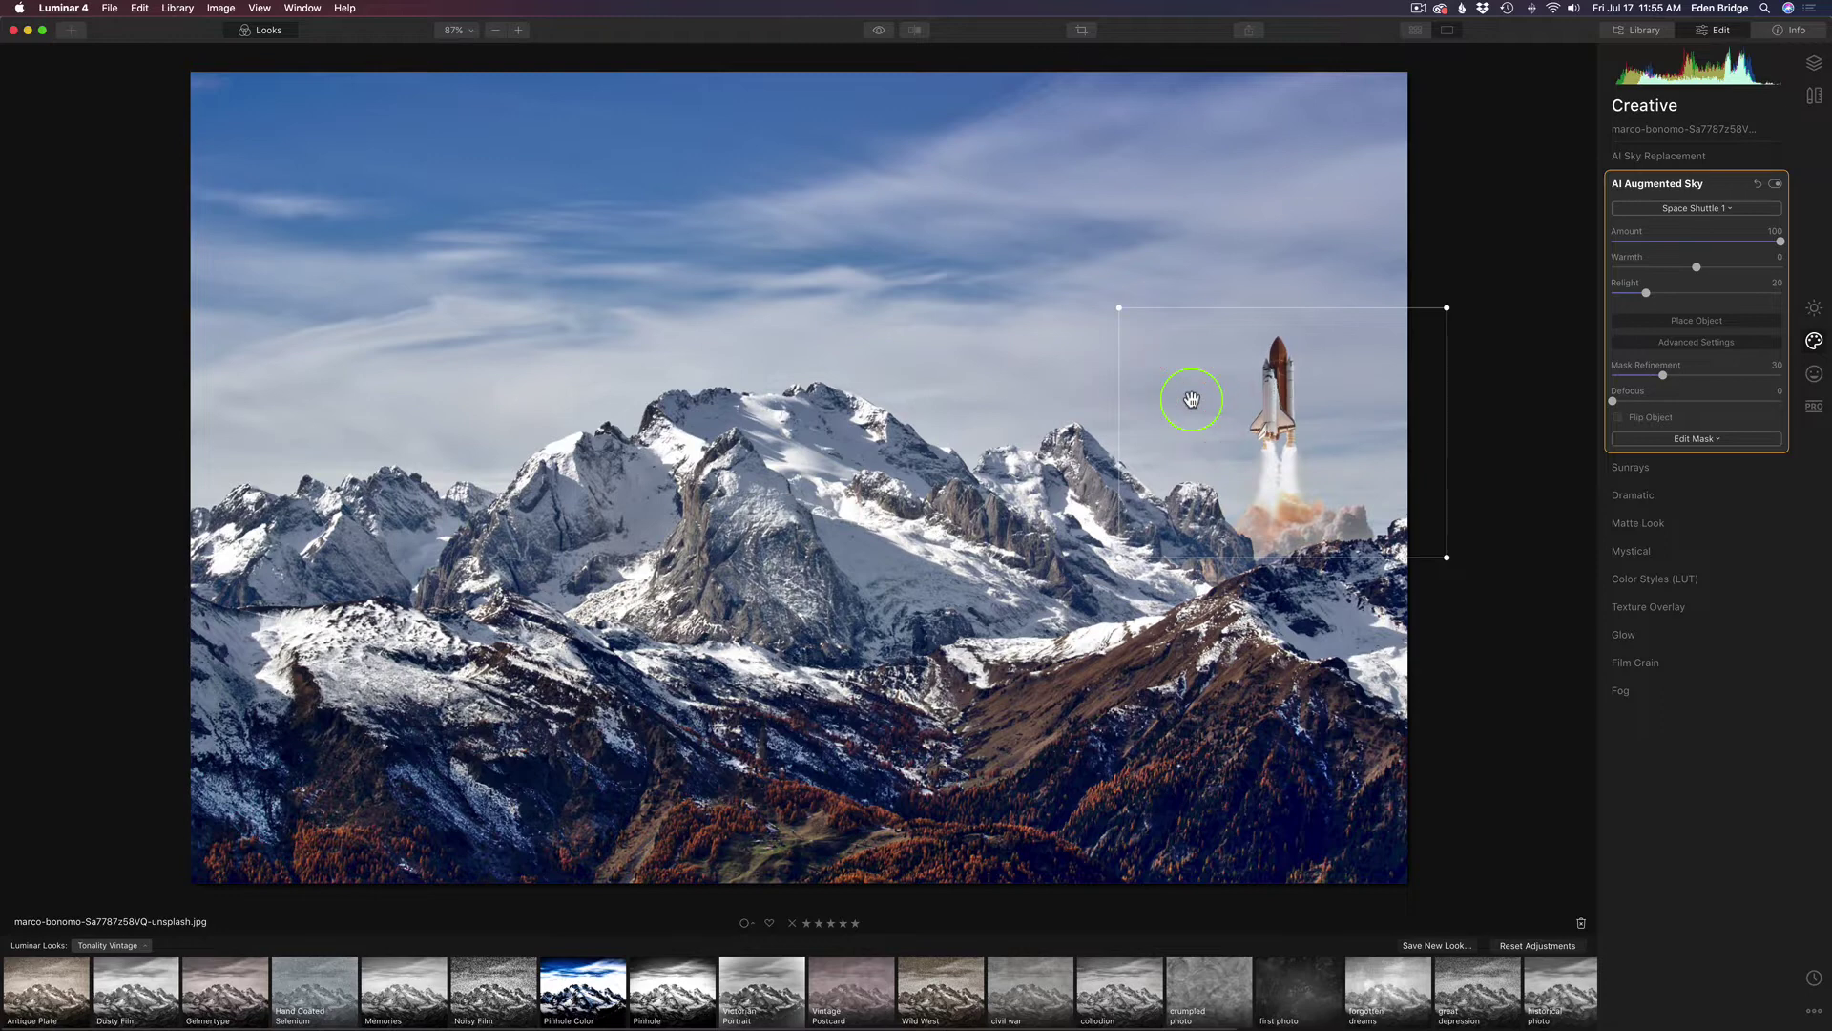
Finish placing the shuttle and toggle Flip Object on and back off.
left_click(1682, 319)
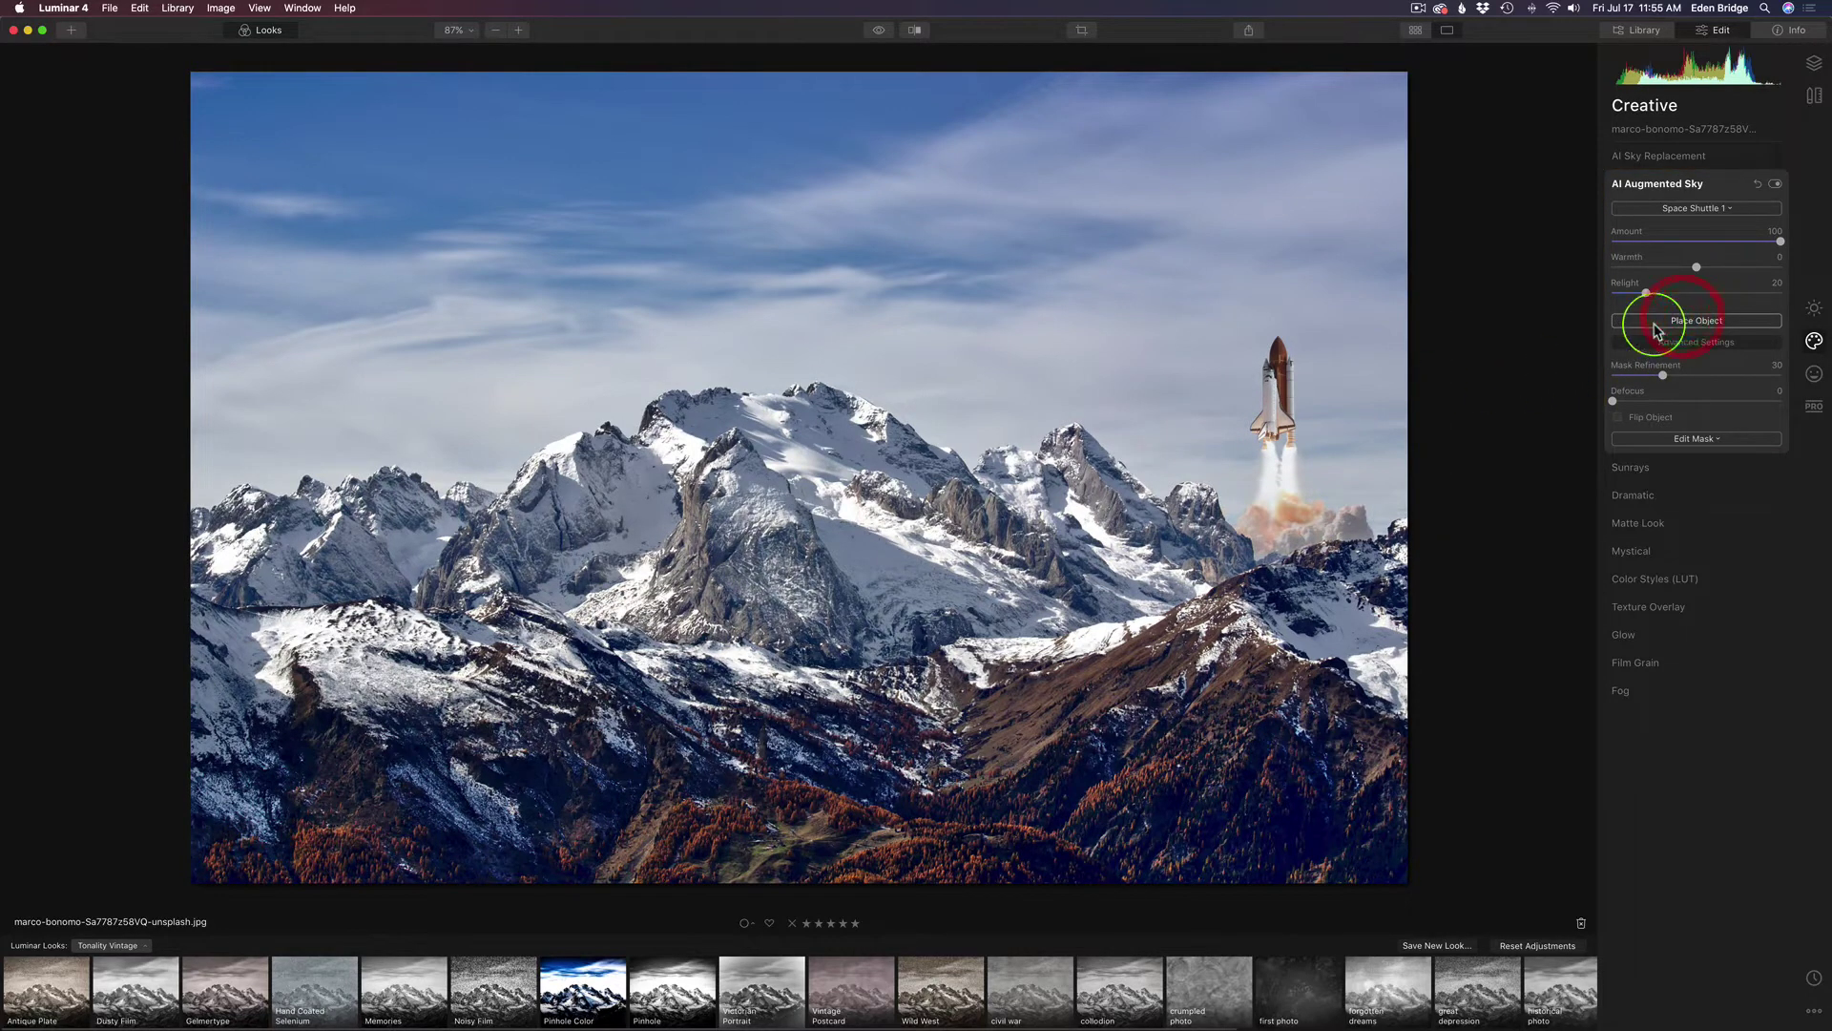
left_click(1618, 418)
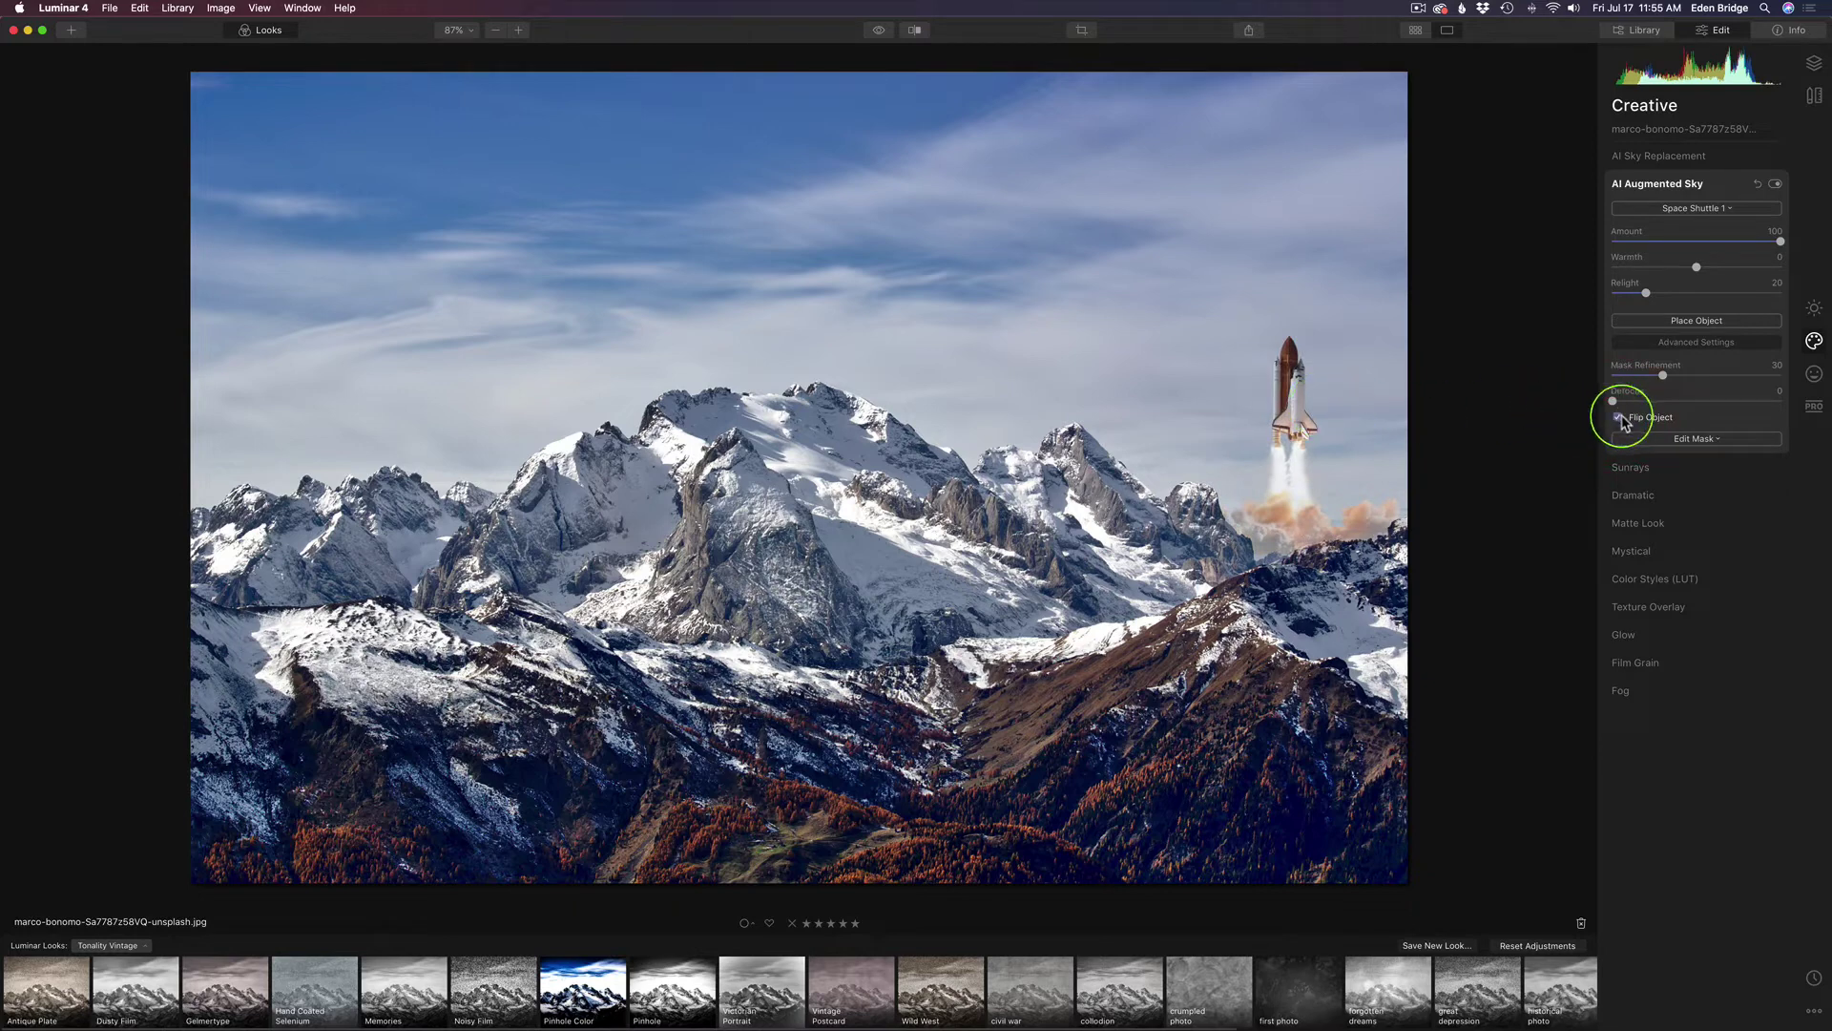
left_click(1620, 418)
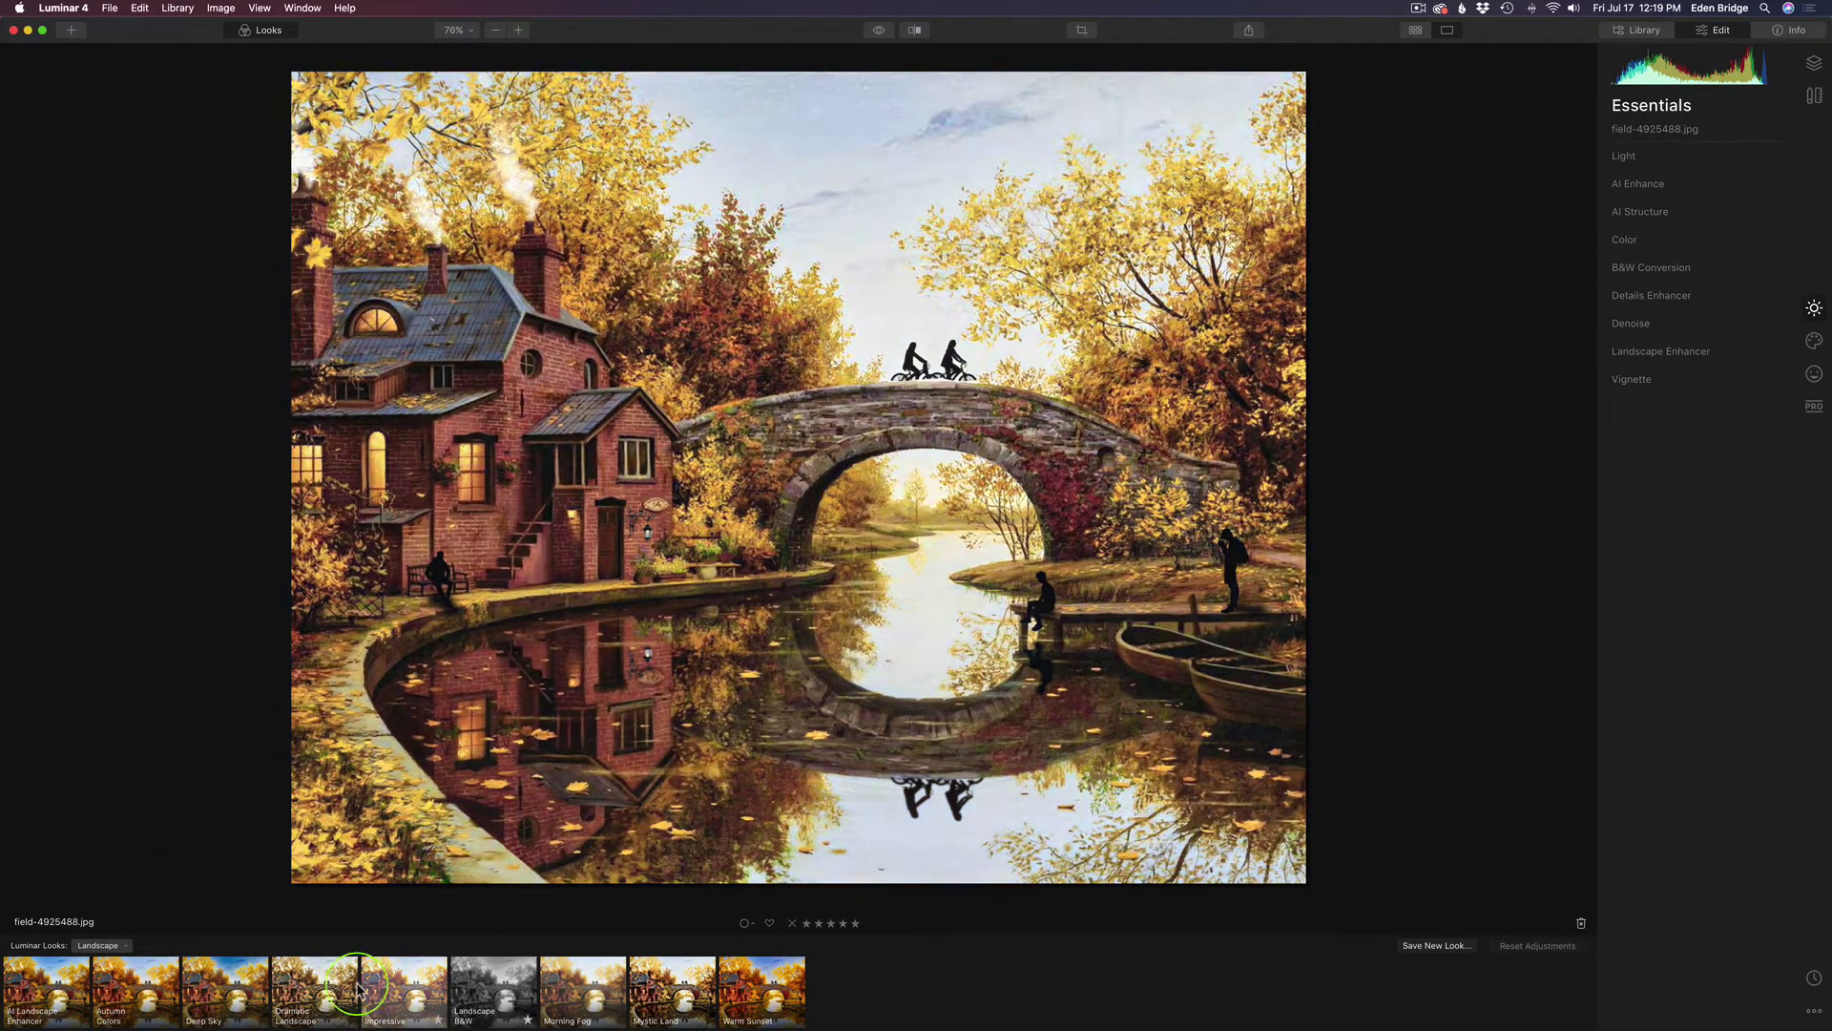
left_click(55, 988)
left_click(155, 980)
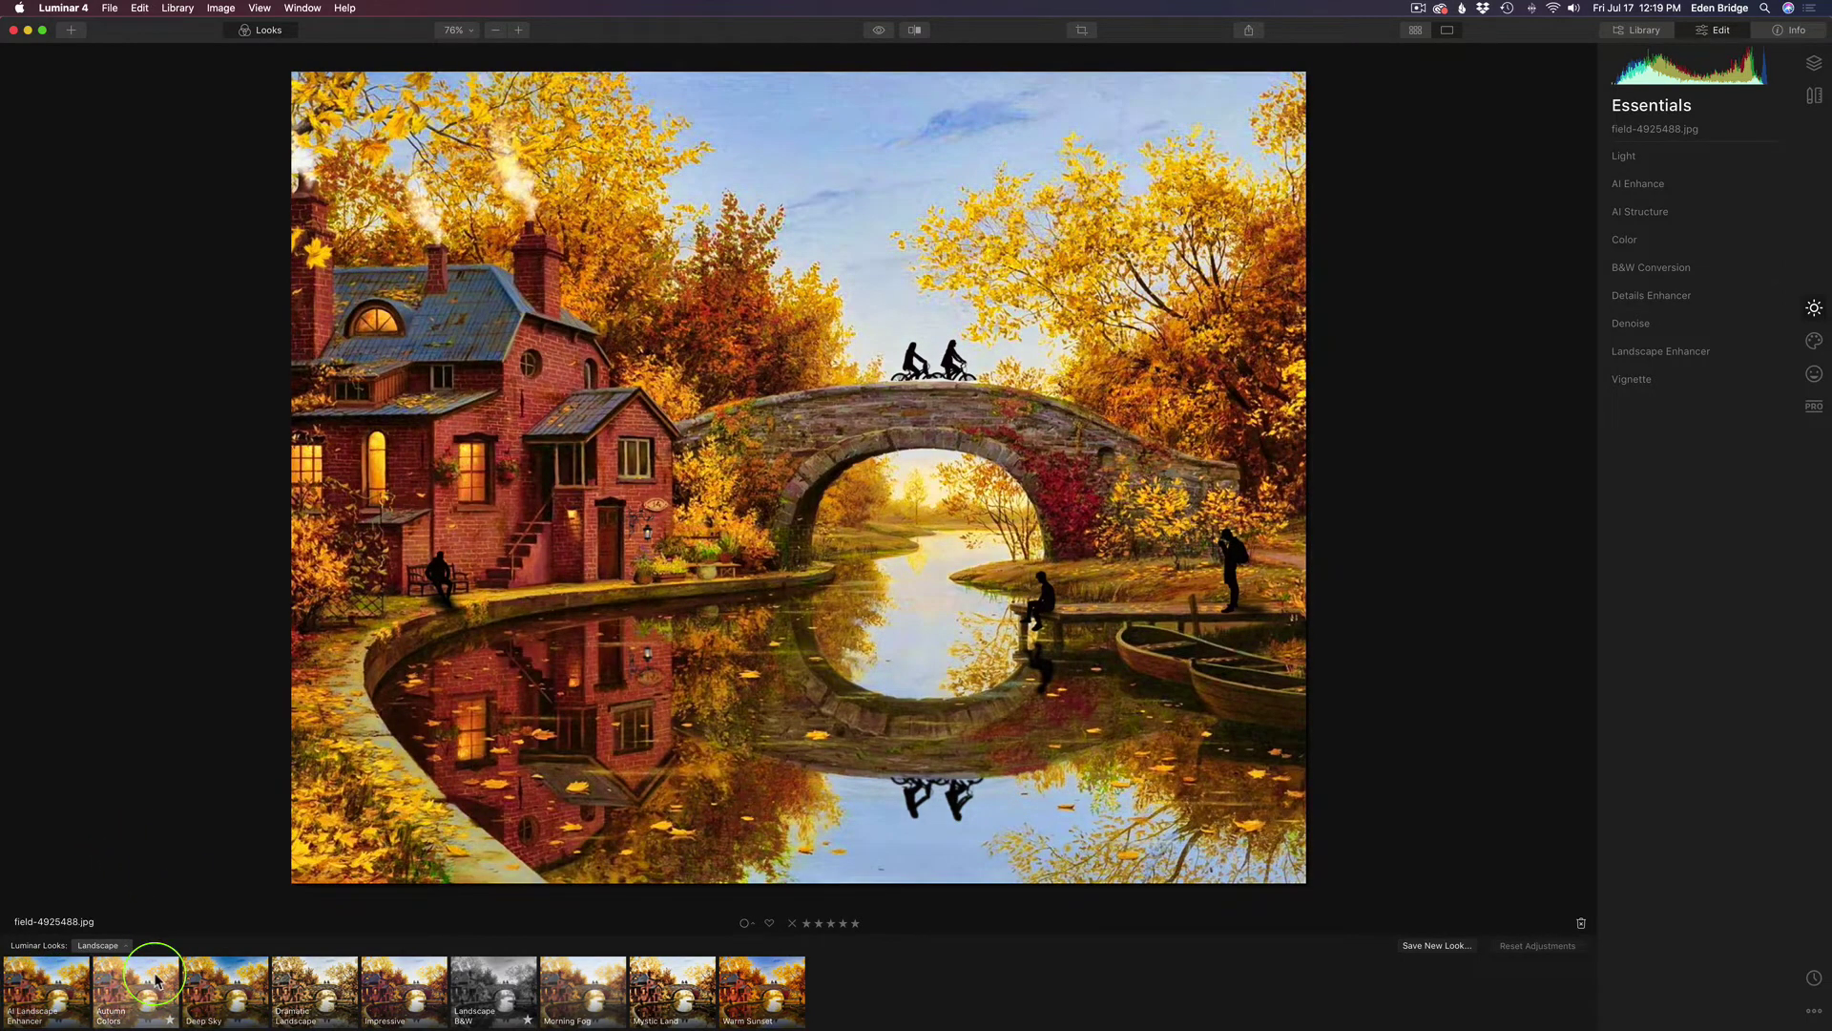
left_click(306, 980)
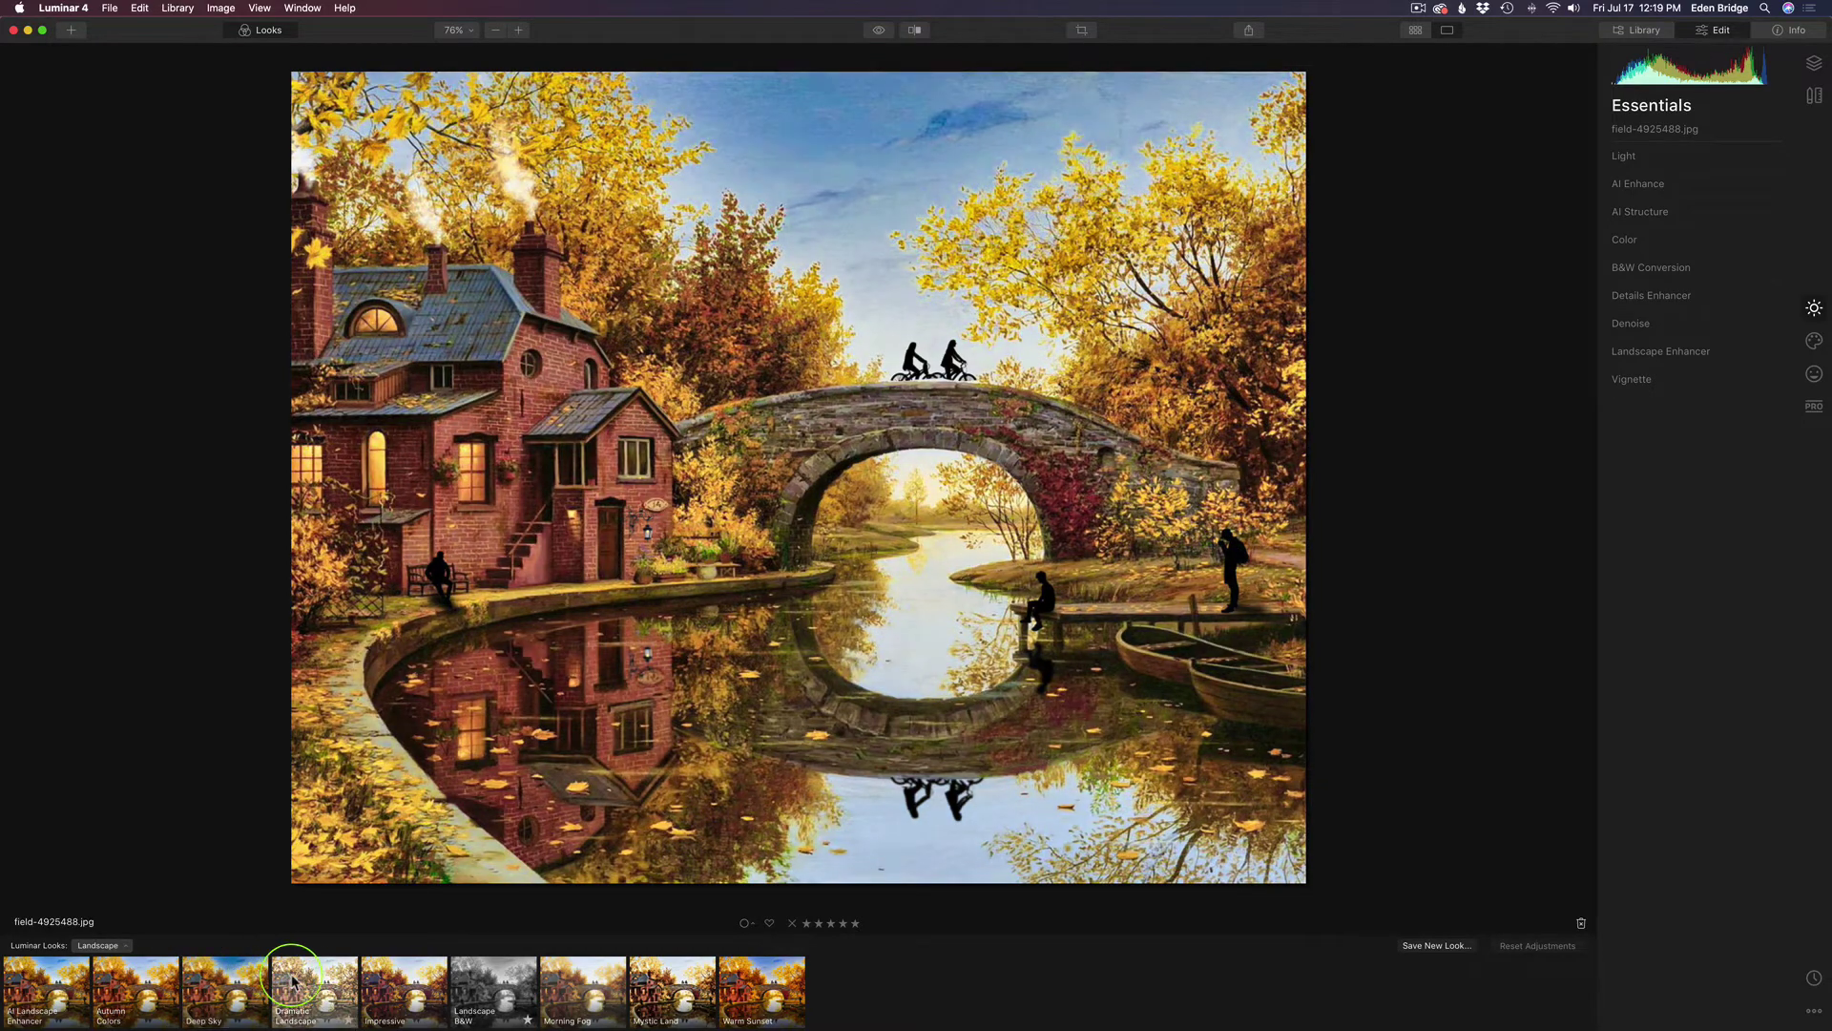
left_click(408, 978)
left_click(492, 980)
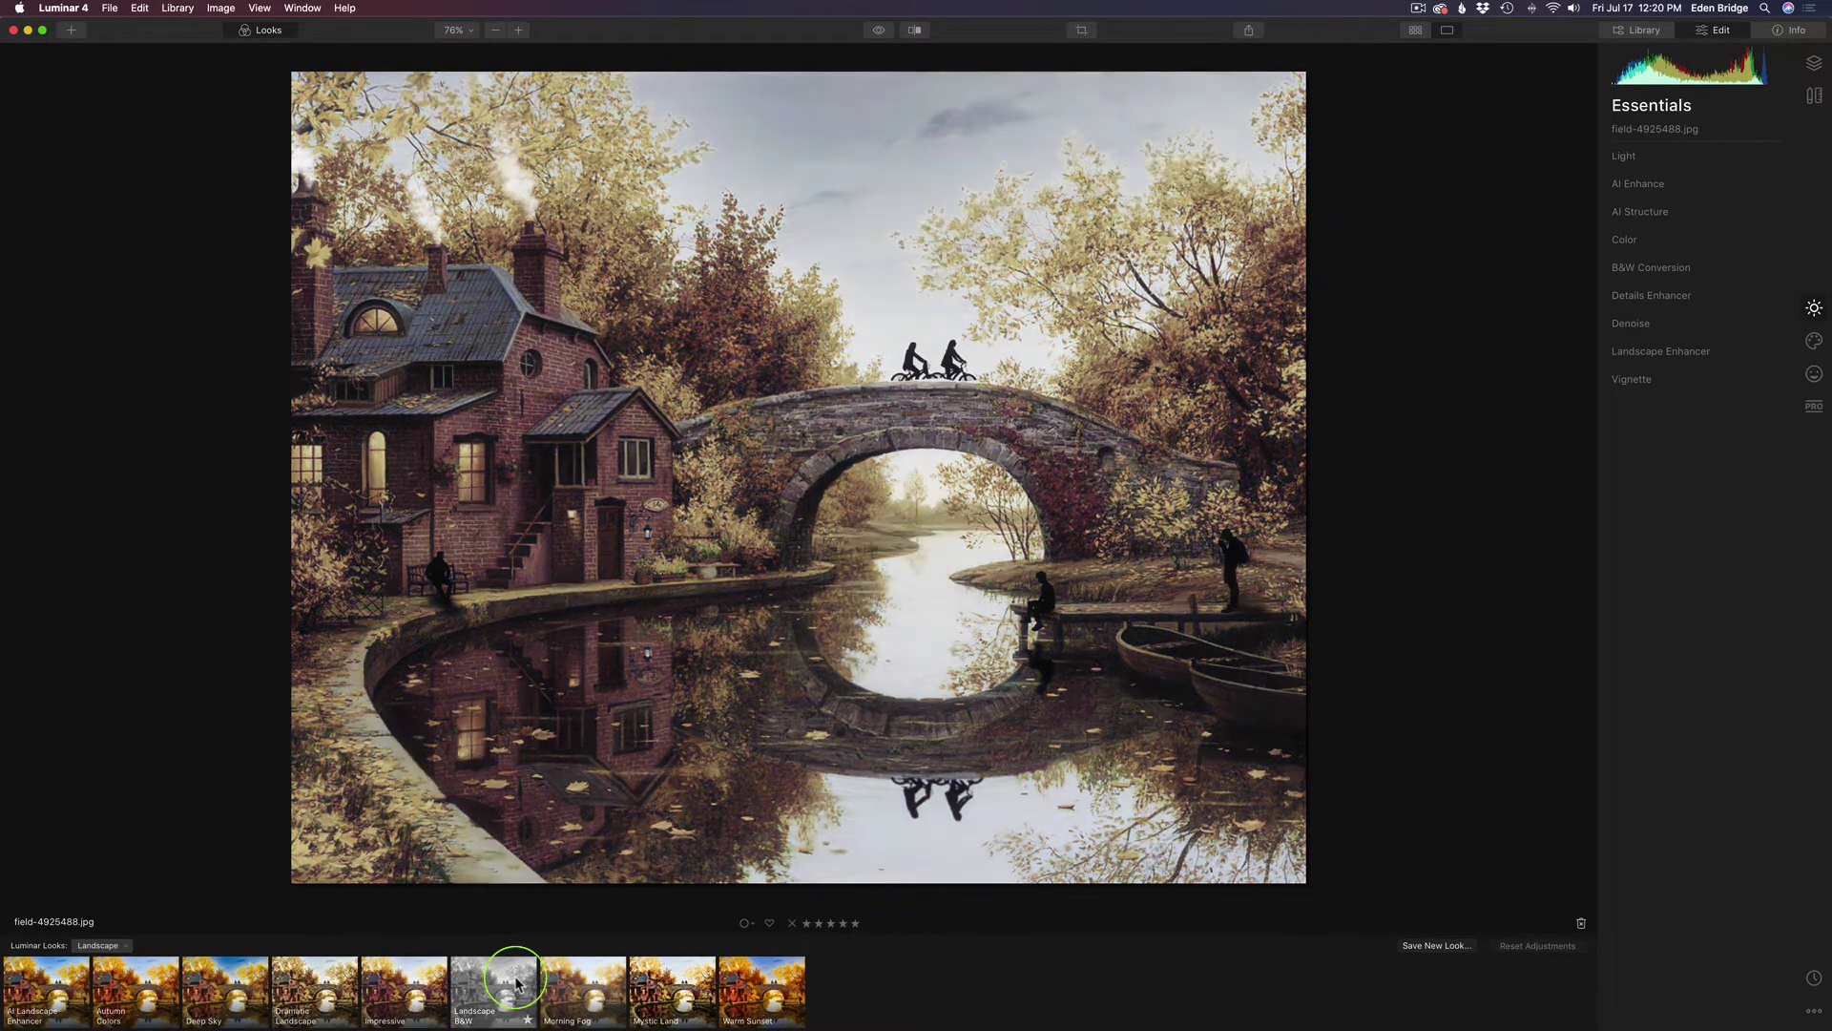
left_click(571, 983)
left_click(640, 983)
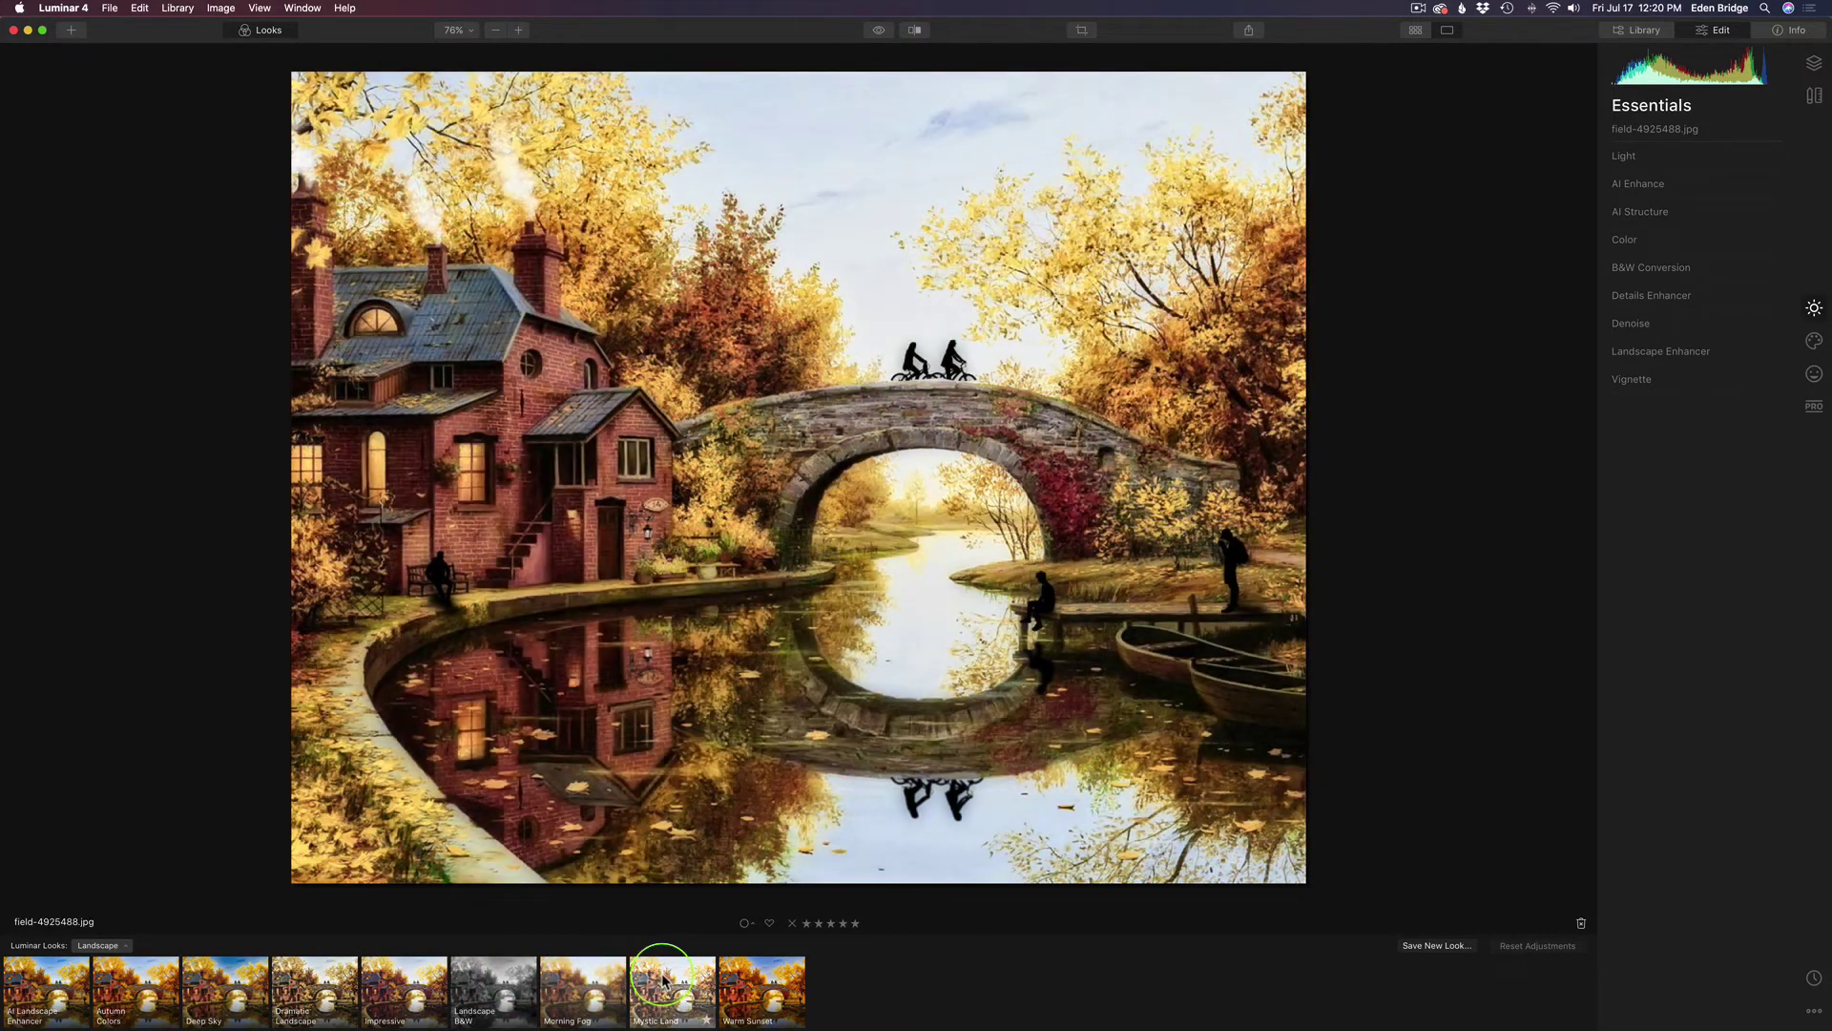
left_click(768, 983)
left_click(673, 983)
left_click(582, 983)
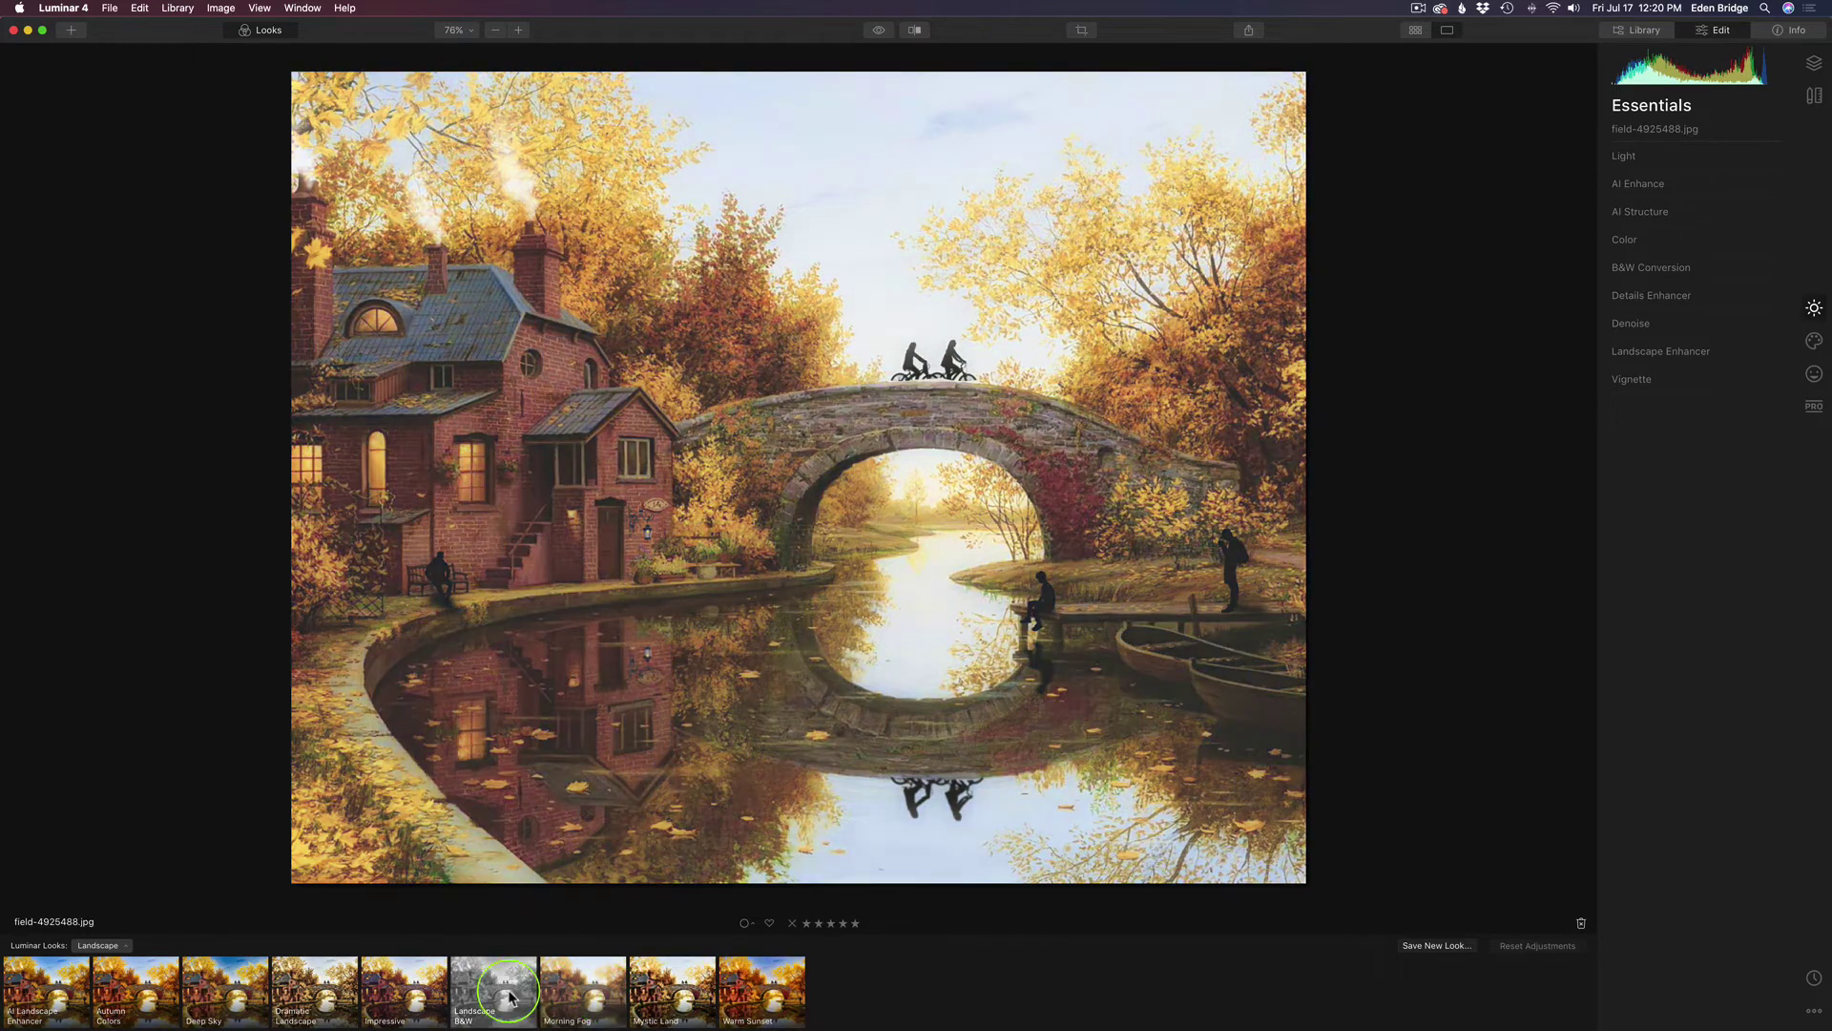
left_click(495, 990)
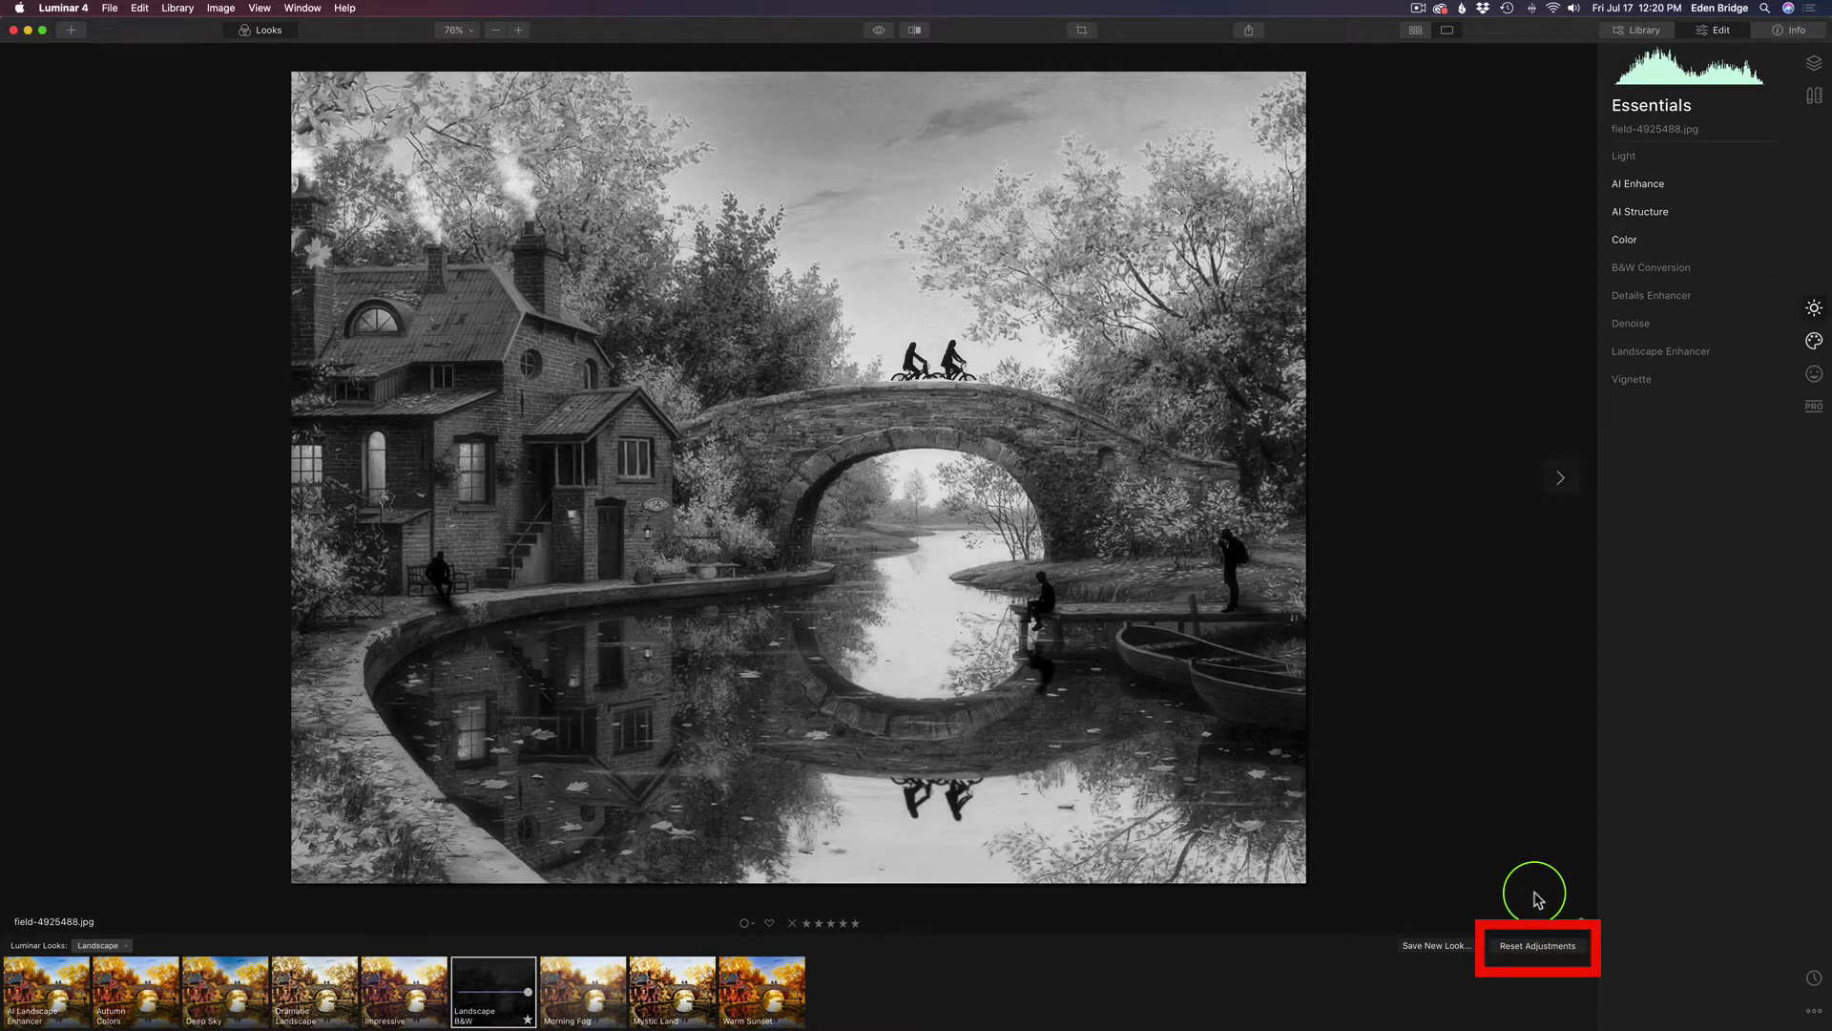
left_click(1538, 949)
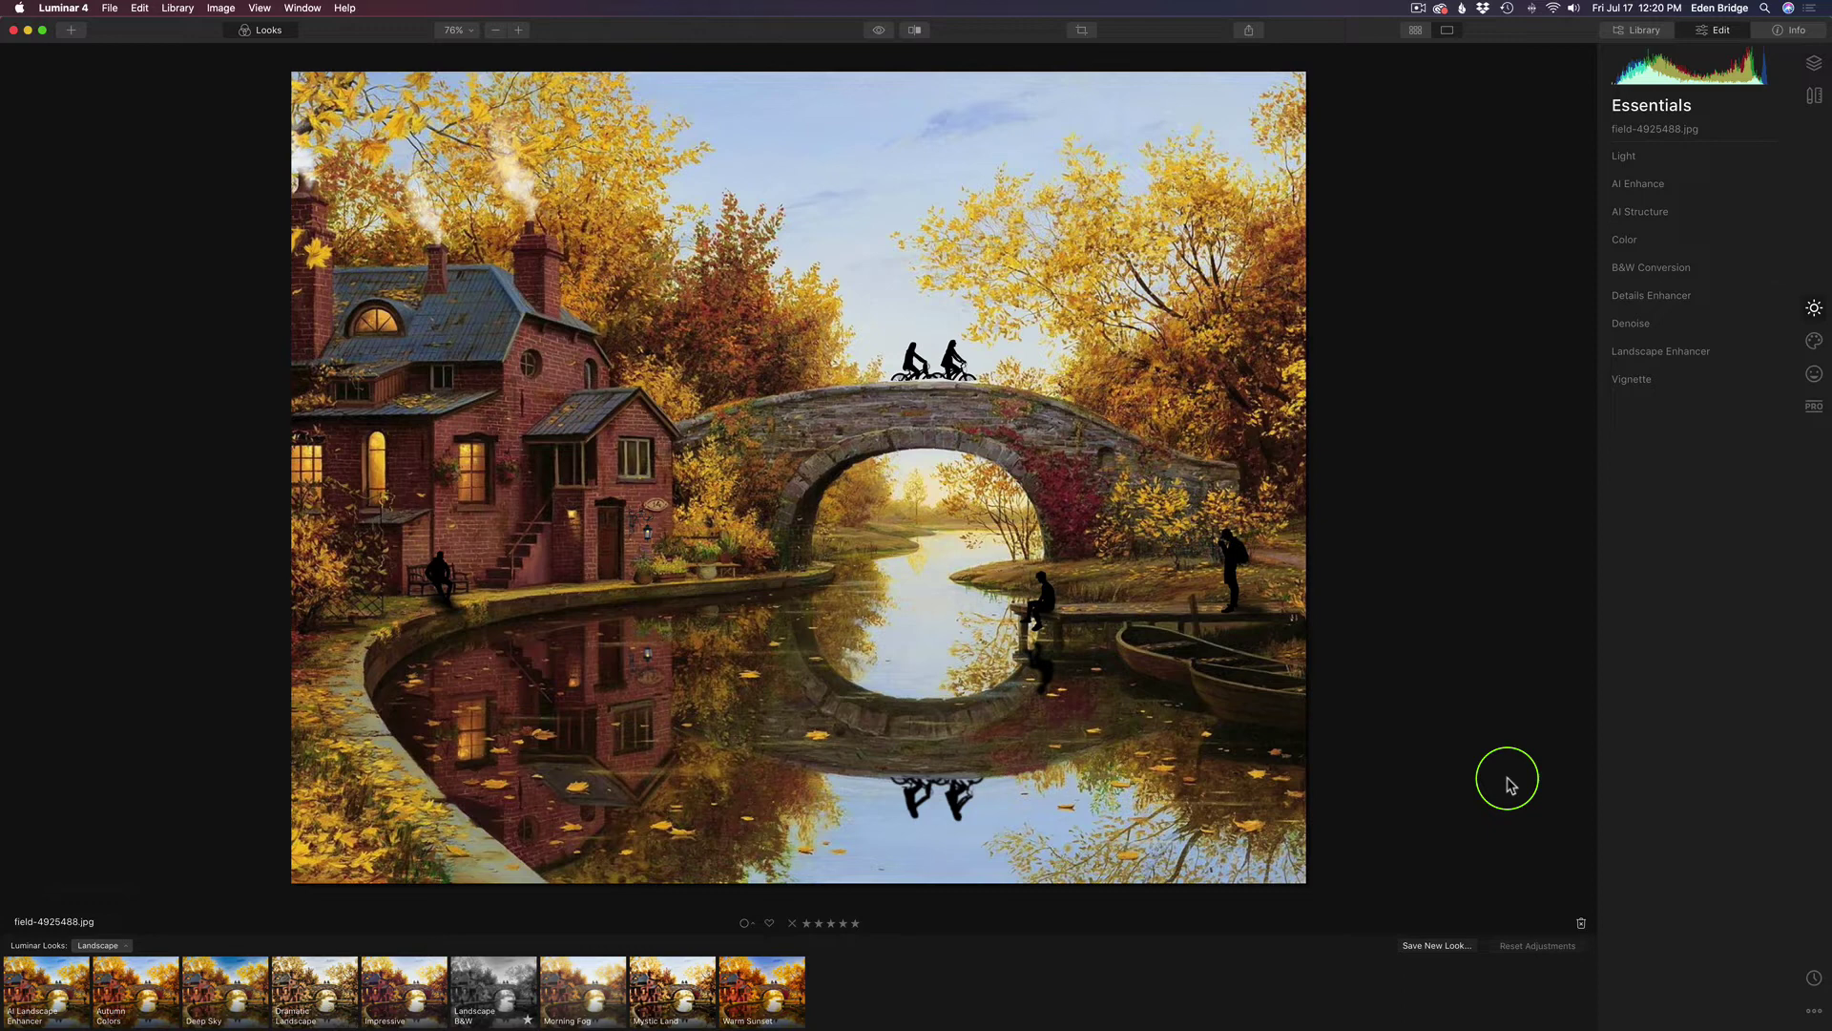
Switch the Luminar Looks panel to the Tonality Toning collection.
left_click(116, 945)
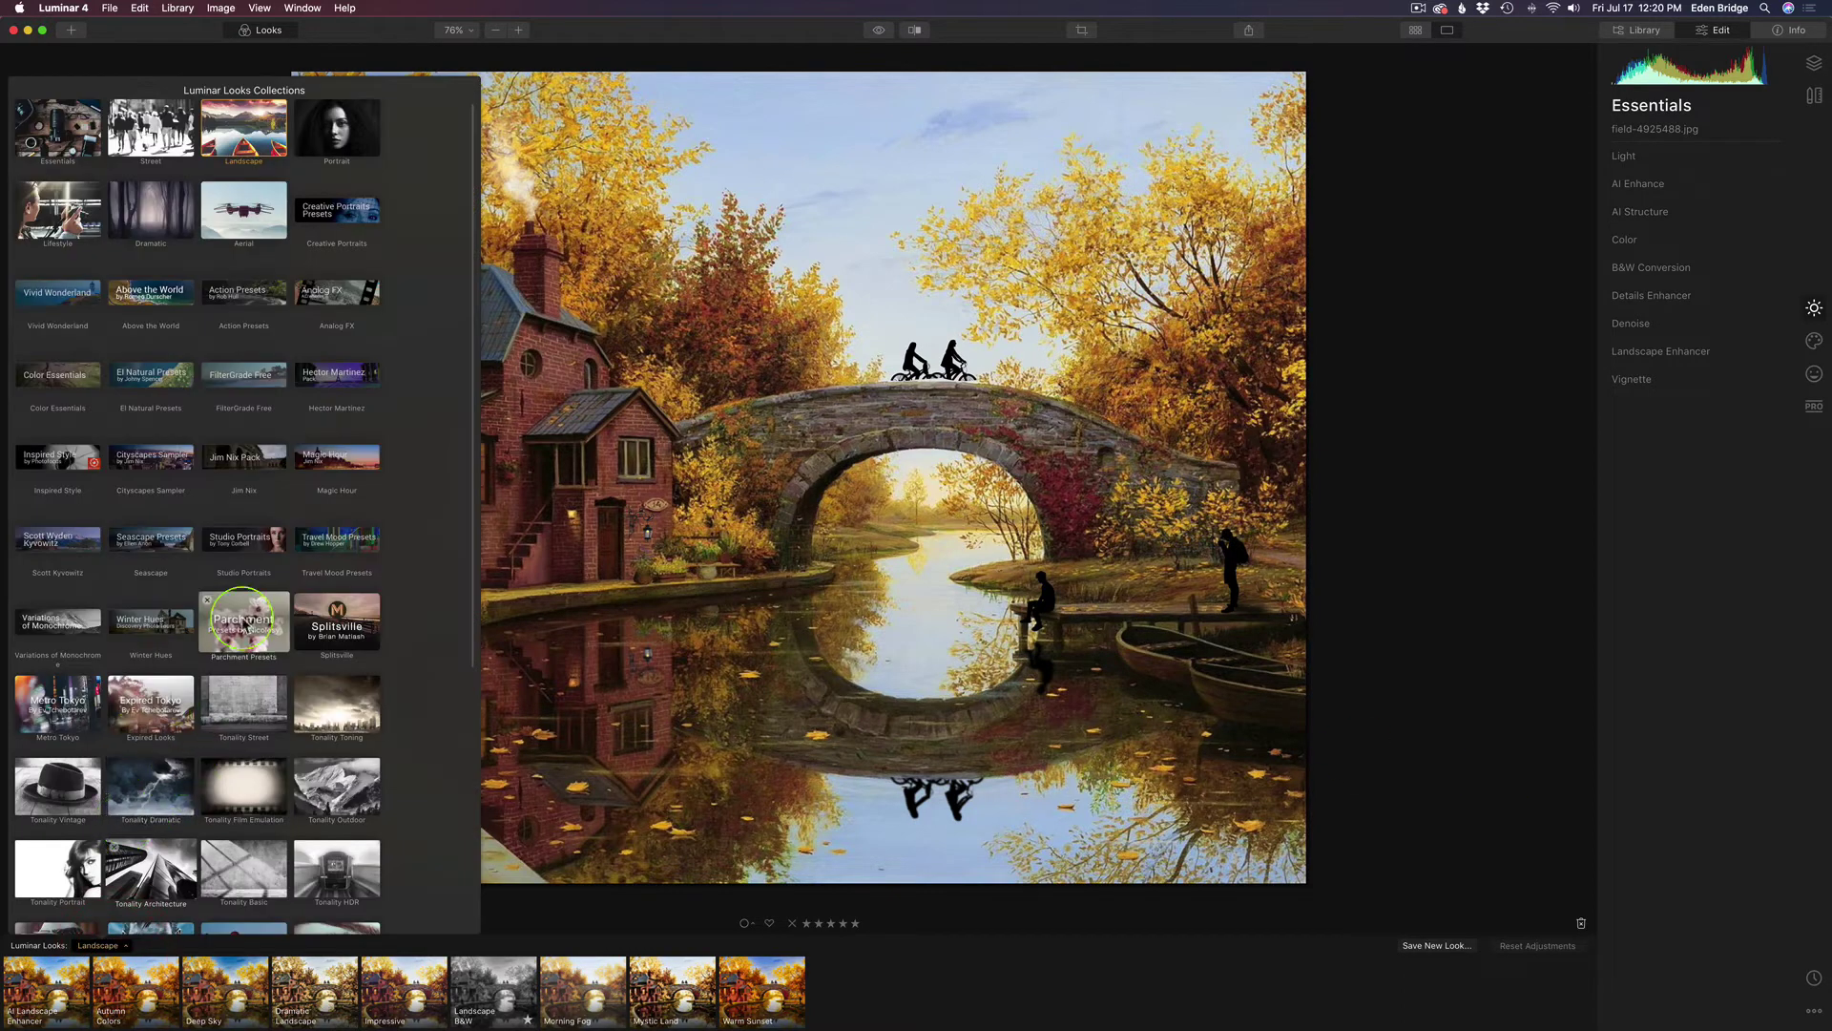
scroll(250, 616, "down", 2)
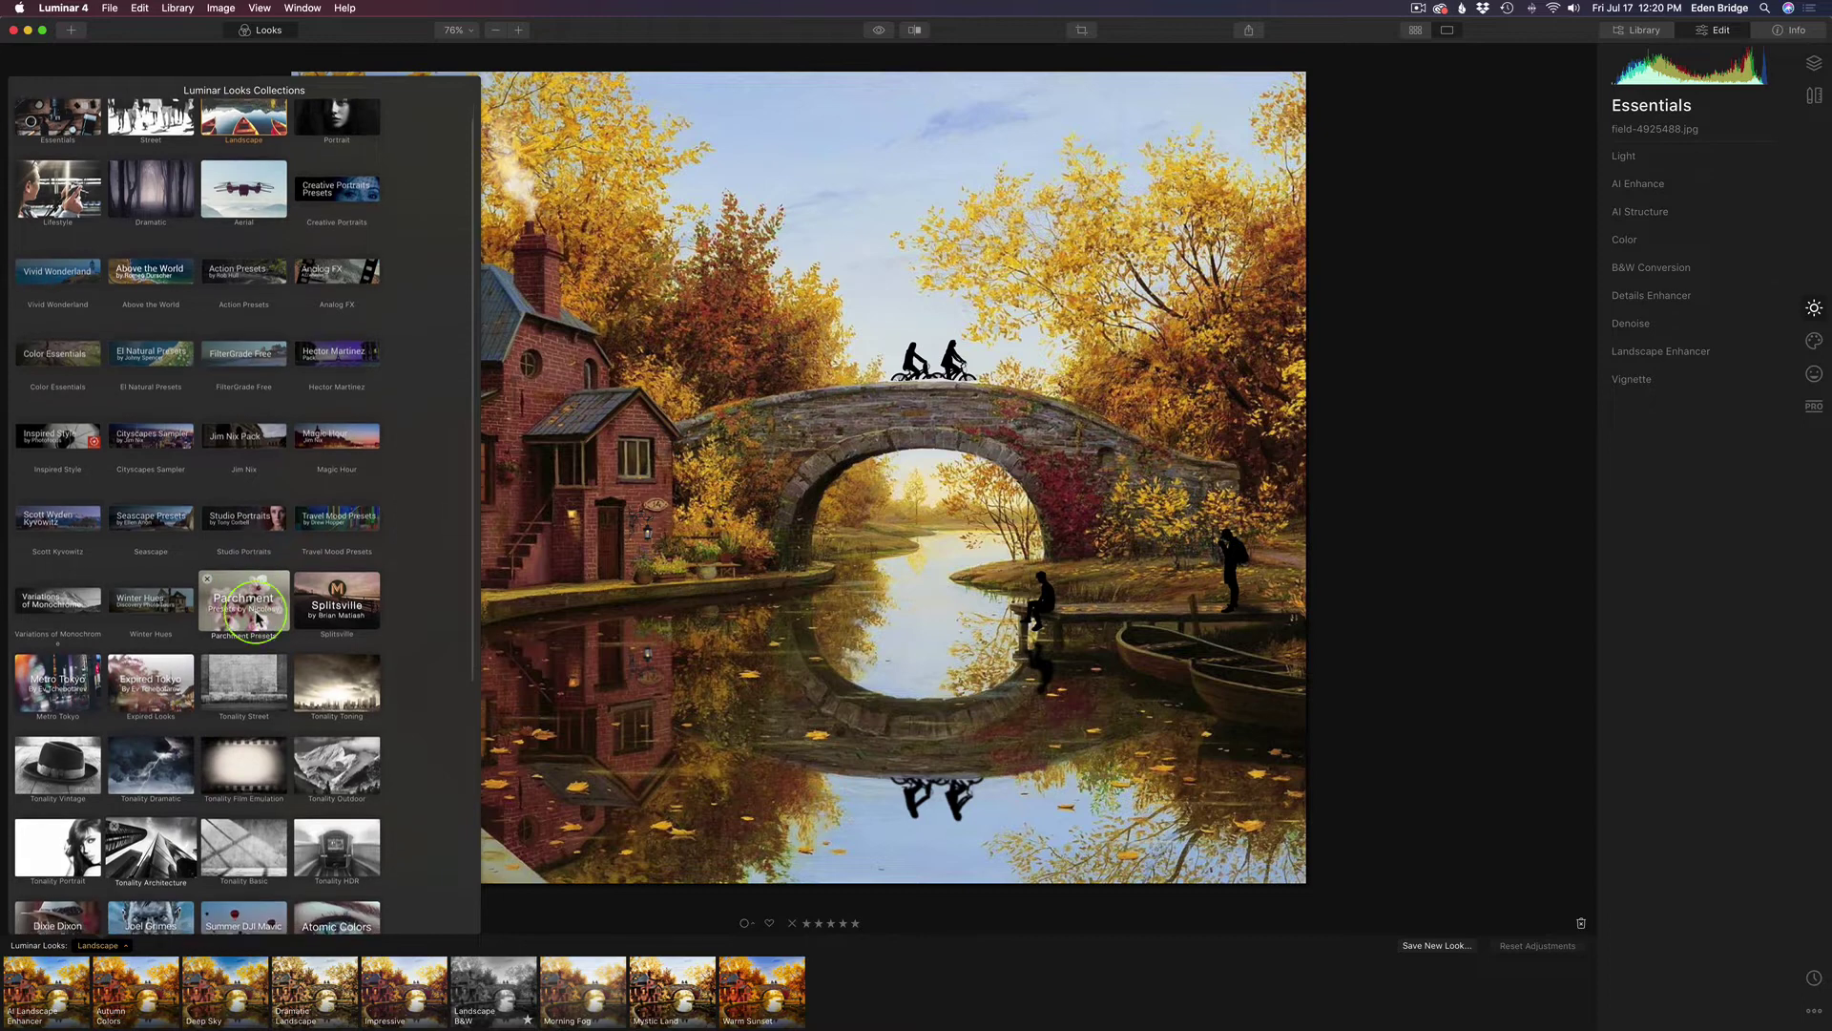
left_click(345, 687)
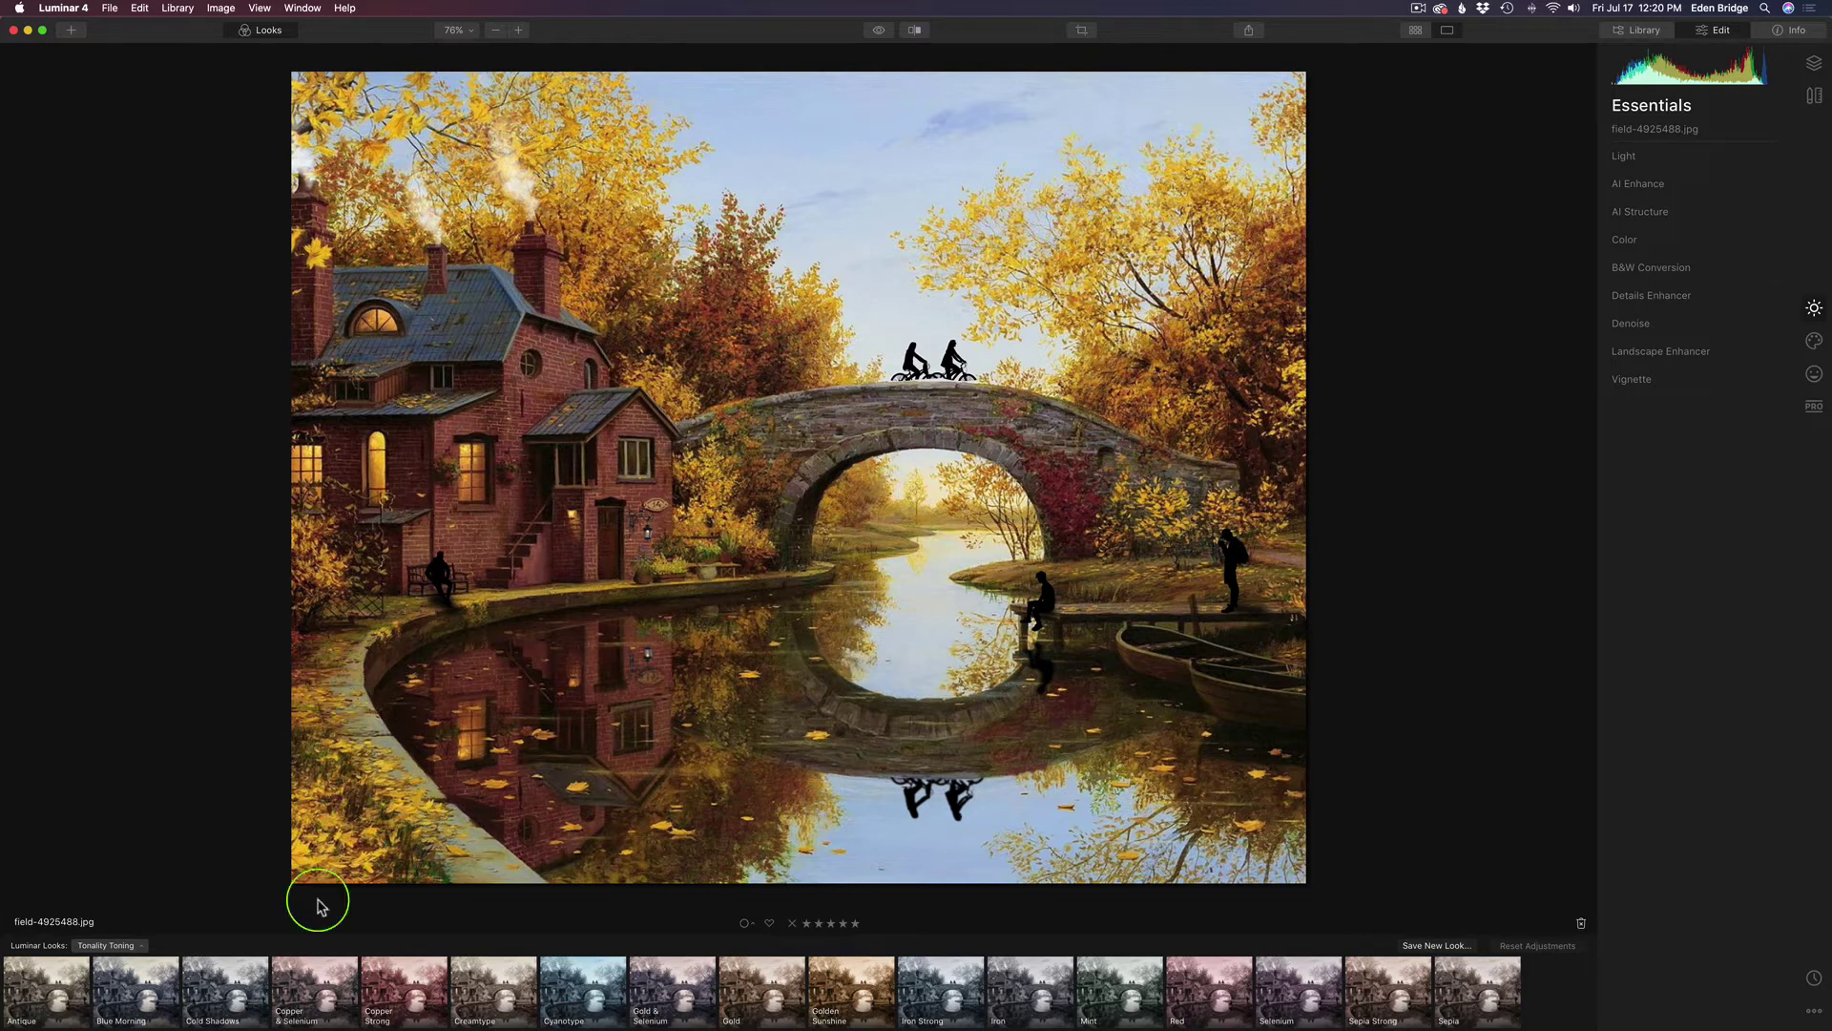
Try Antique, Cold Shadows, Copper & Selenium and Creamtype, settling on Copper Strong.
left_click(53, 981)
left_click(134, 992)
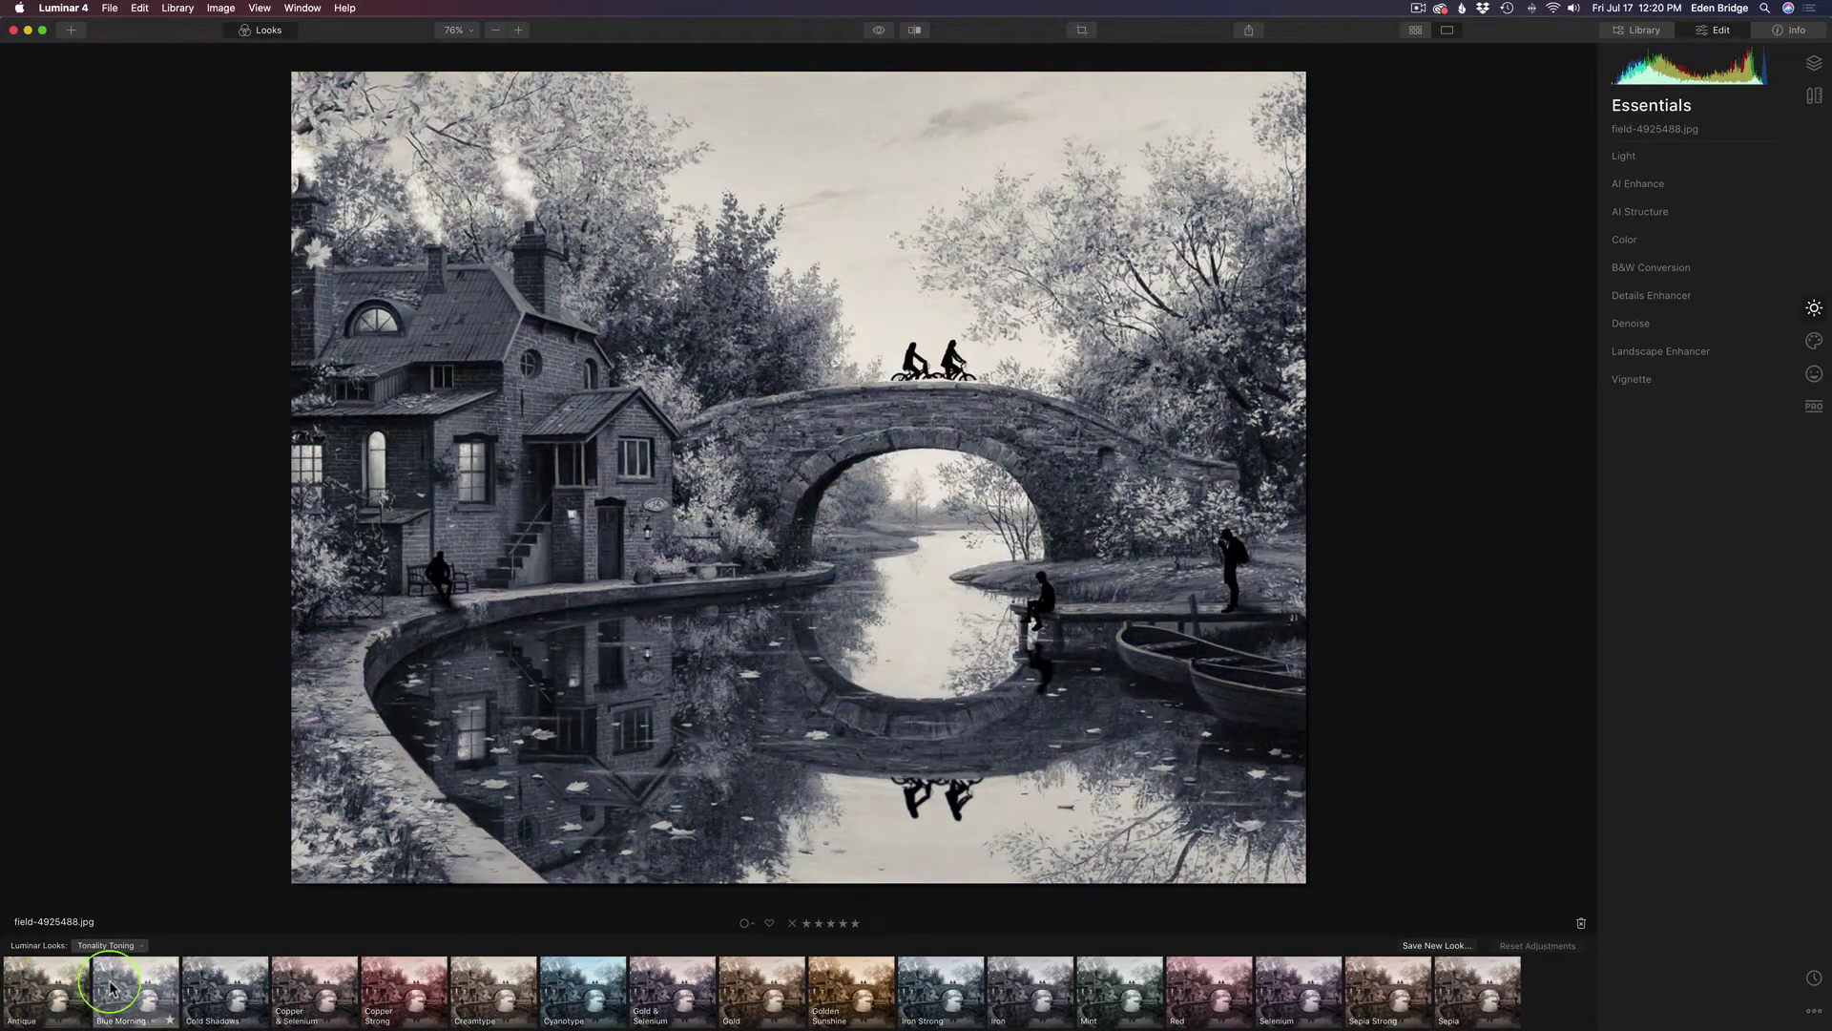
left_click(241, 993)
left_click(322, 995)
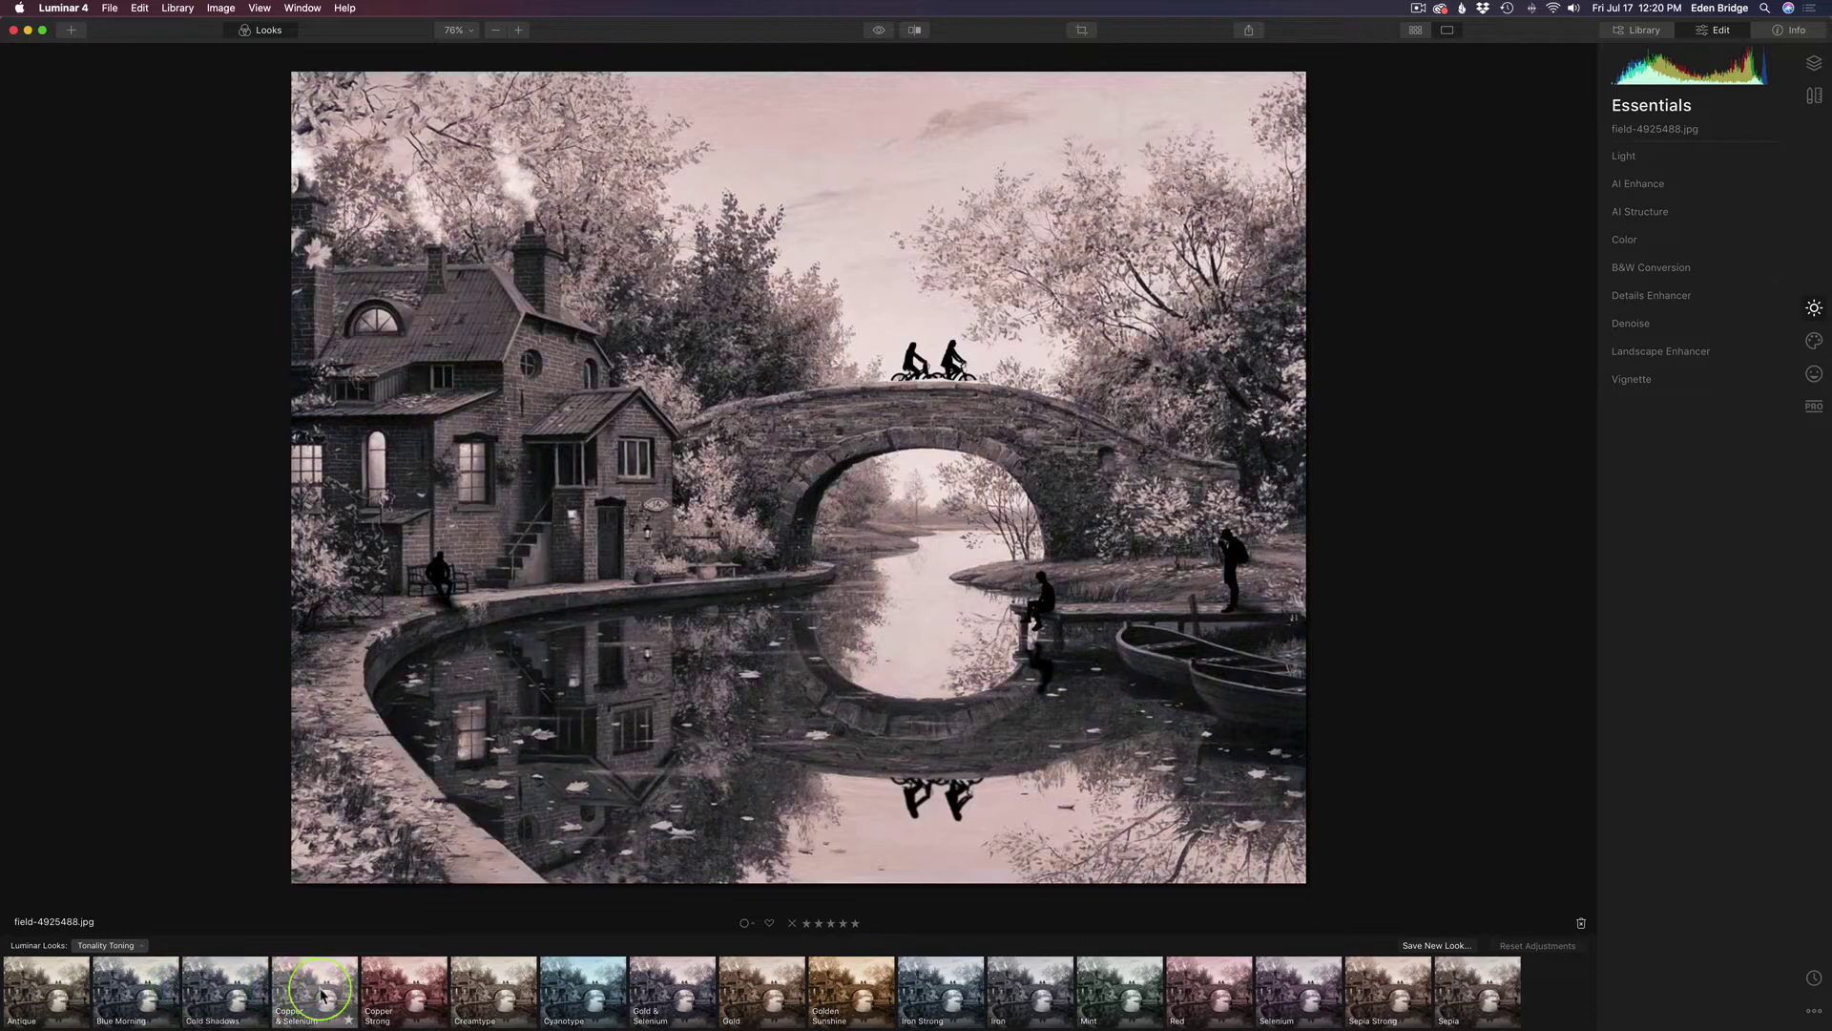
left_click(414, 994)
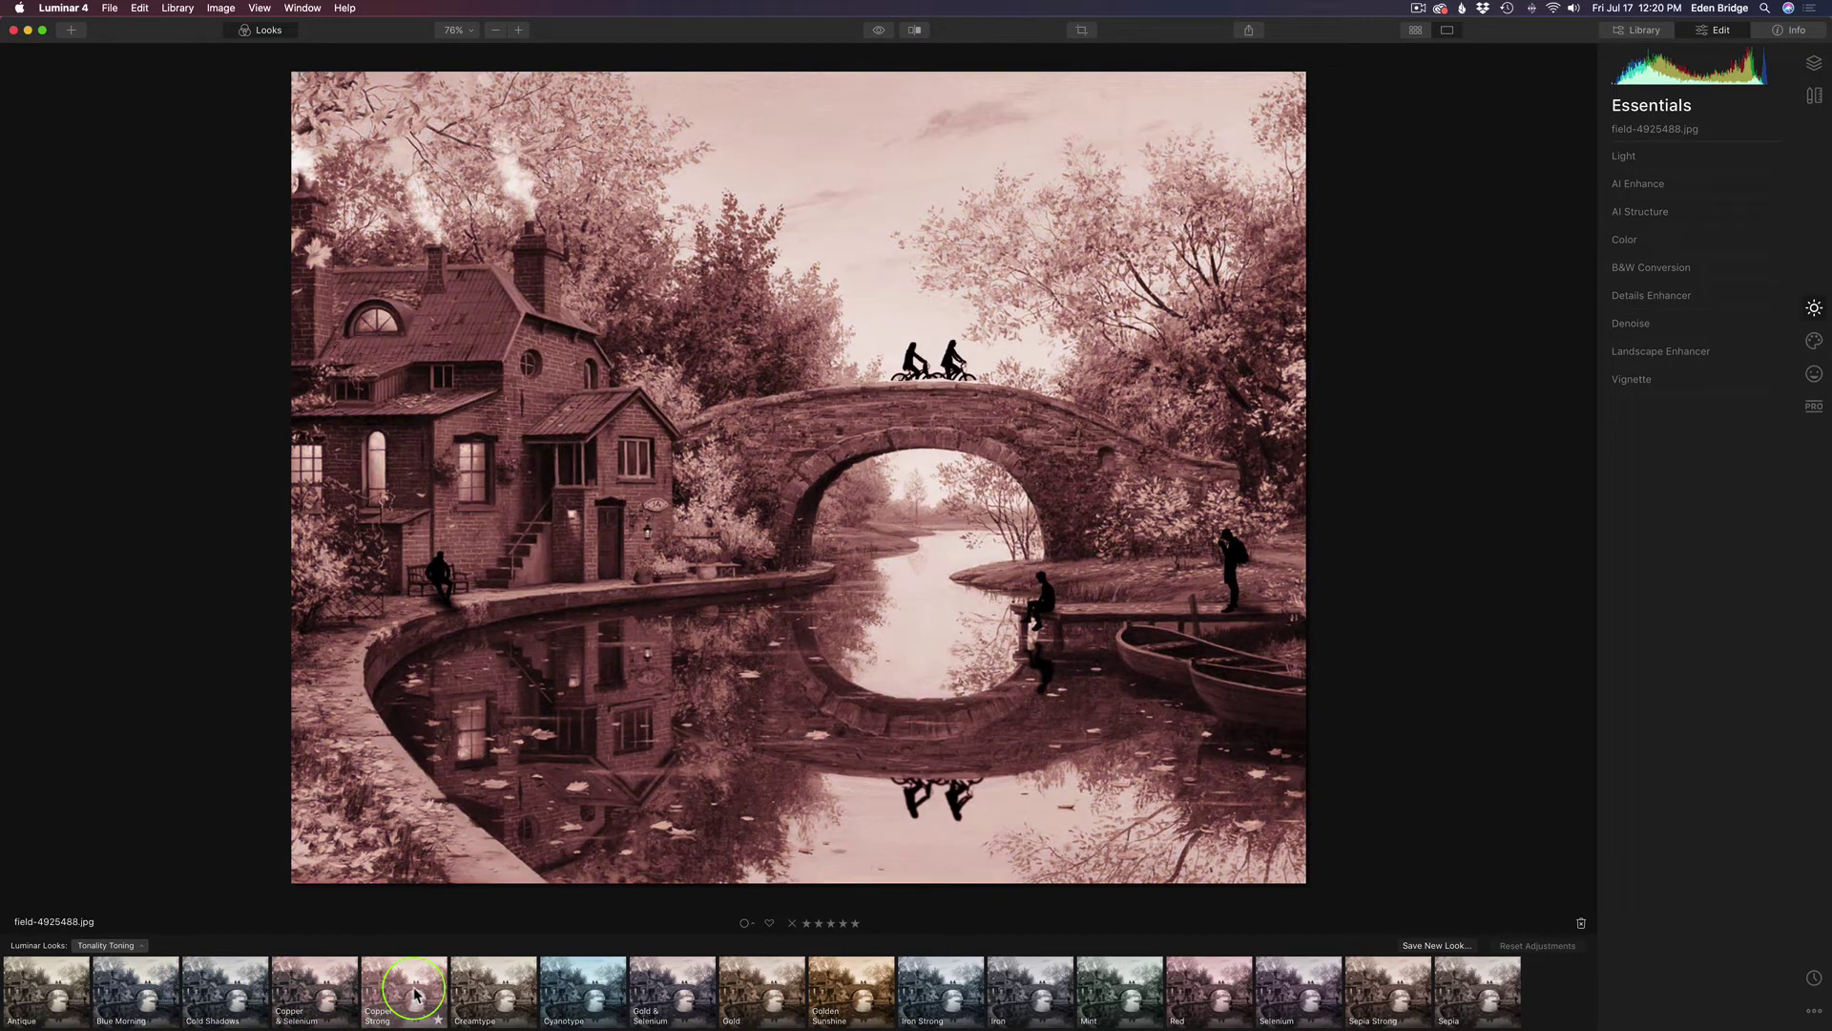
left_click(484, 987)
left_click(416, 989)
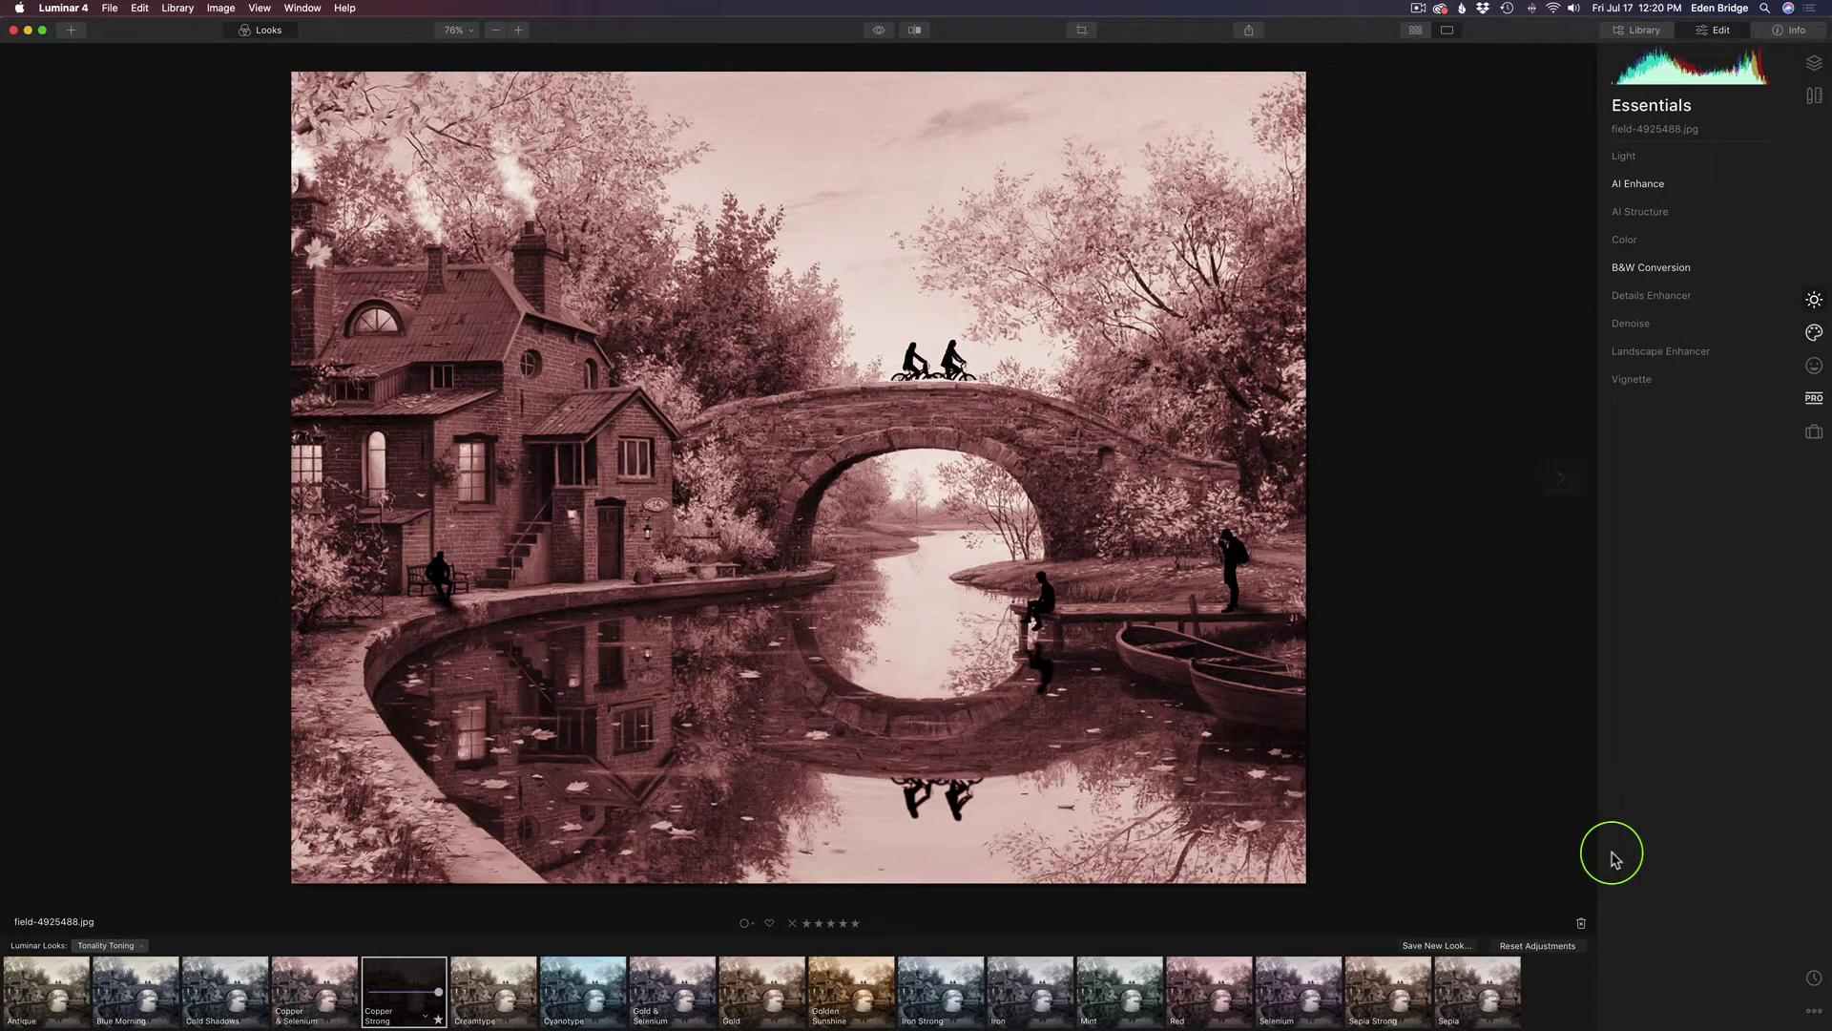
Reset adjustments to strip the Copper Strong toning from the canal photo.
left_click(1544, 946)
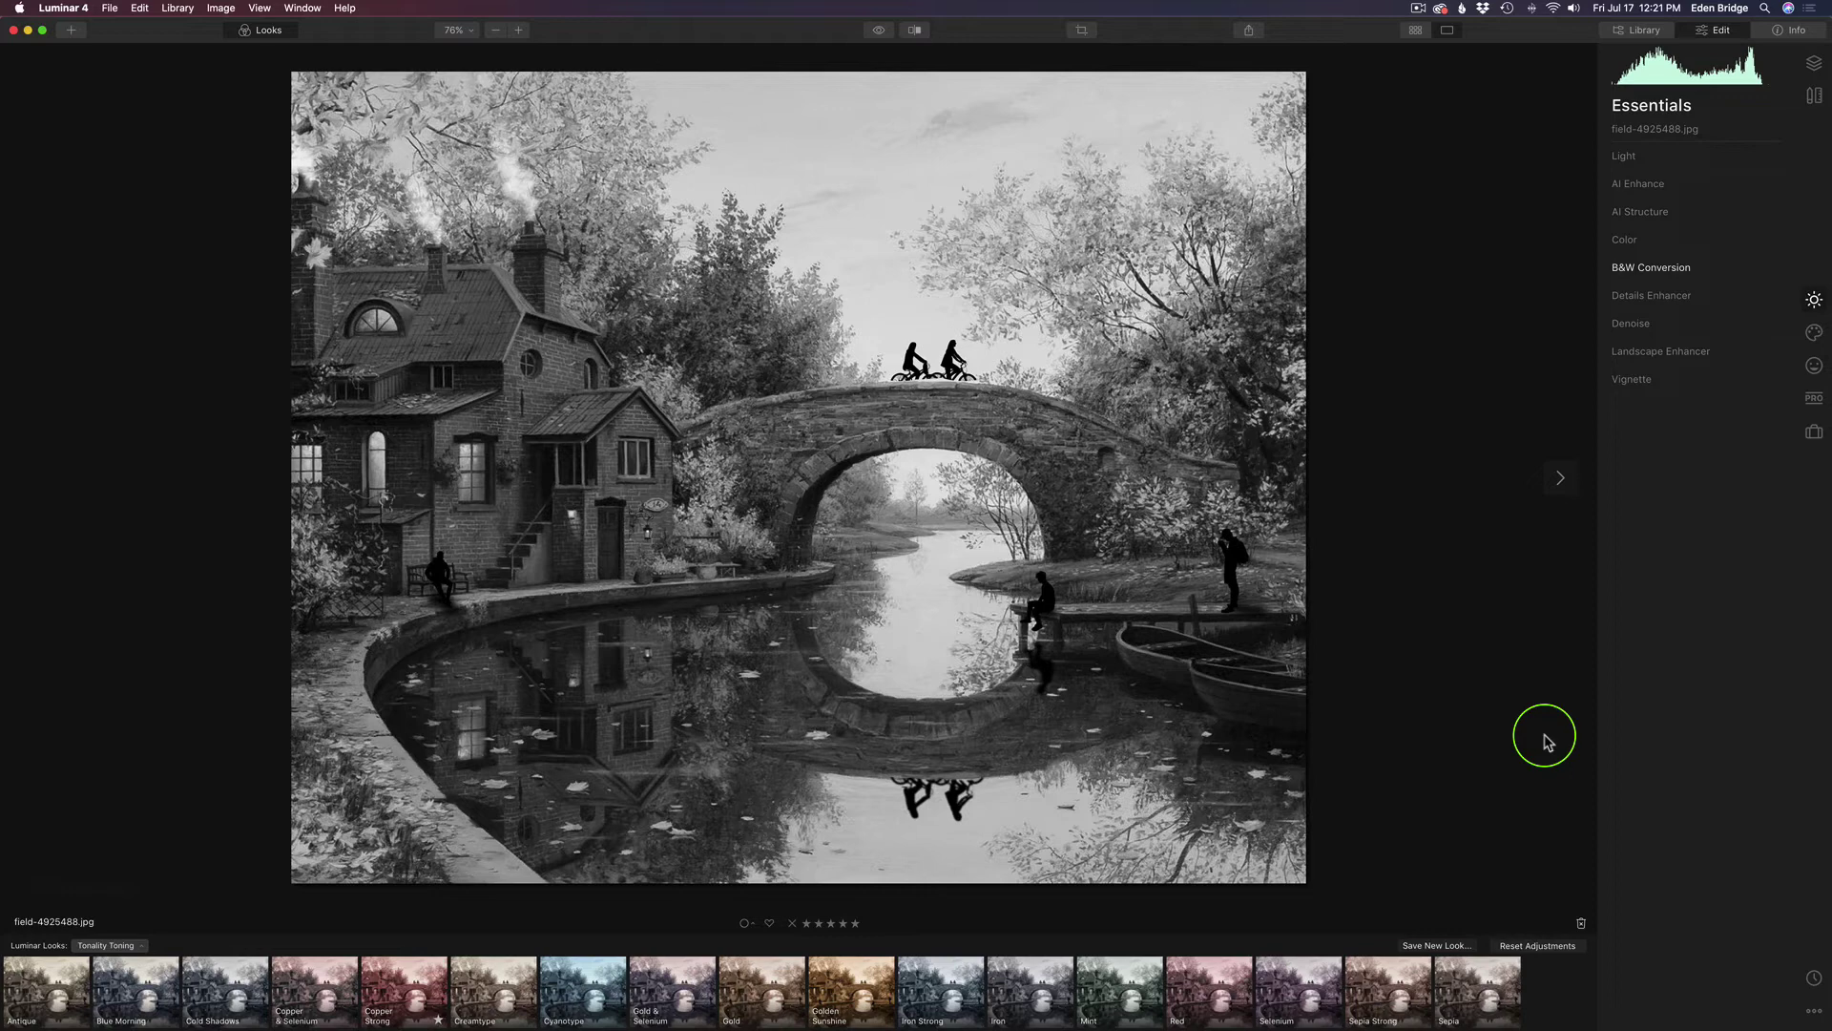
Revert the canal photo to Original via History, then try the Iron and Golden Sunshine looks.
left_click(1816, 978)
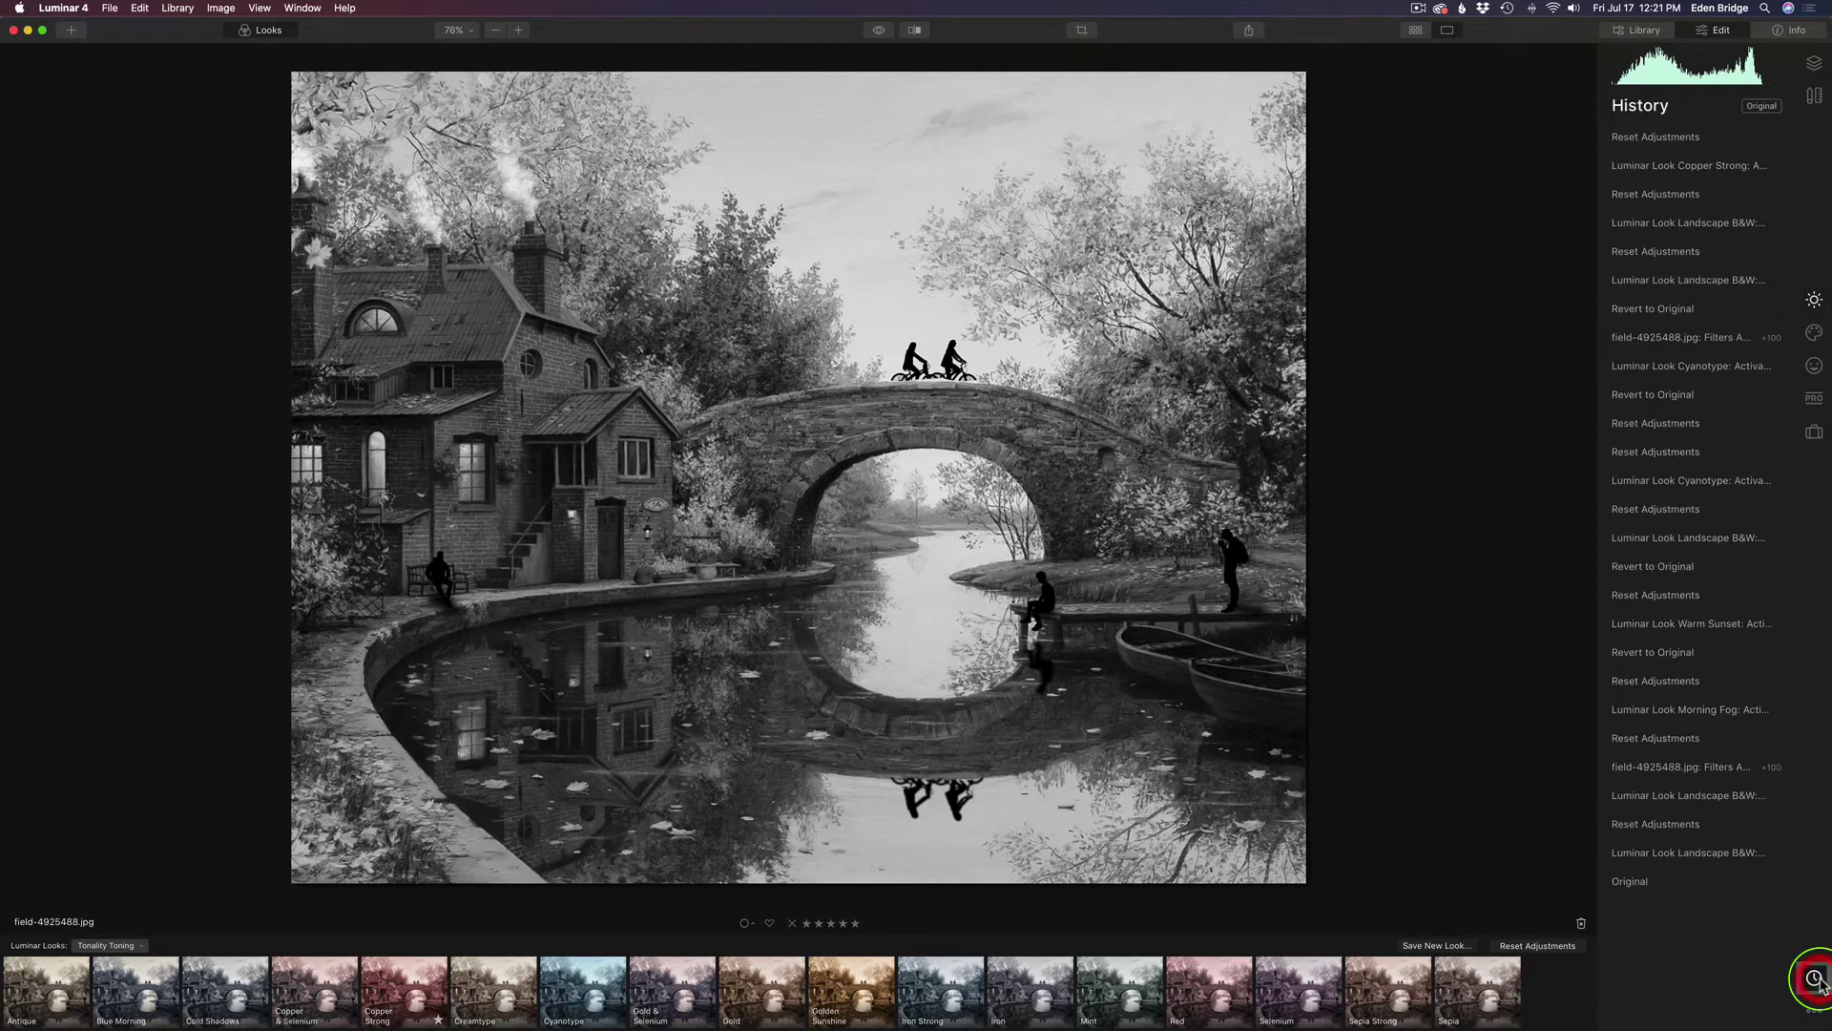
left_click(1659, 937)
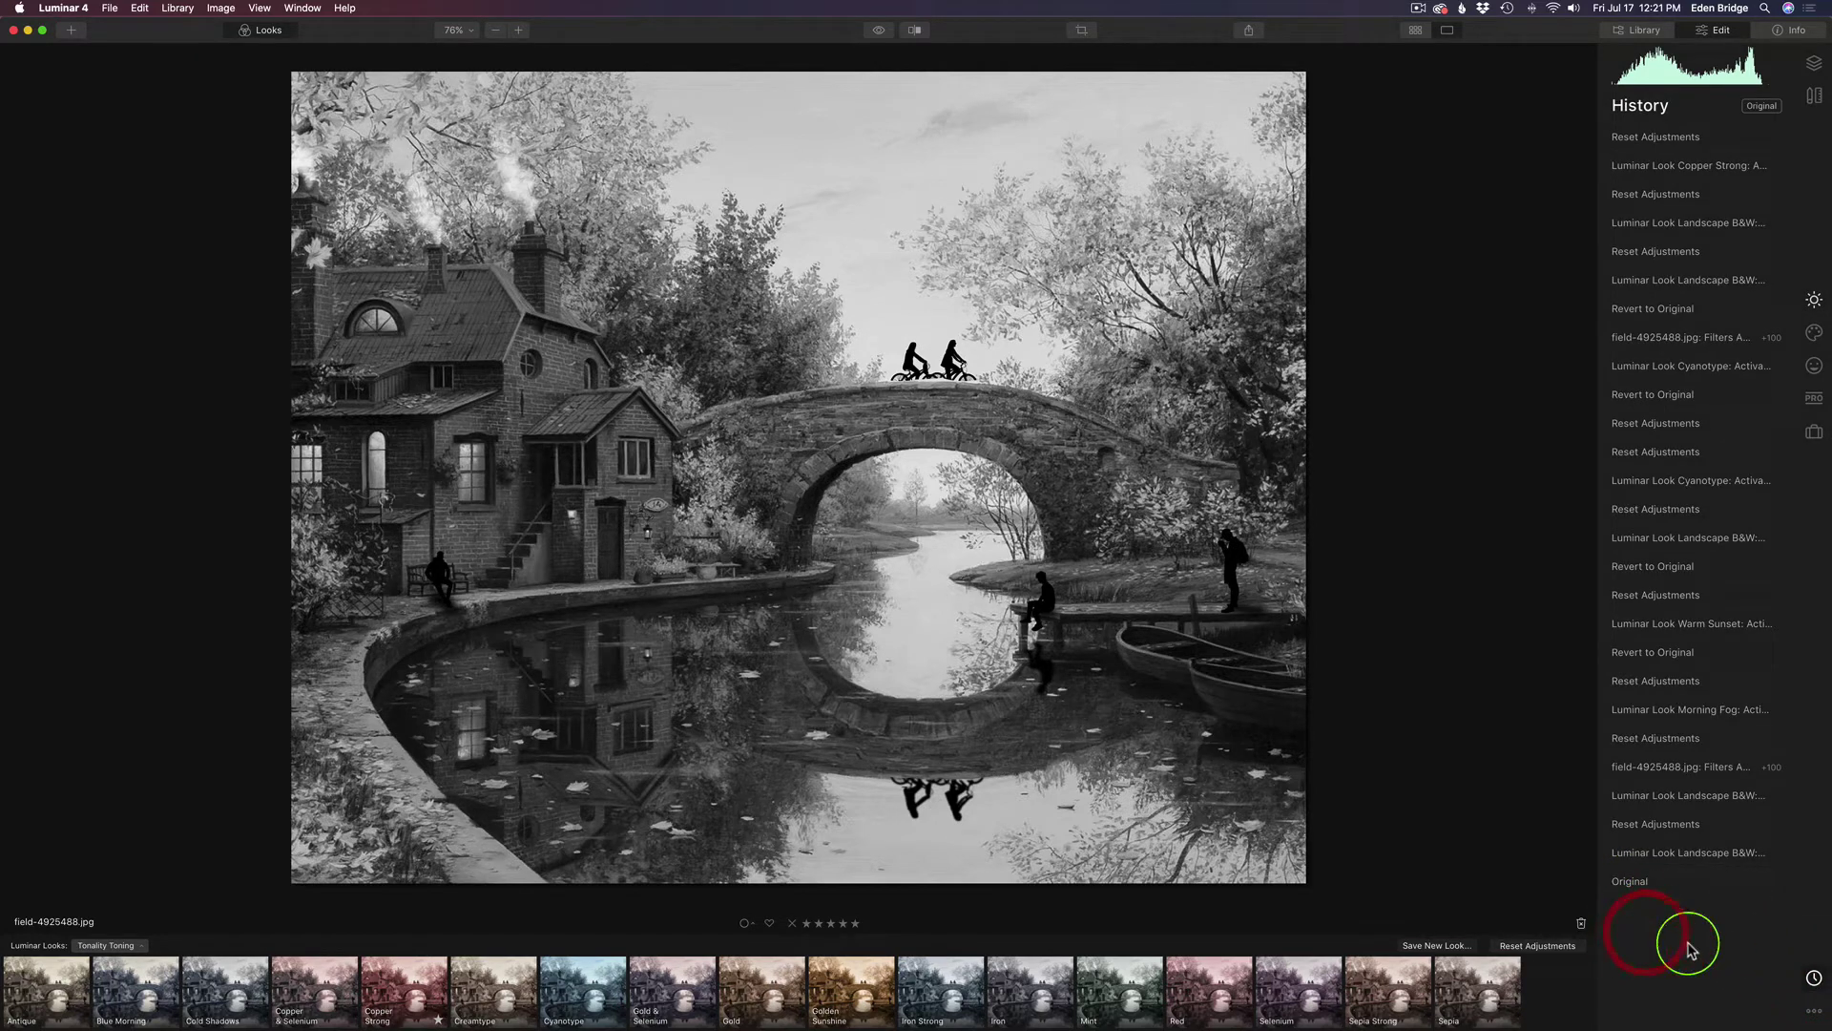
left_click(1813, 1012)
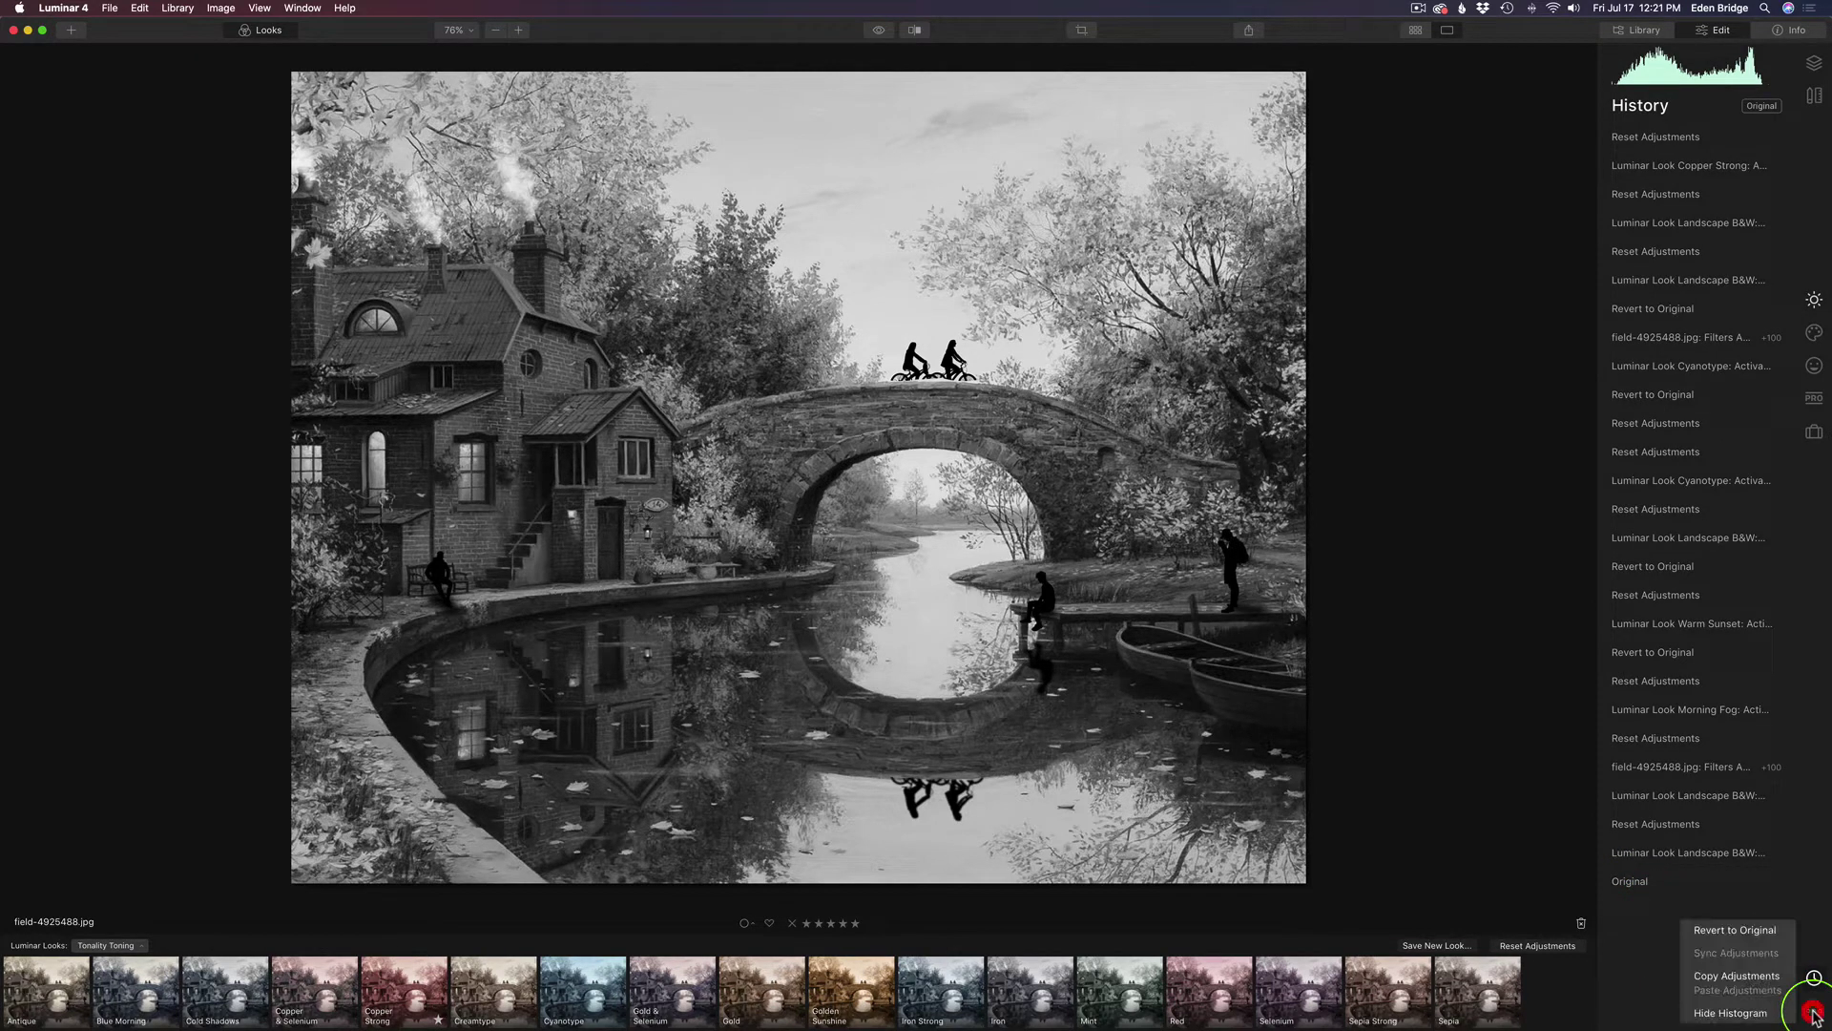
left_click(1752, 938)
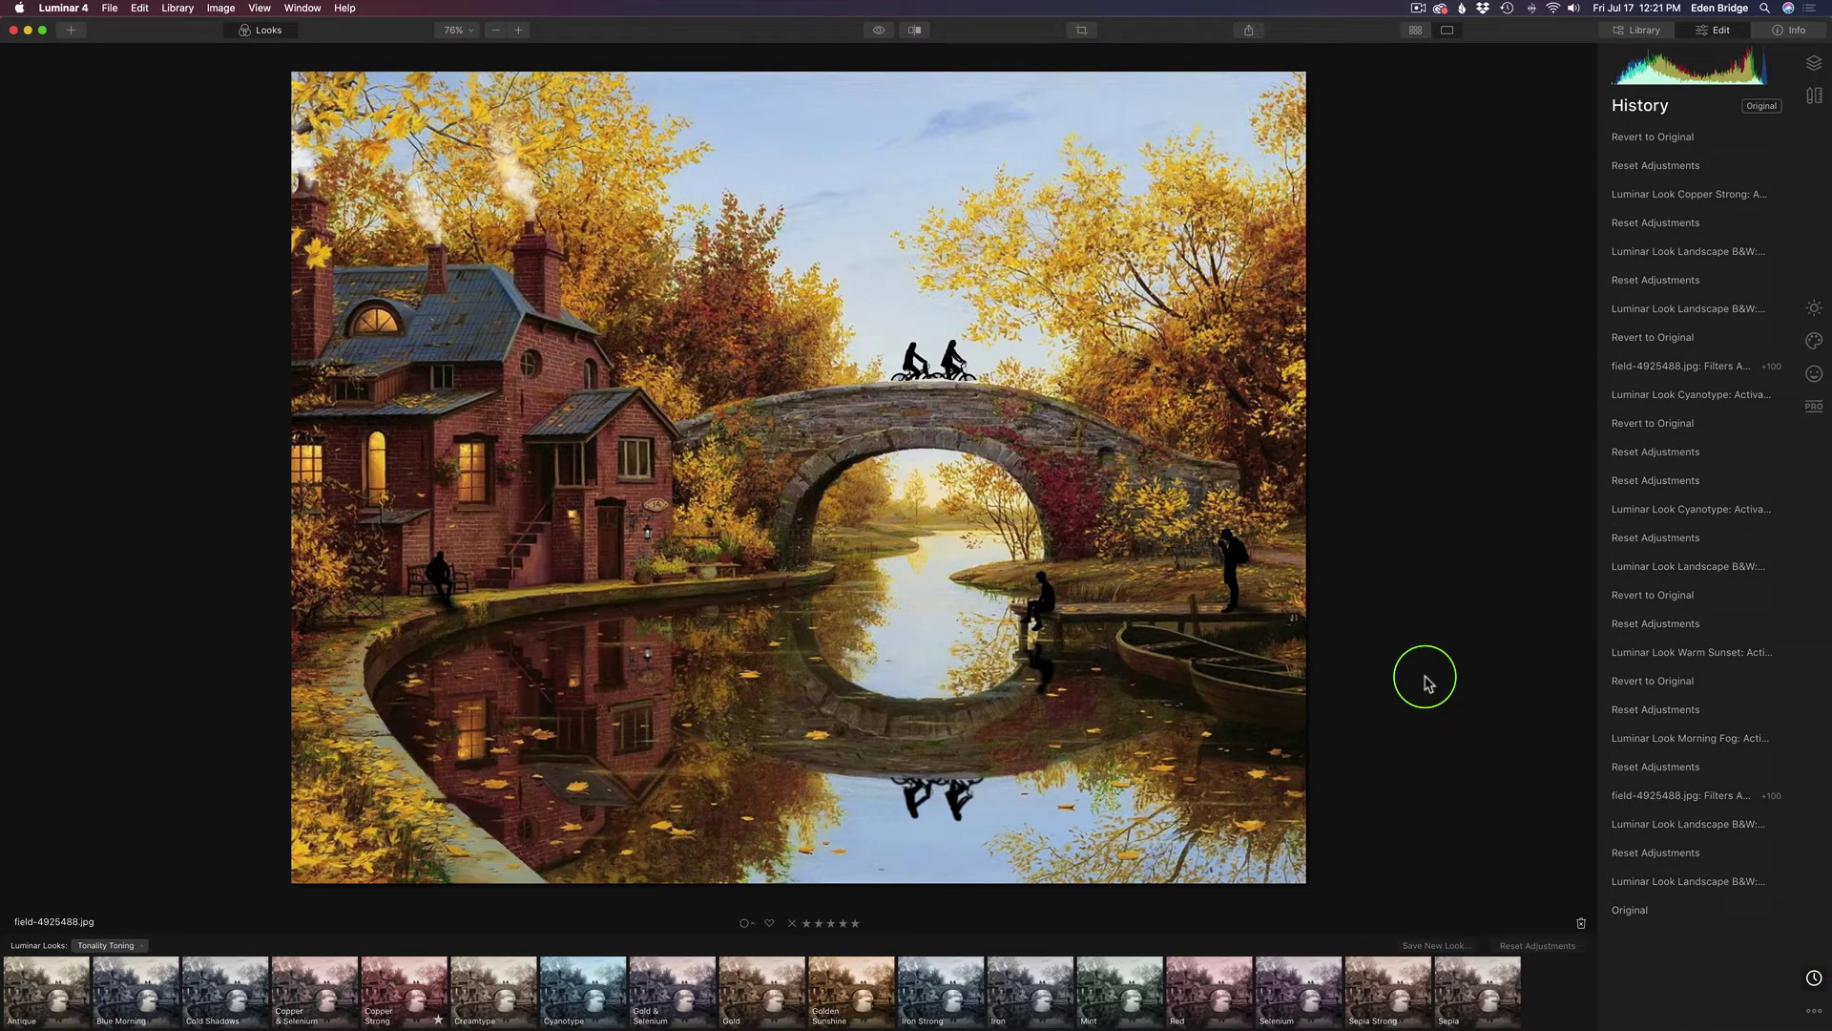
left_click(1041, 983)
left_click(859, 978)
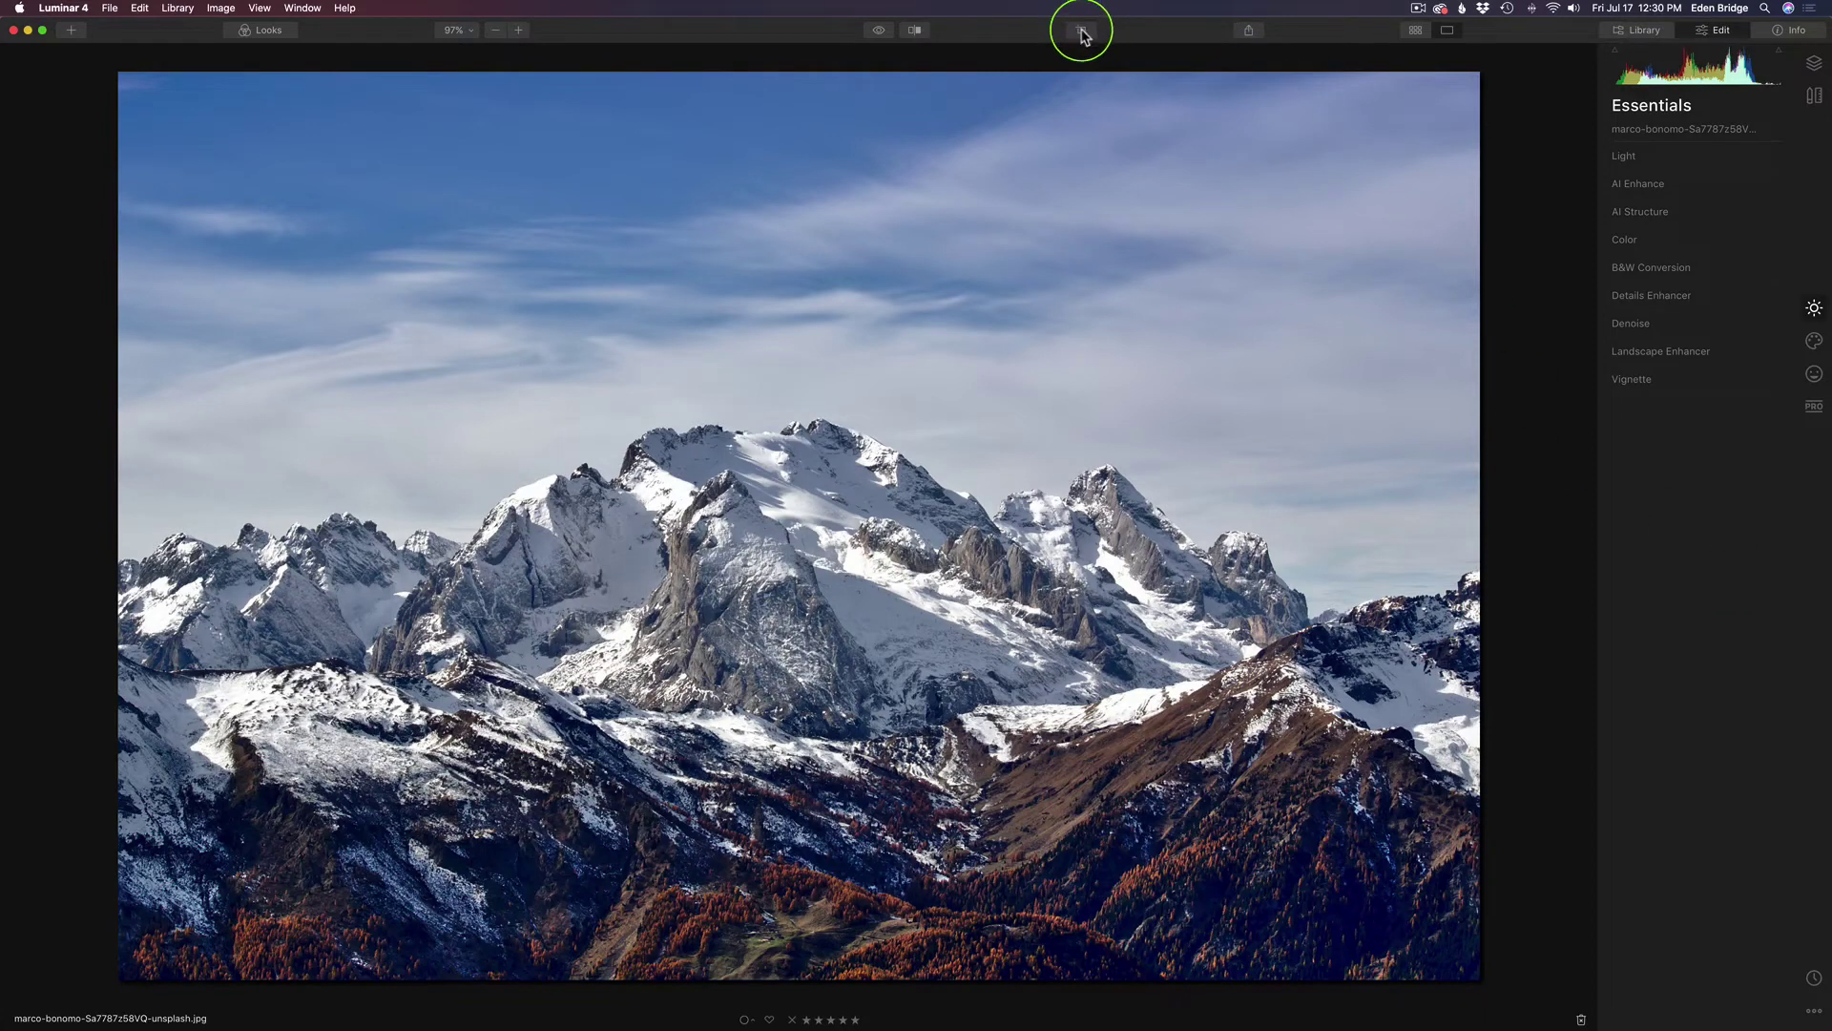
Open Canvas Crop & Rotate and flip the photo horizontally and vertically, then back again.
left_click(1814, 97)
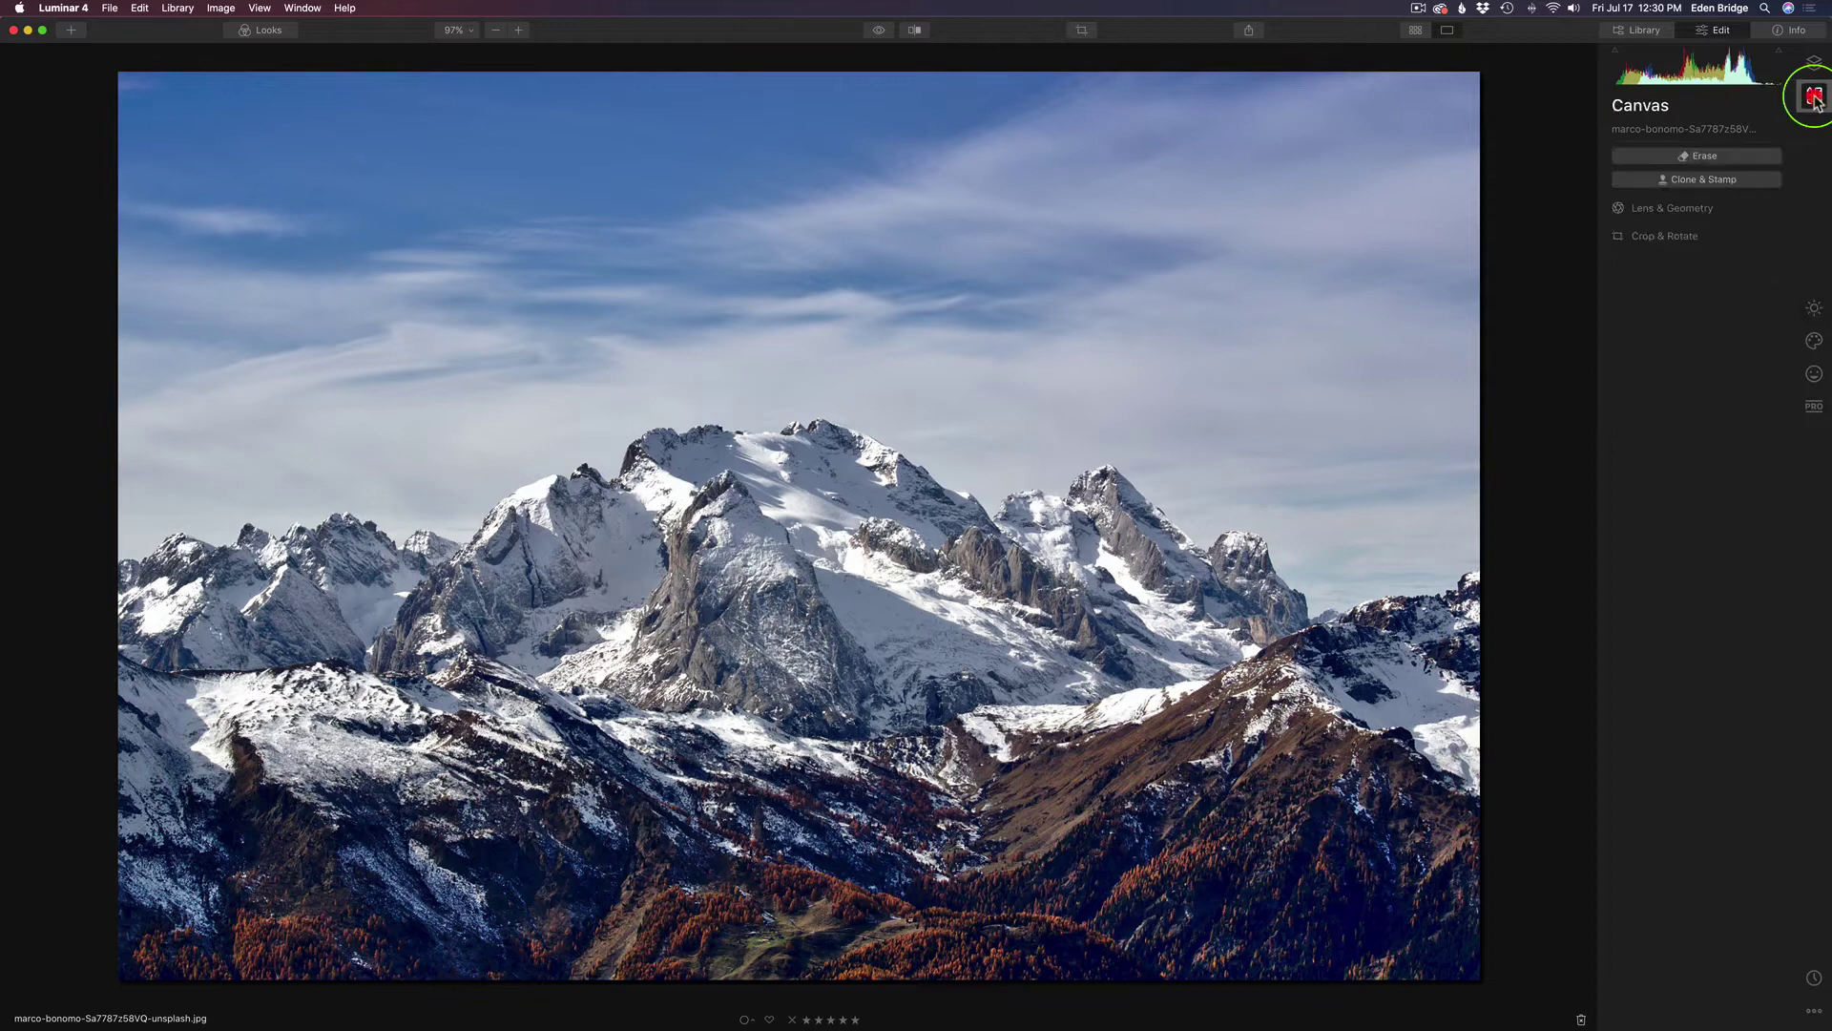
left_click(1775, 235)
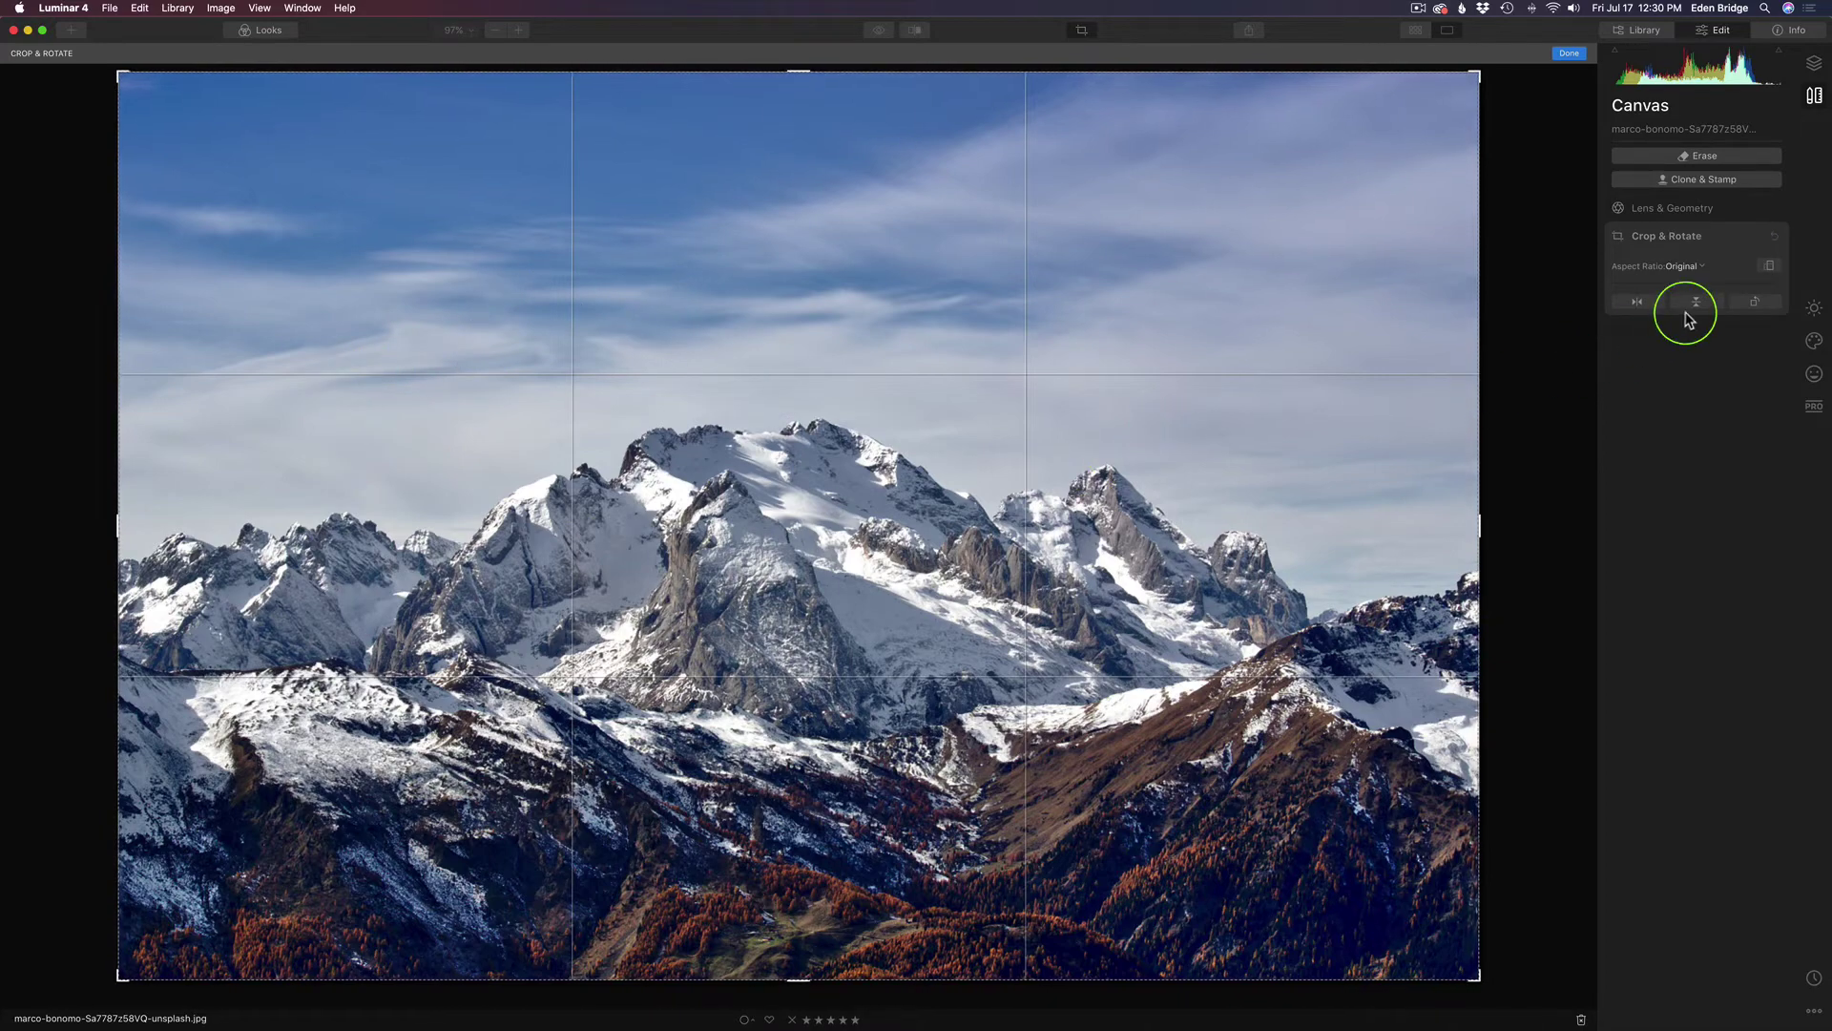
left_click(1637, 303)
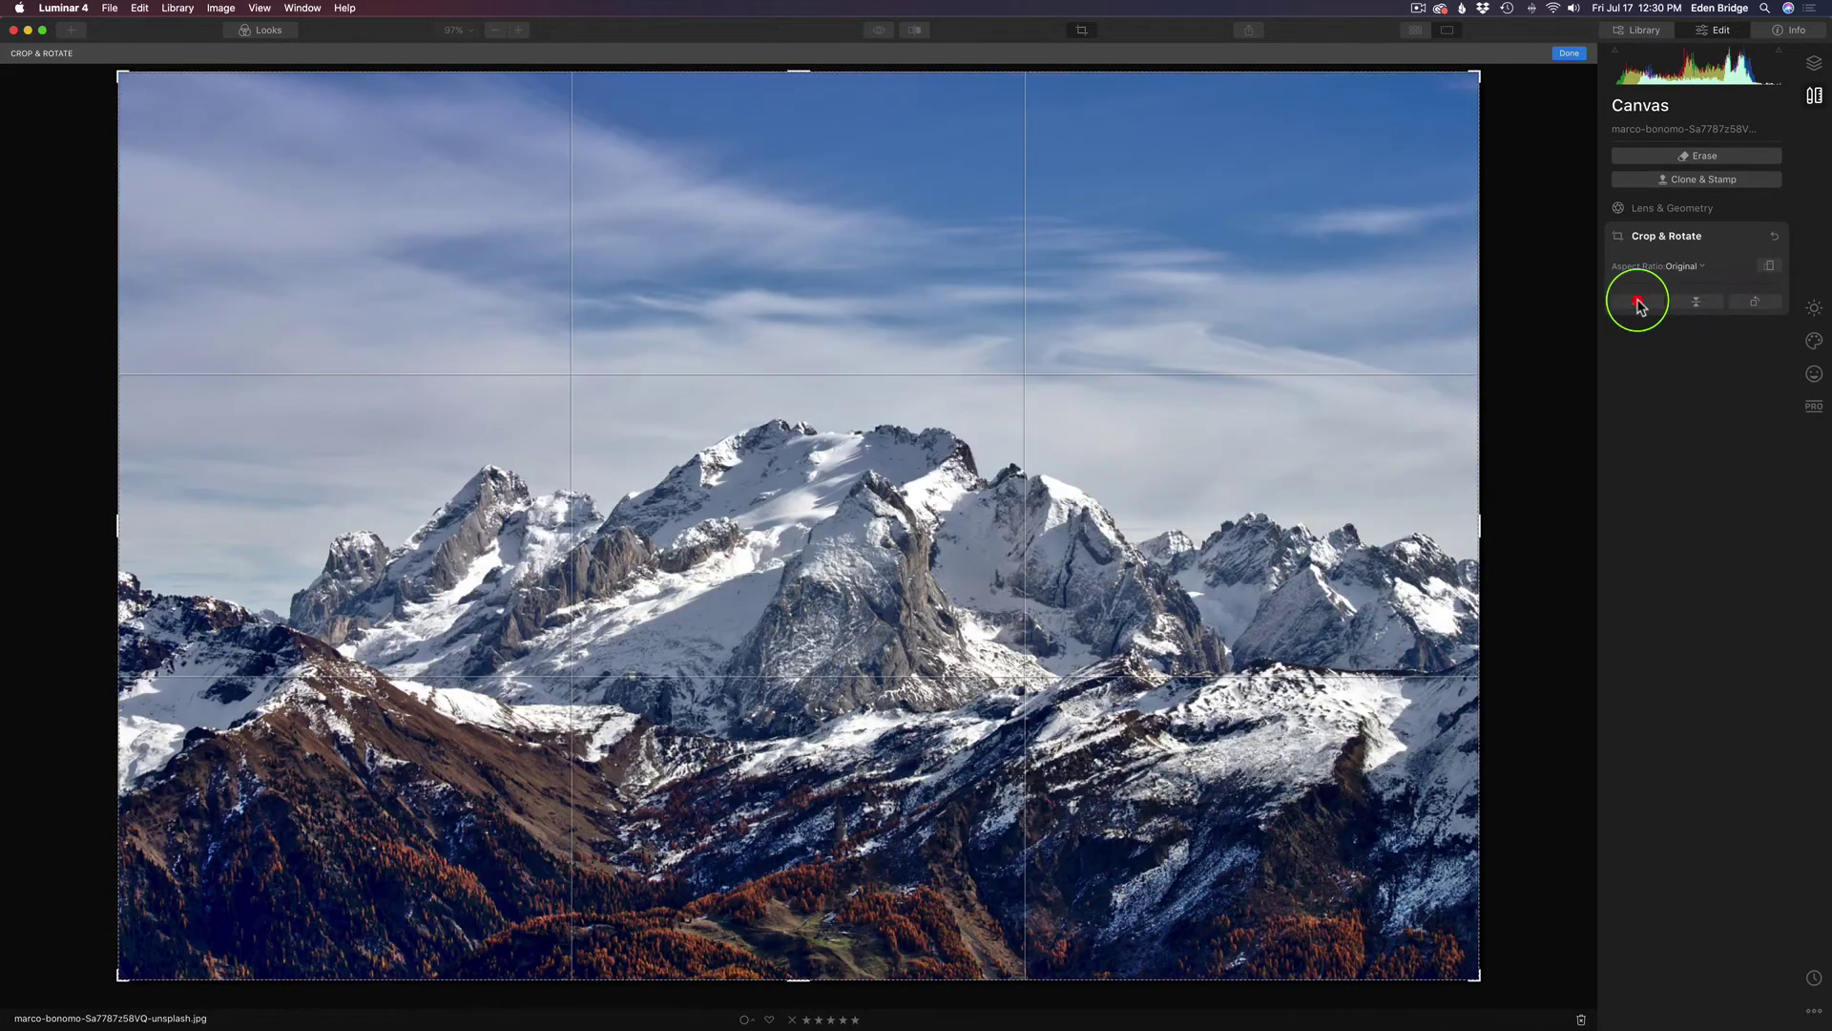
left_click(1637, 302)
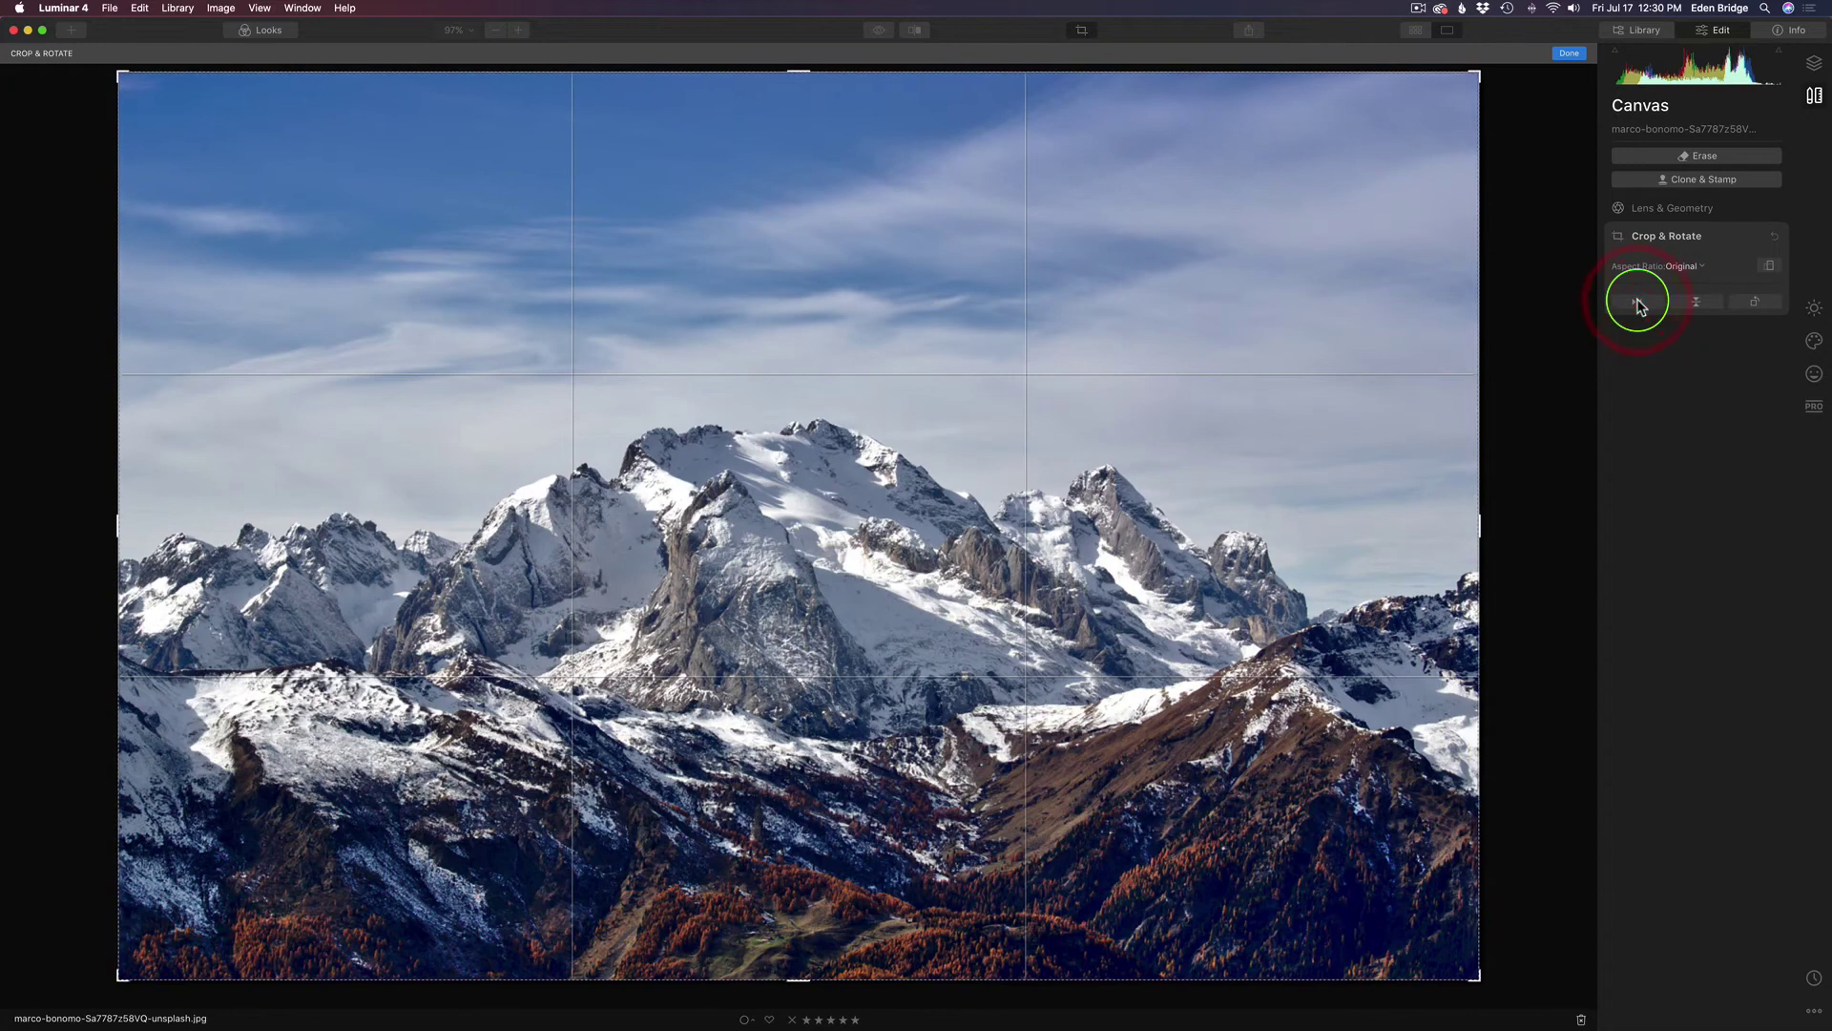
left_click(1700, 305)
left_click(1699, 306)
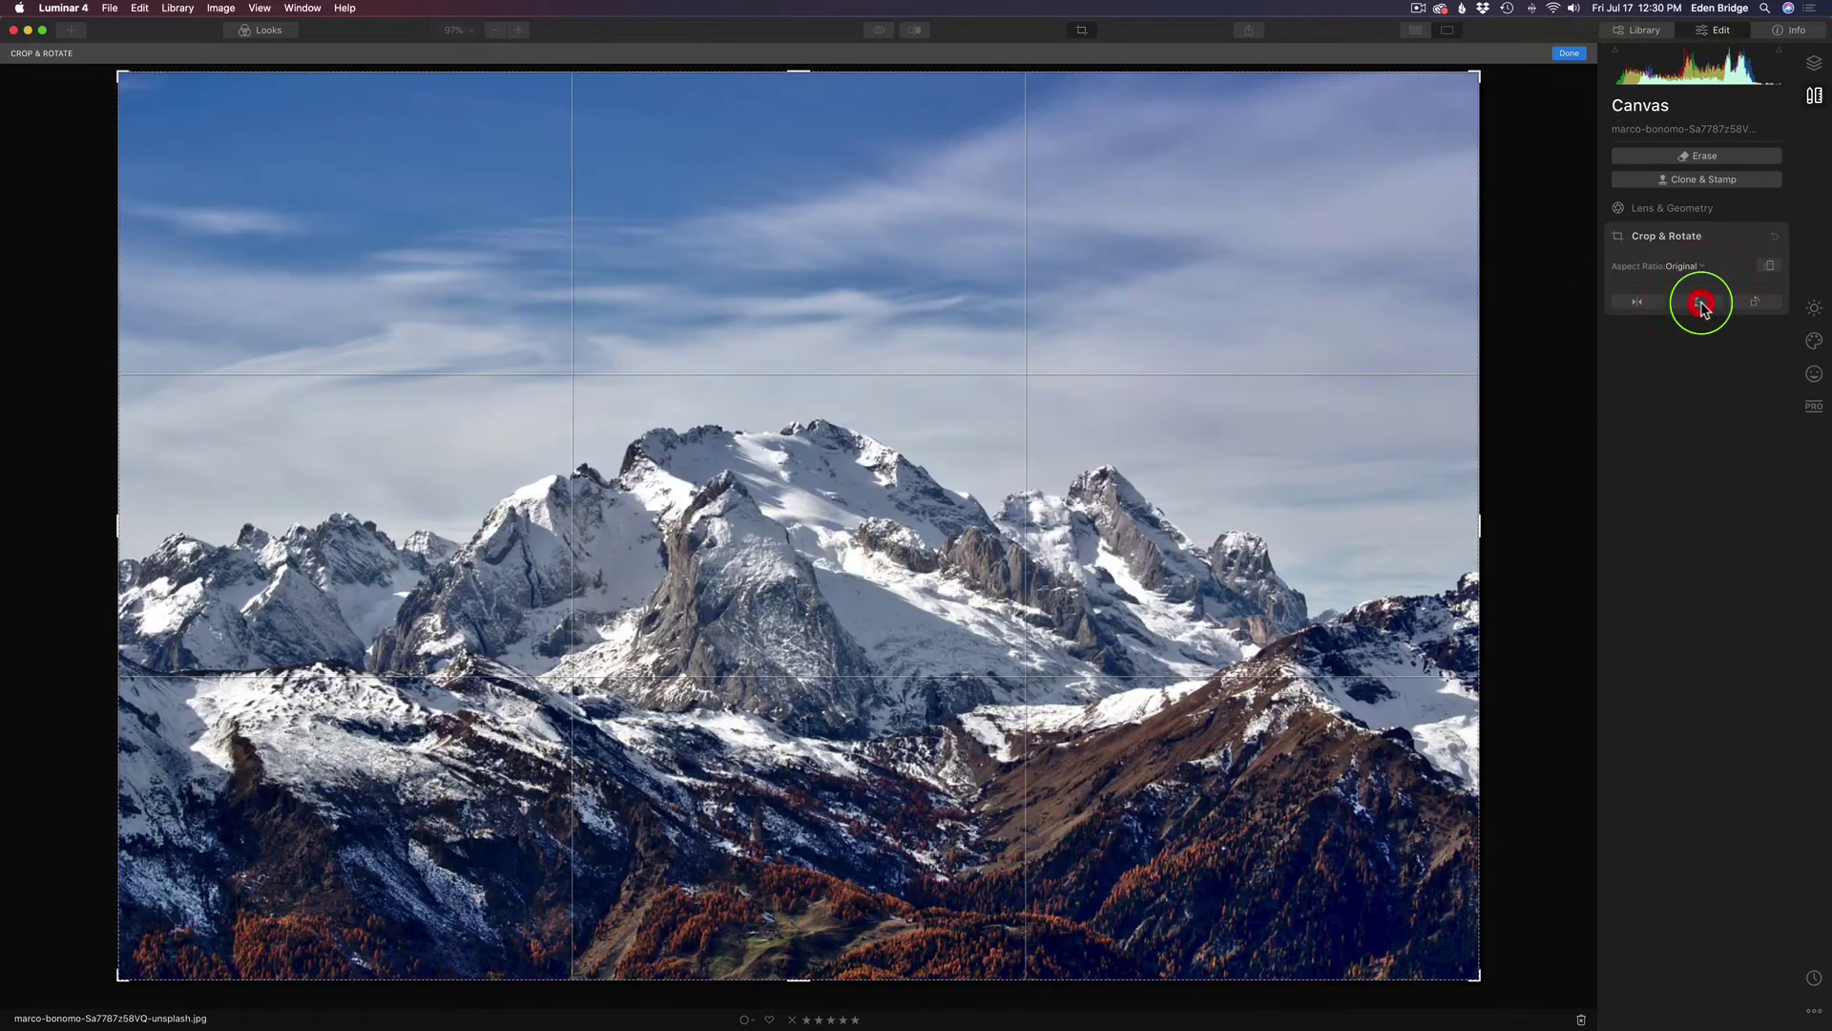
Rotate the photo in 90° steps twice around, ending back in upright landscape.
left_click(1766, 308)
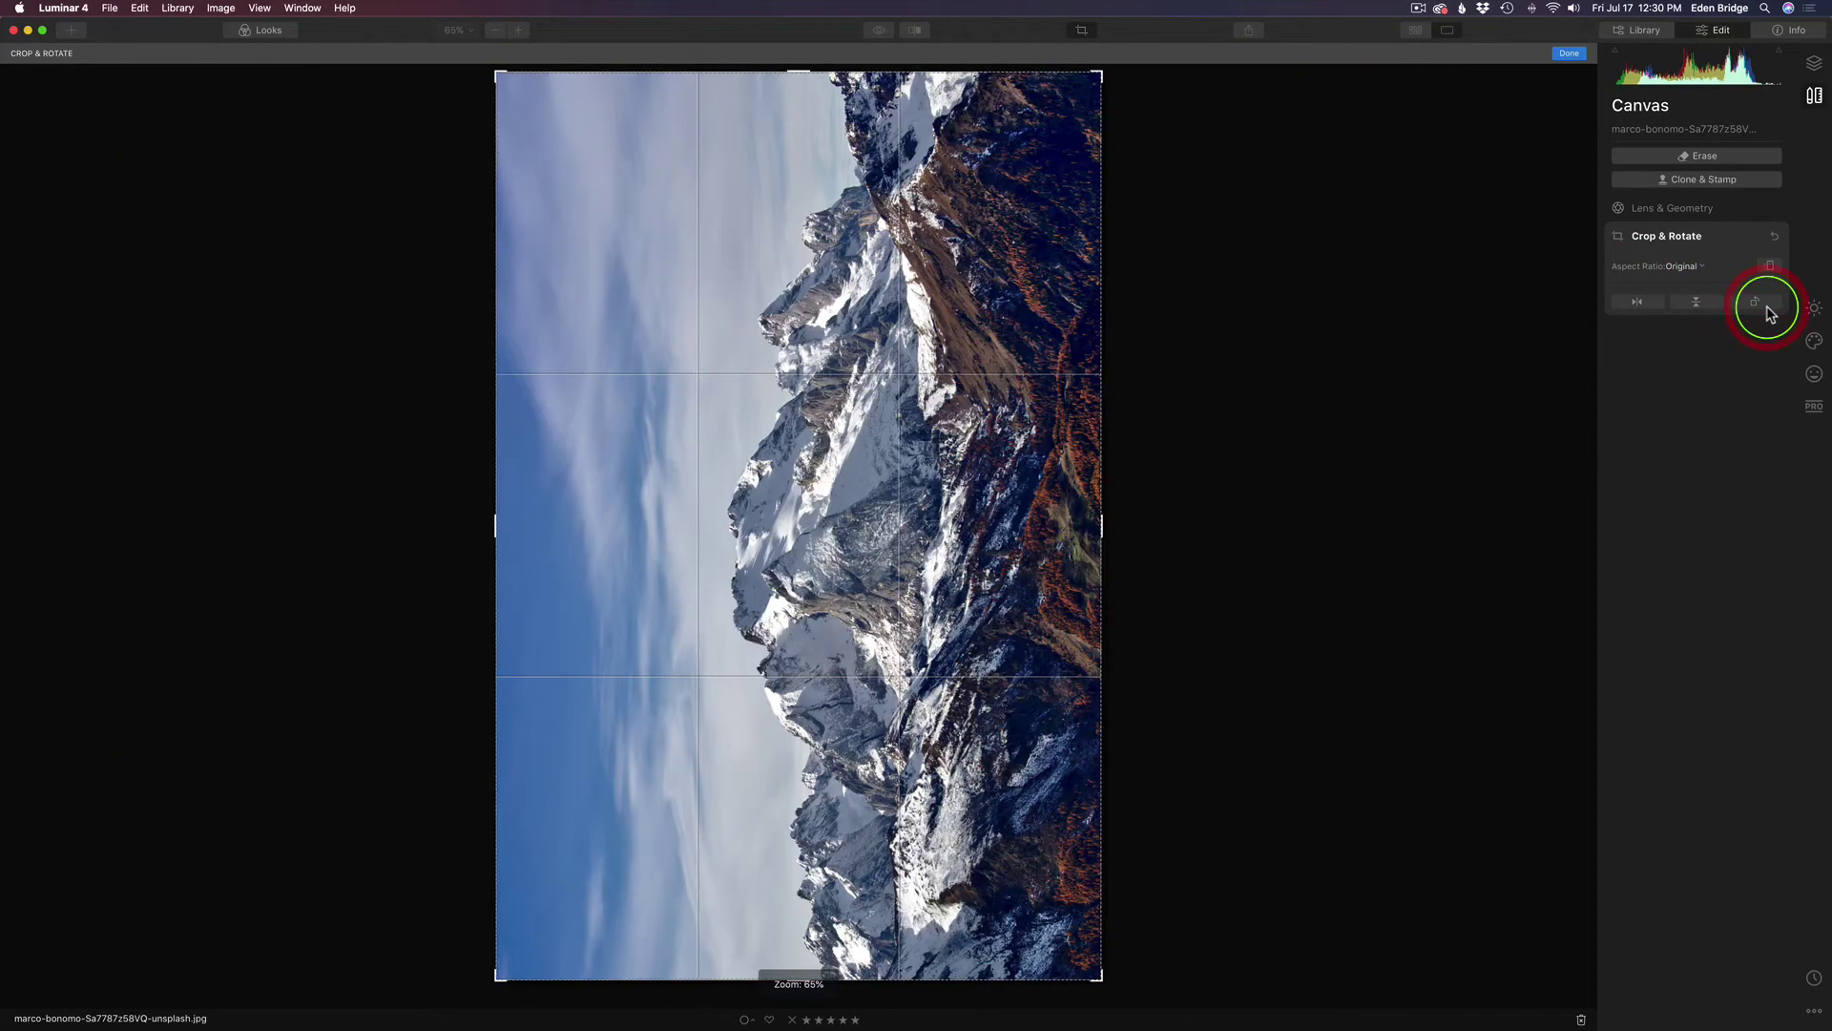
left_click(1768, 311)
left_click(1767, 312)
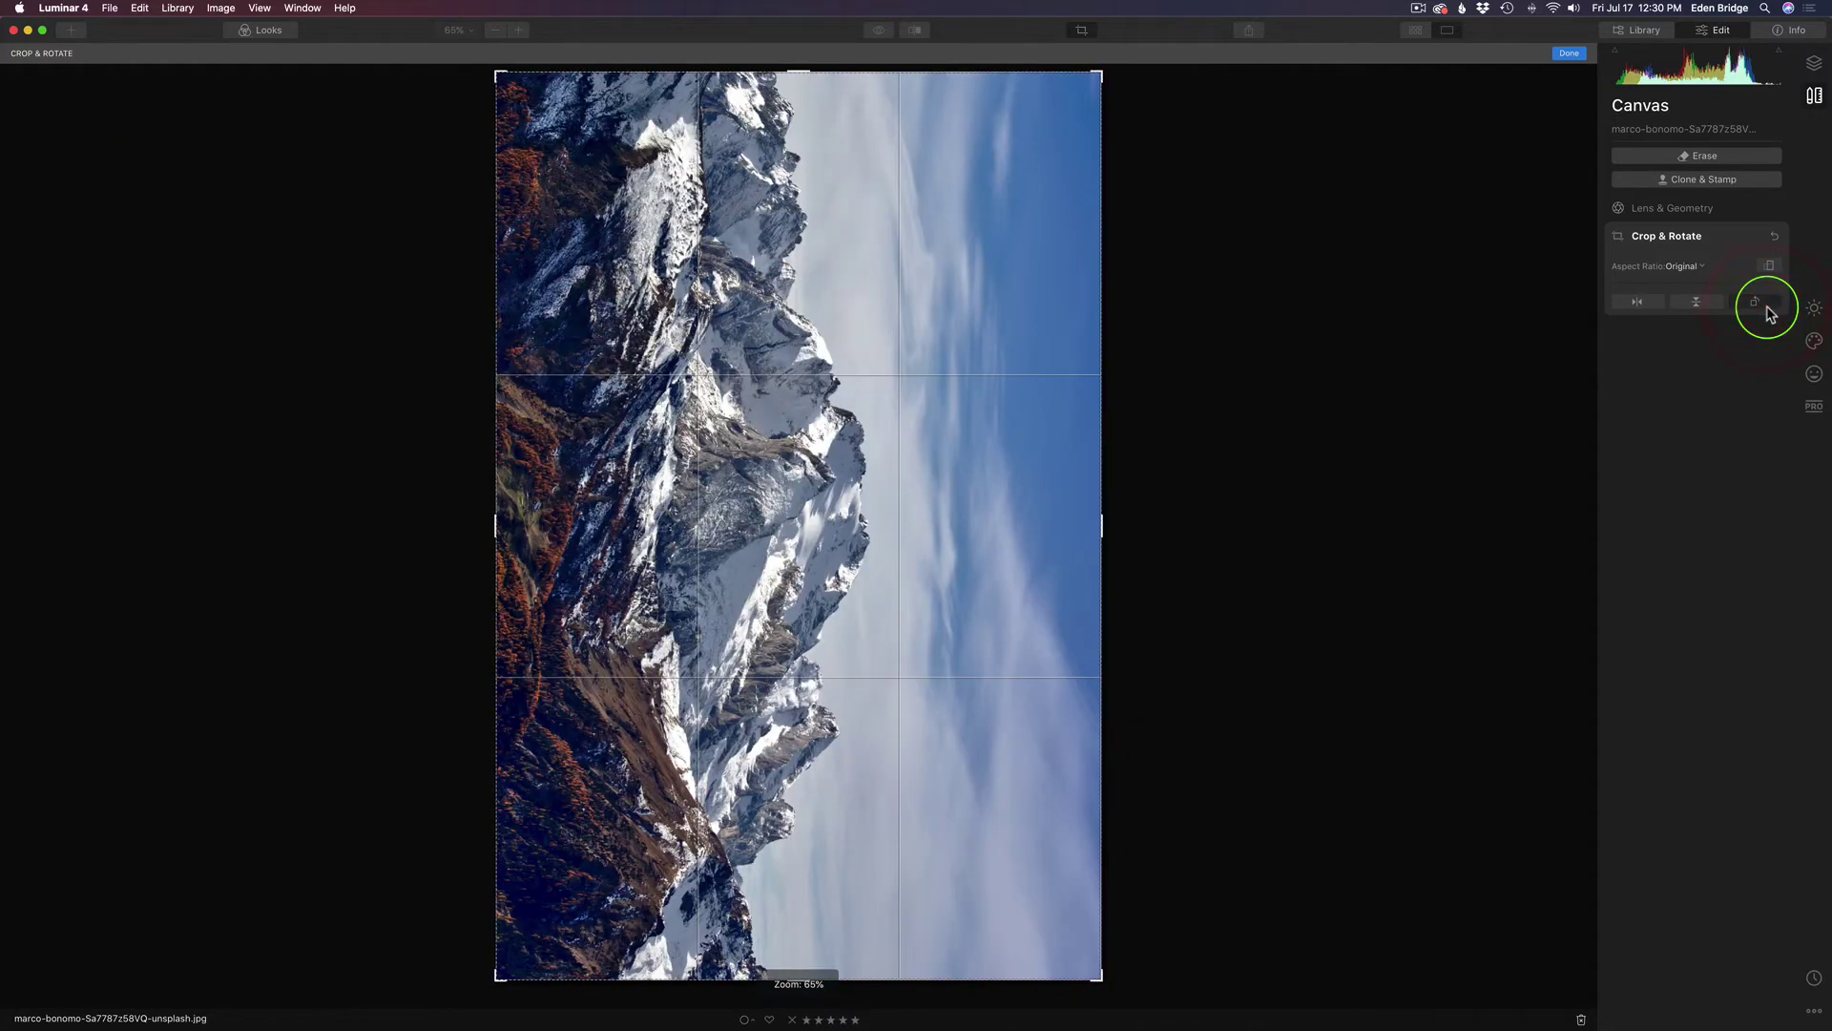
left_click(1768, 311)
left_click(1767, 311)
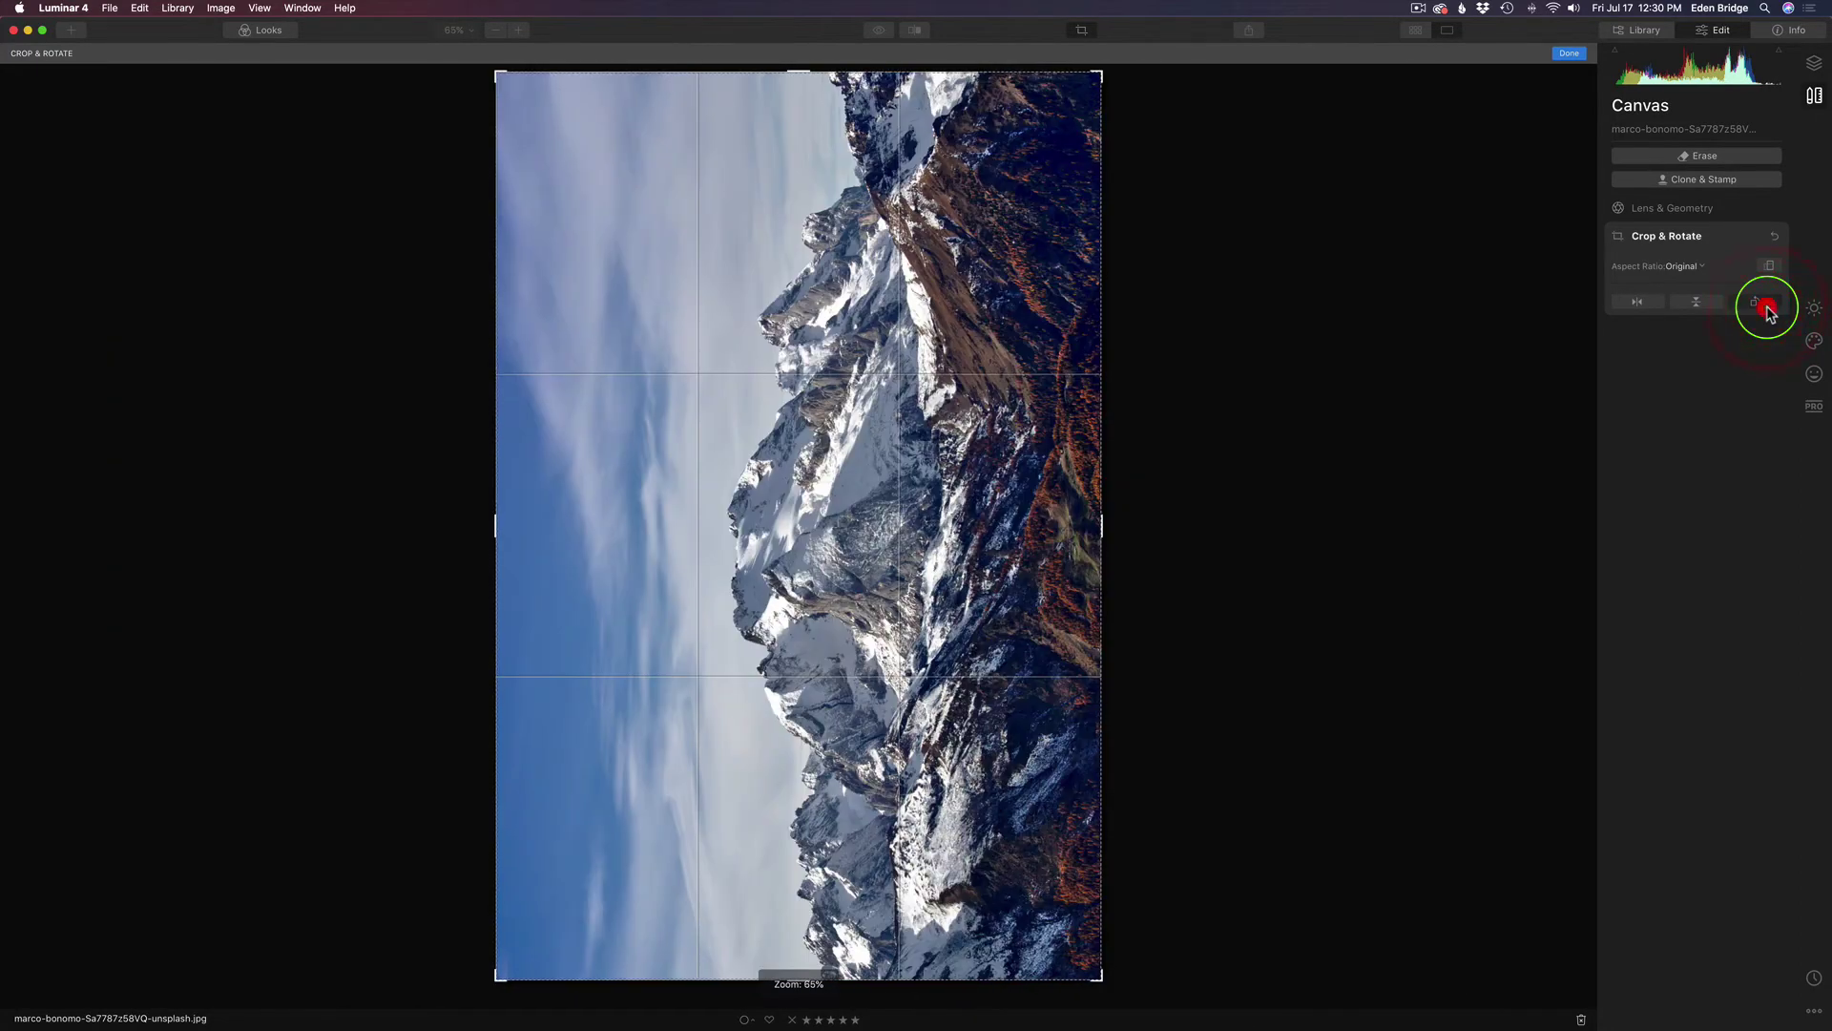
left_click(1768, 311)
left_click(1767, 312)
left_click(1767, 311)
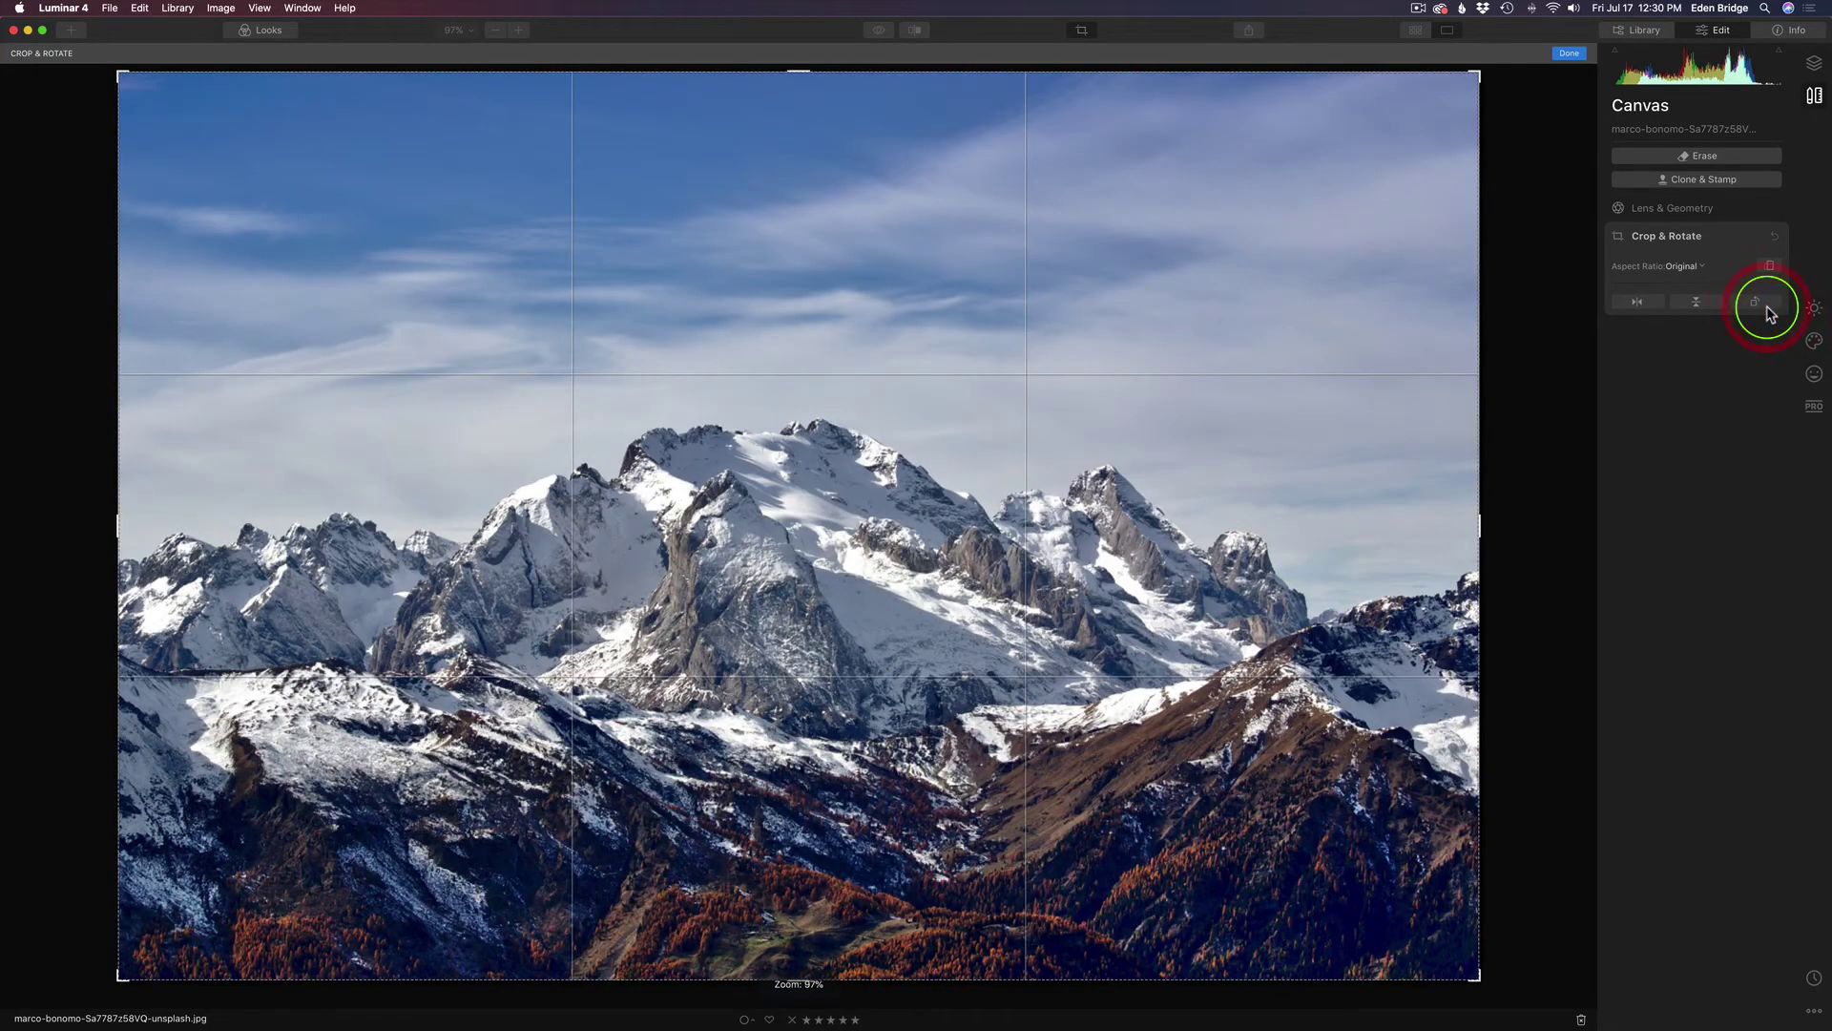
Try a 1:1 crop, switch to 4:5, lower the top edge to trim sky, and apply.
left_click(1695, 270)
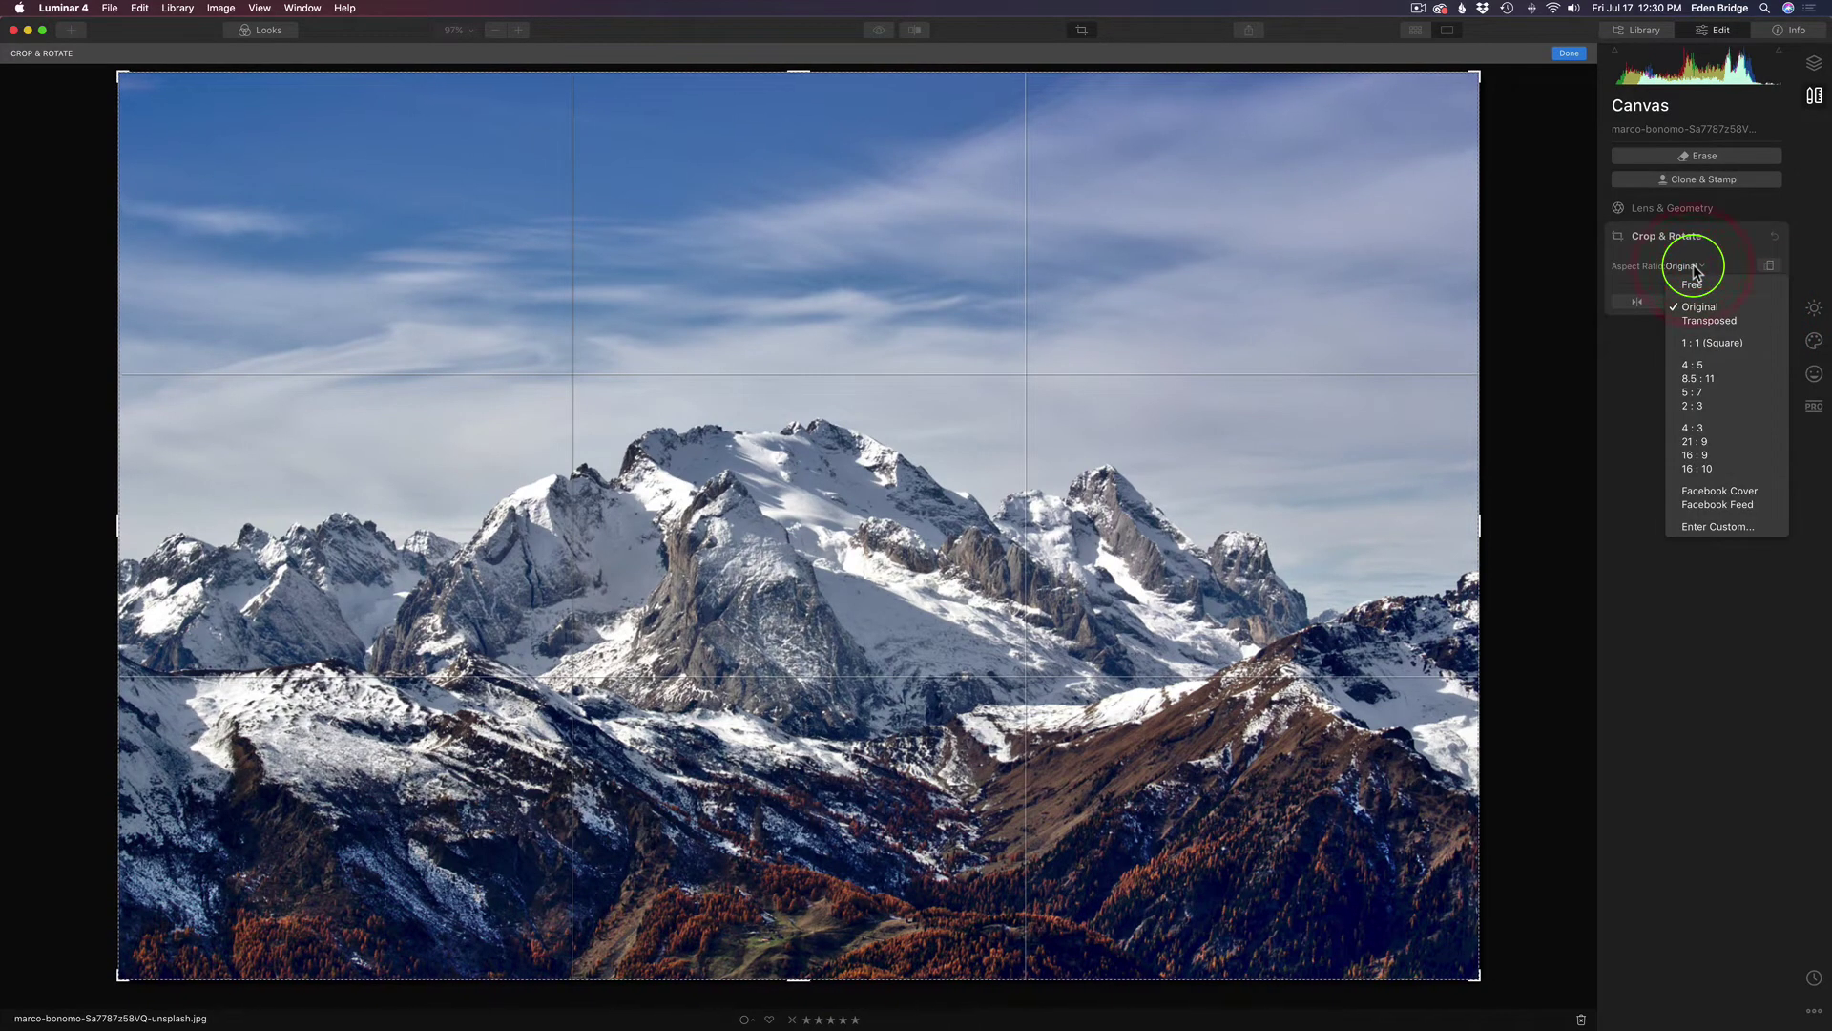
left_click(1708, 345)
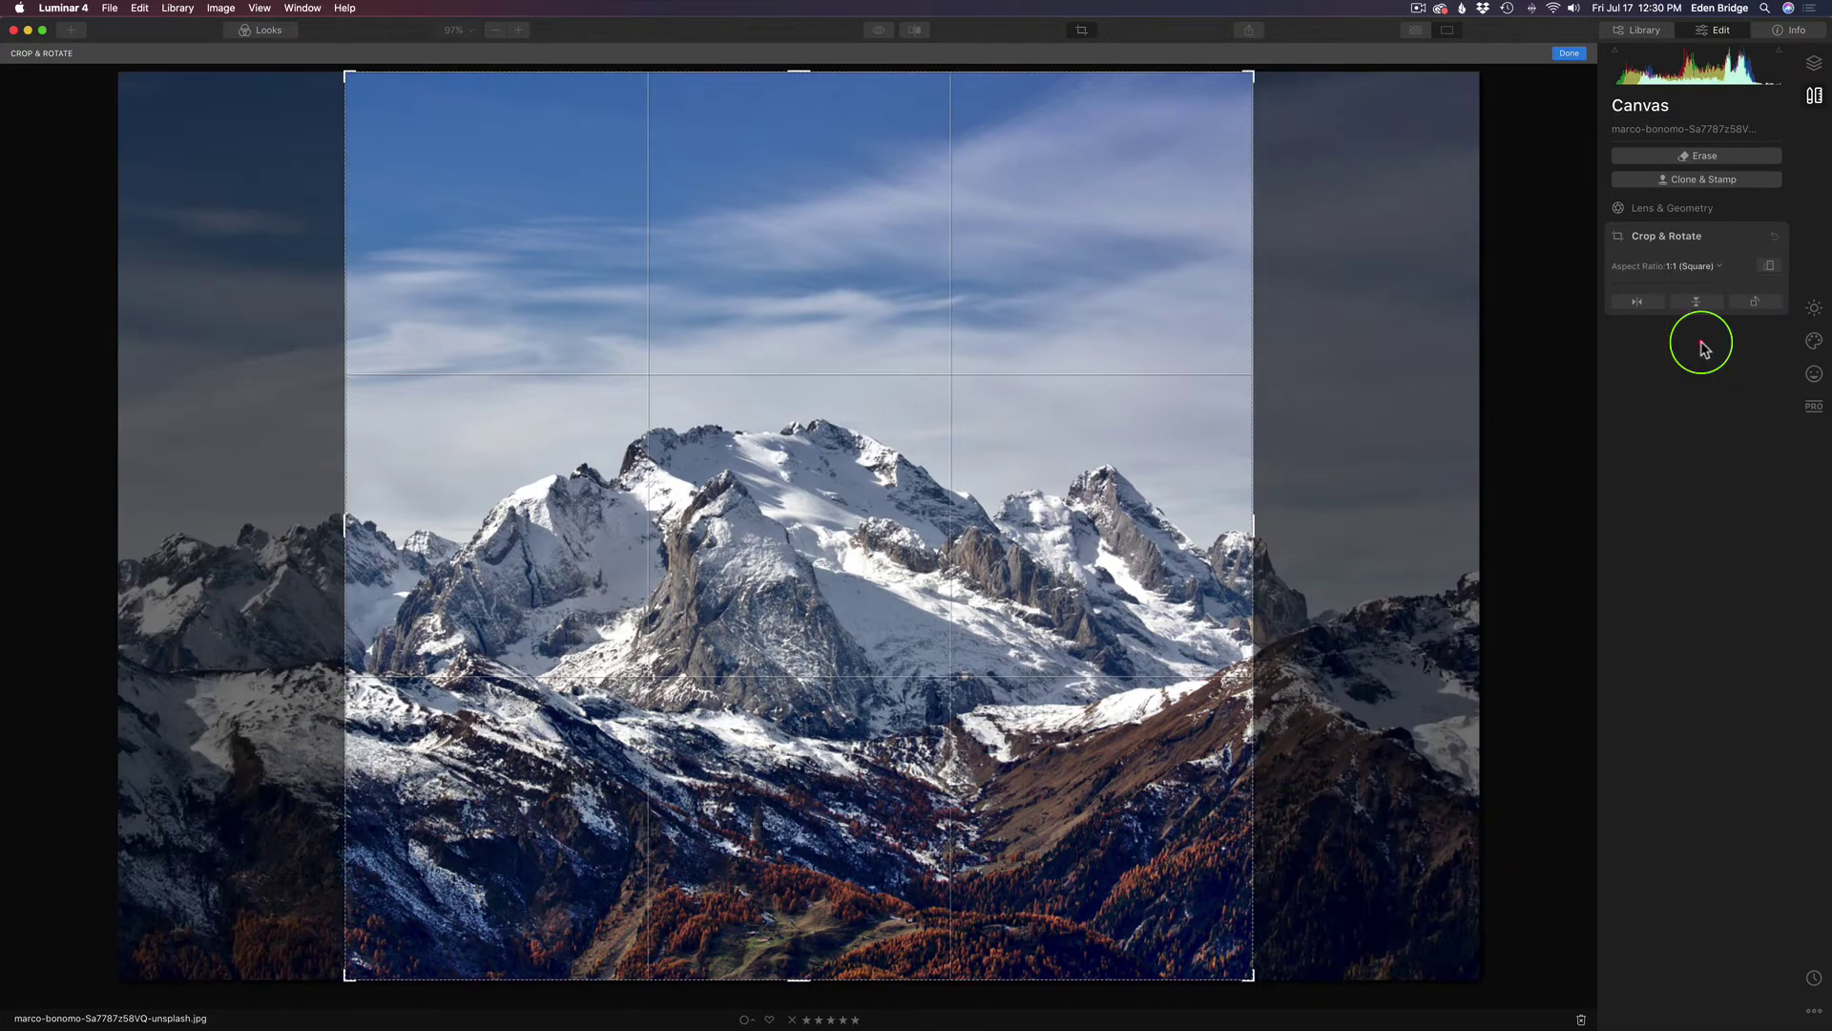
left_click(1718, 266)
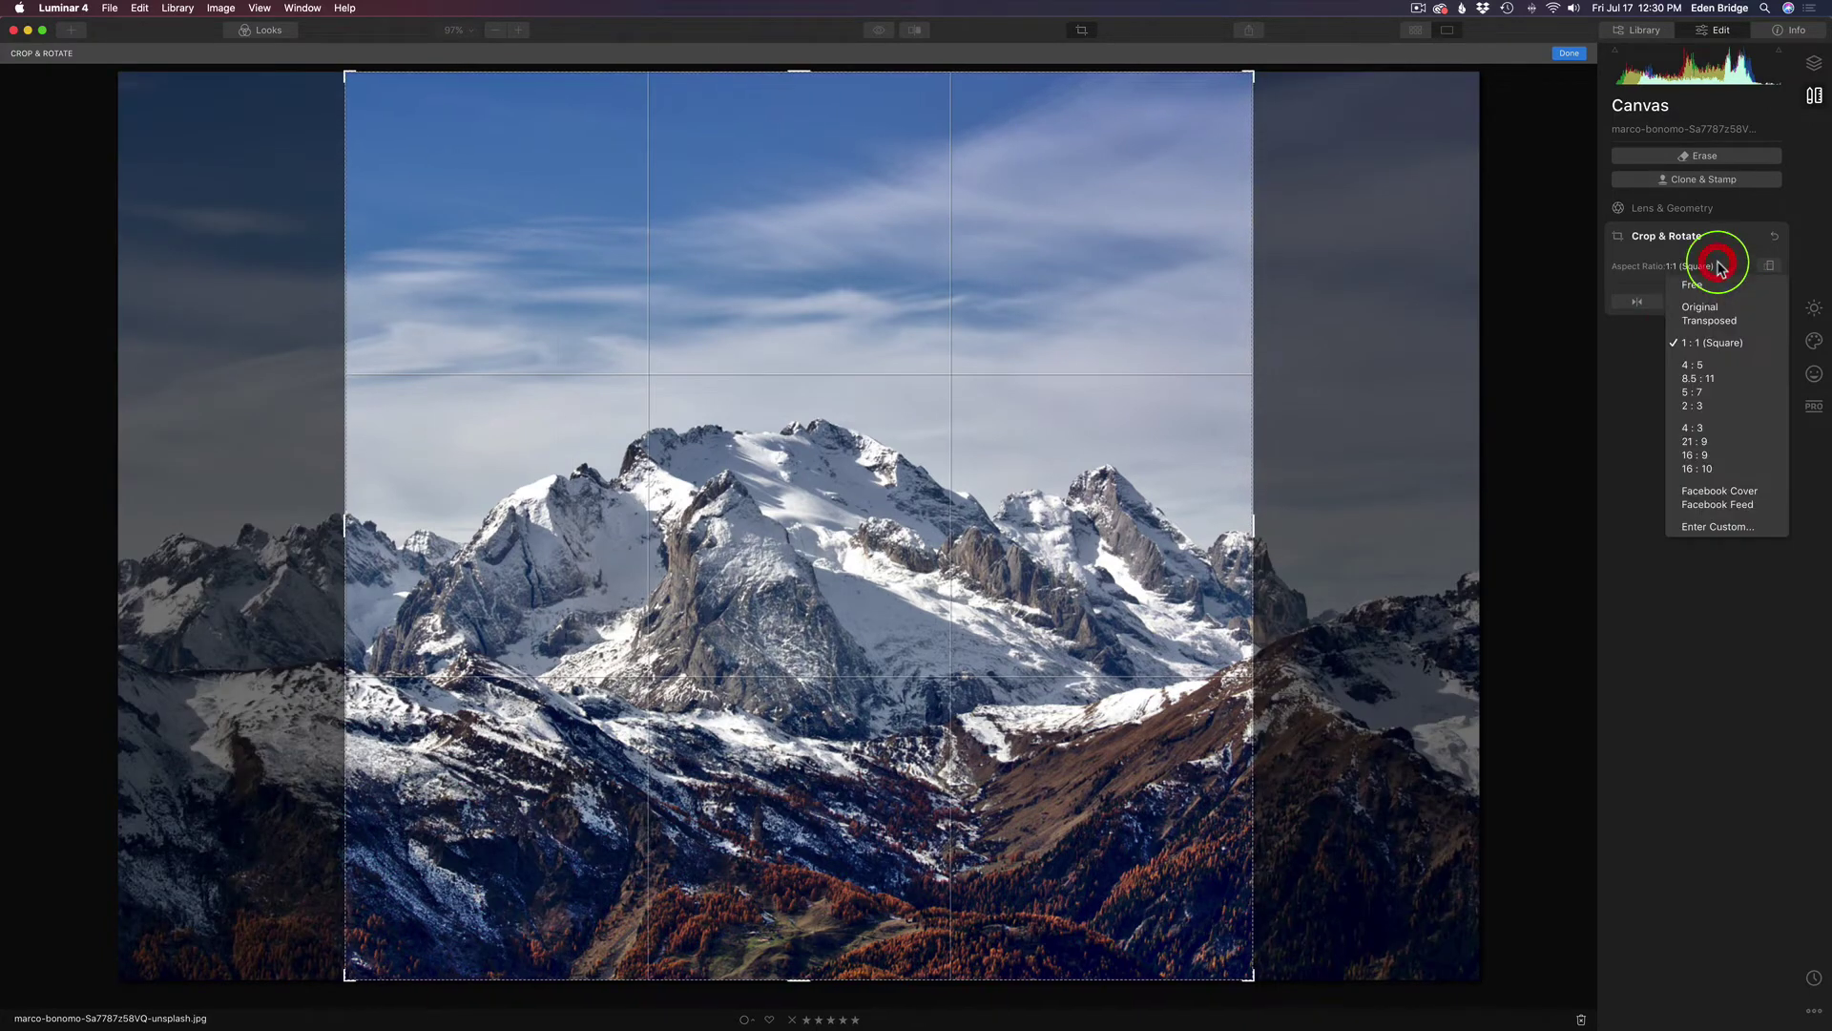
left_click(1705, 366)
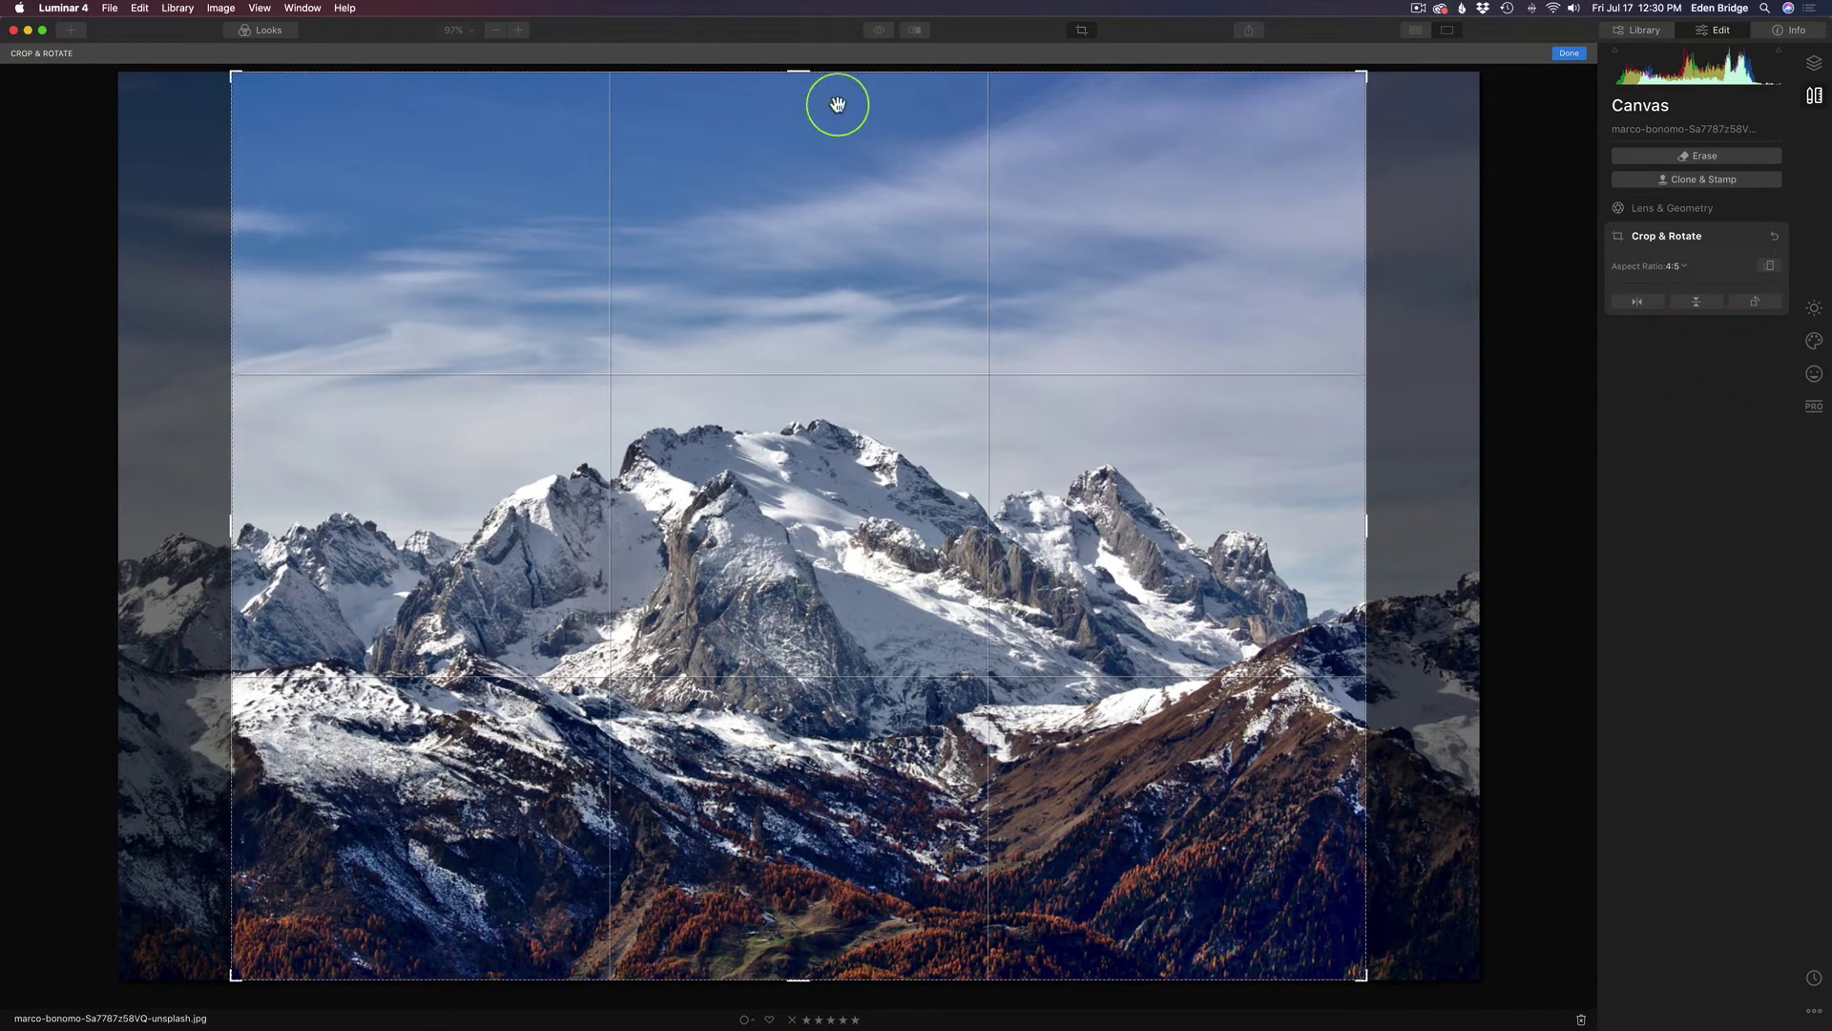
left_click_drag(806, 71, 861, 183)
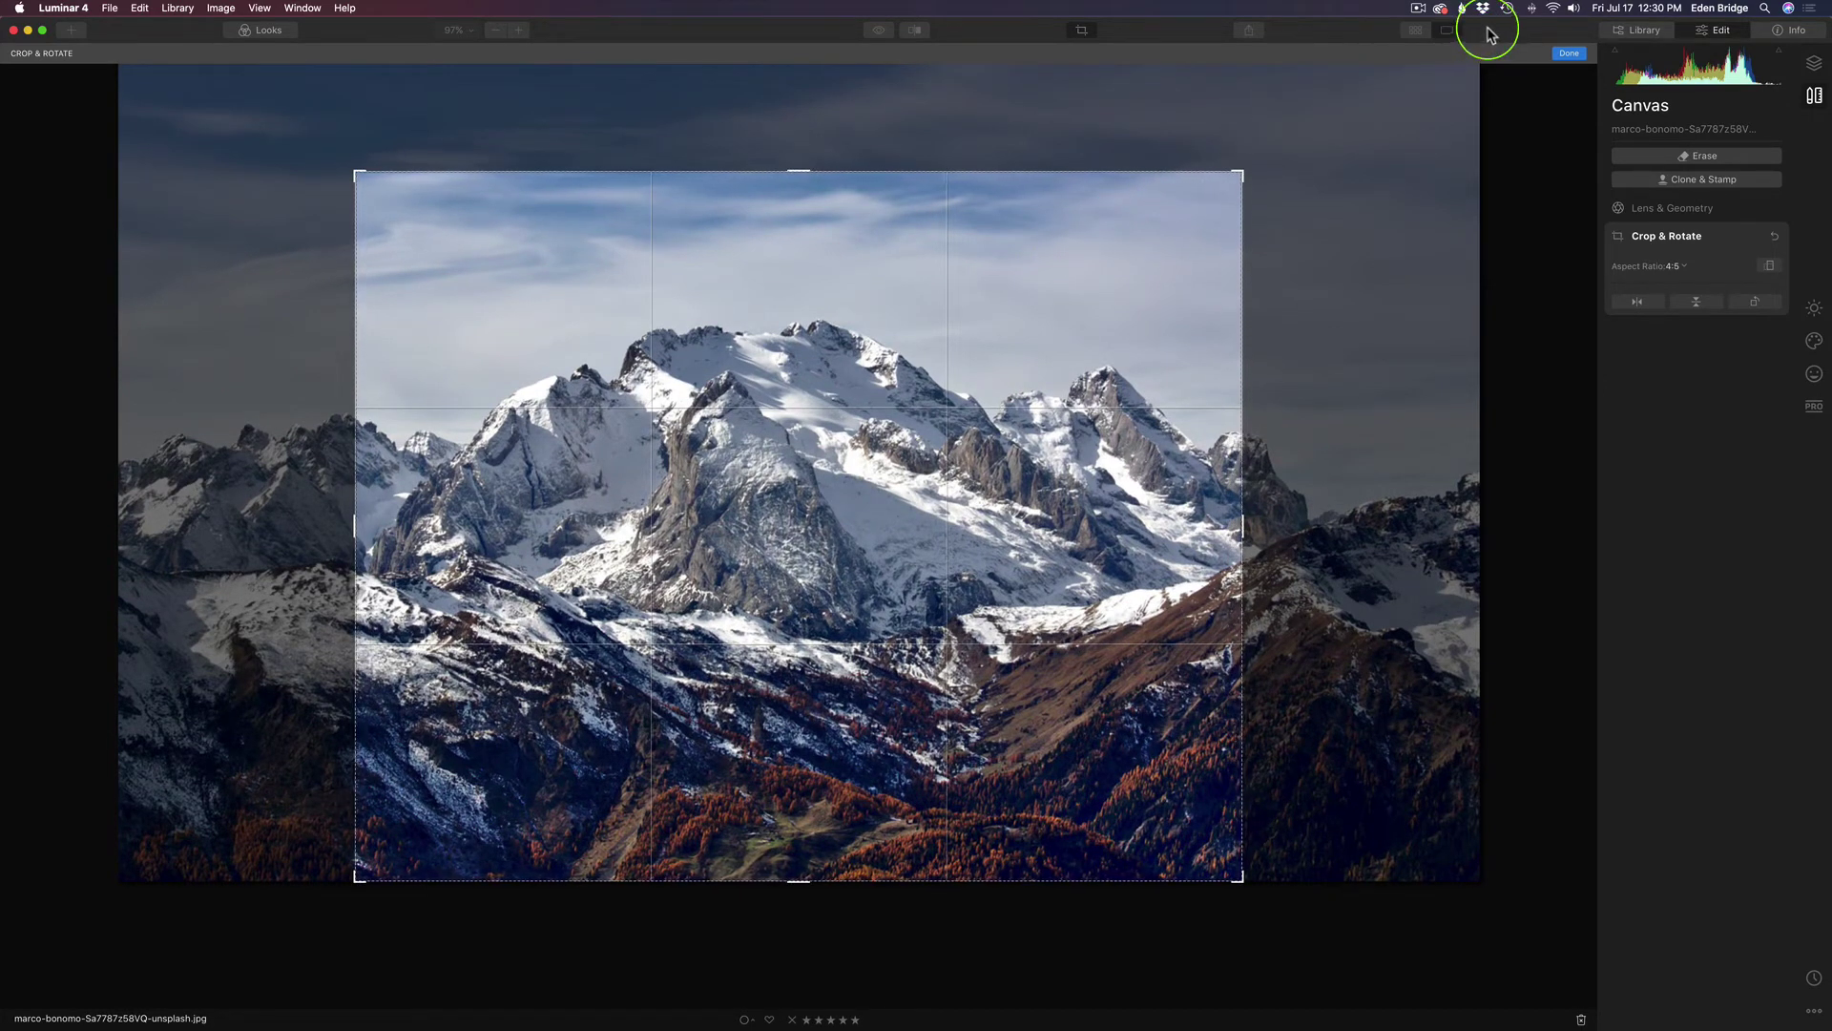
left_click(1568, 53)
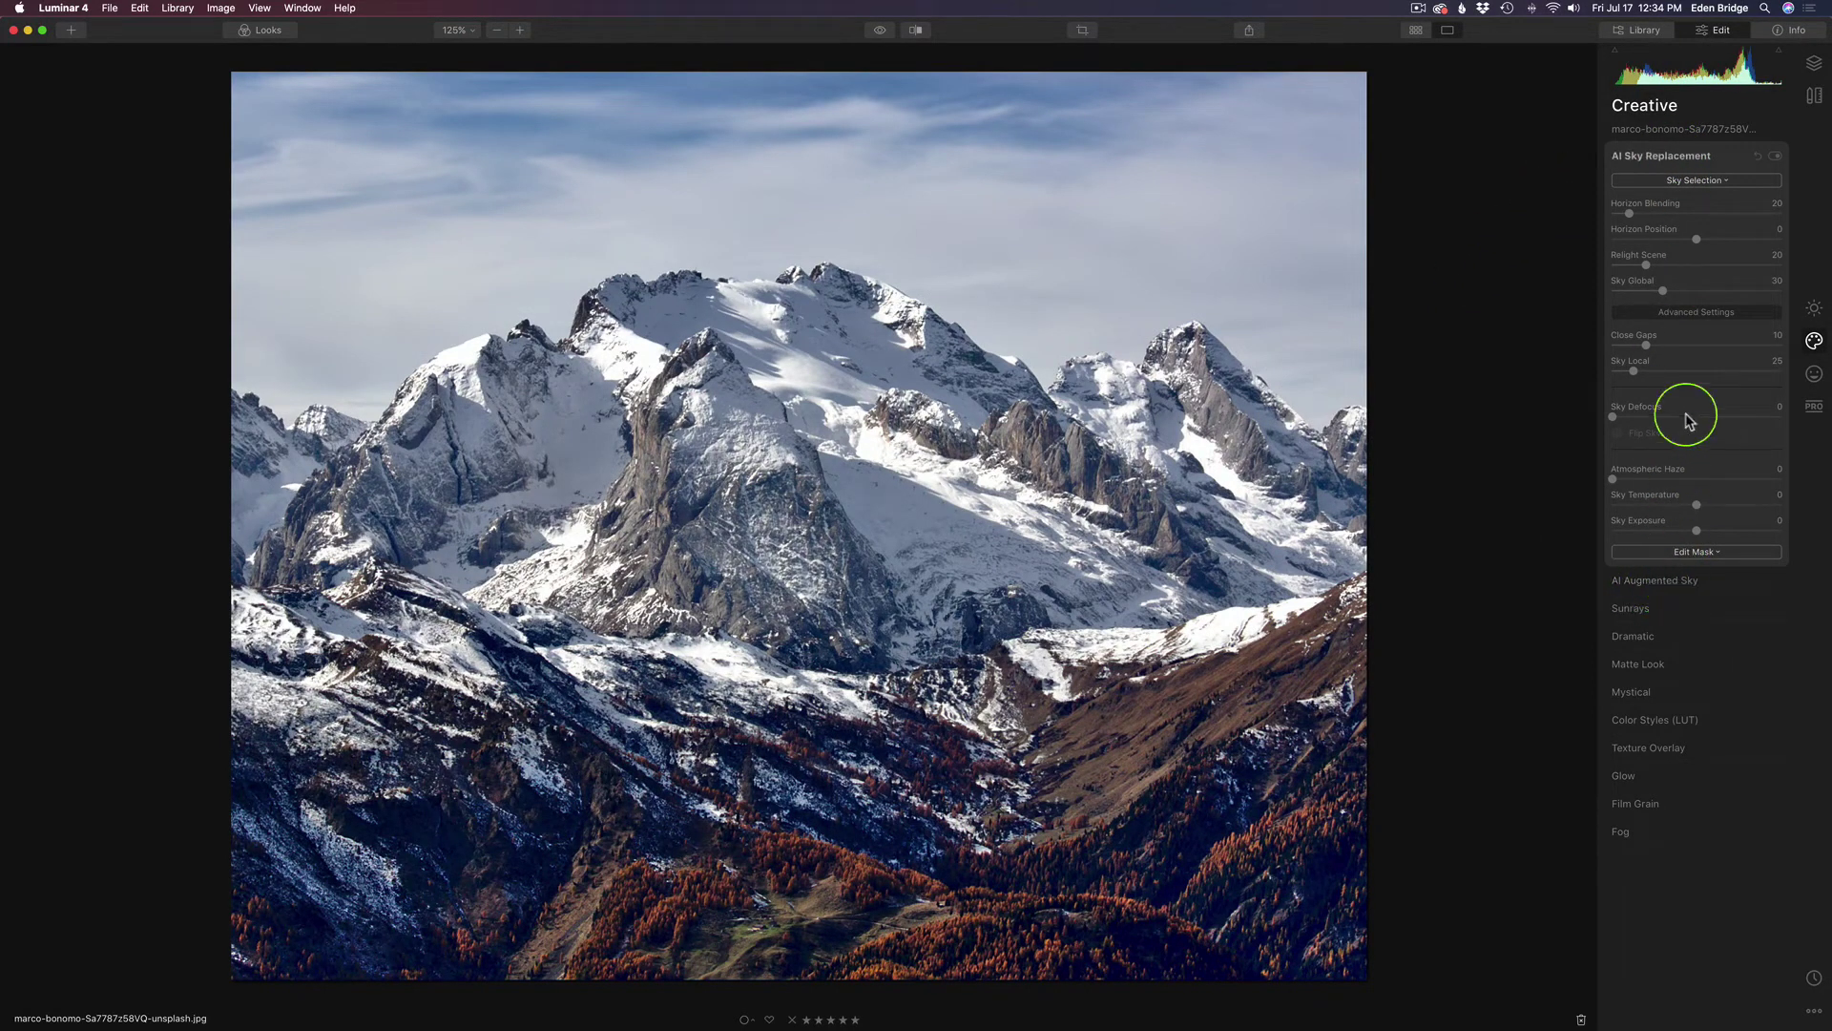
Reveal the Custom skies folder in Finder from Sky Selection, close it, and reopen the sky list.
left_click(1695, 184)
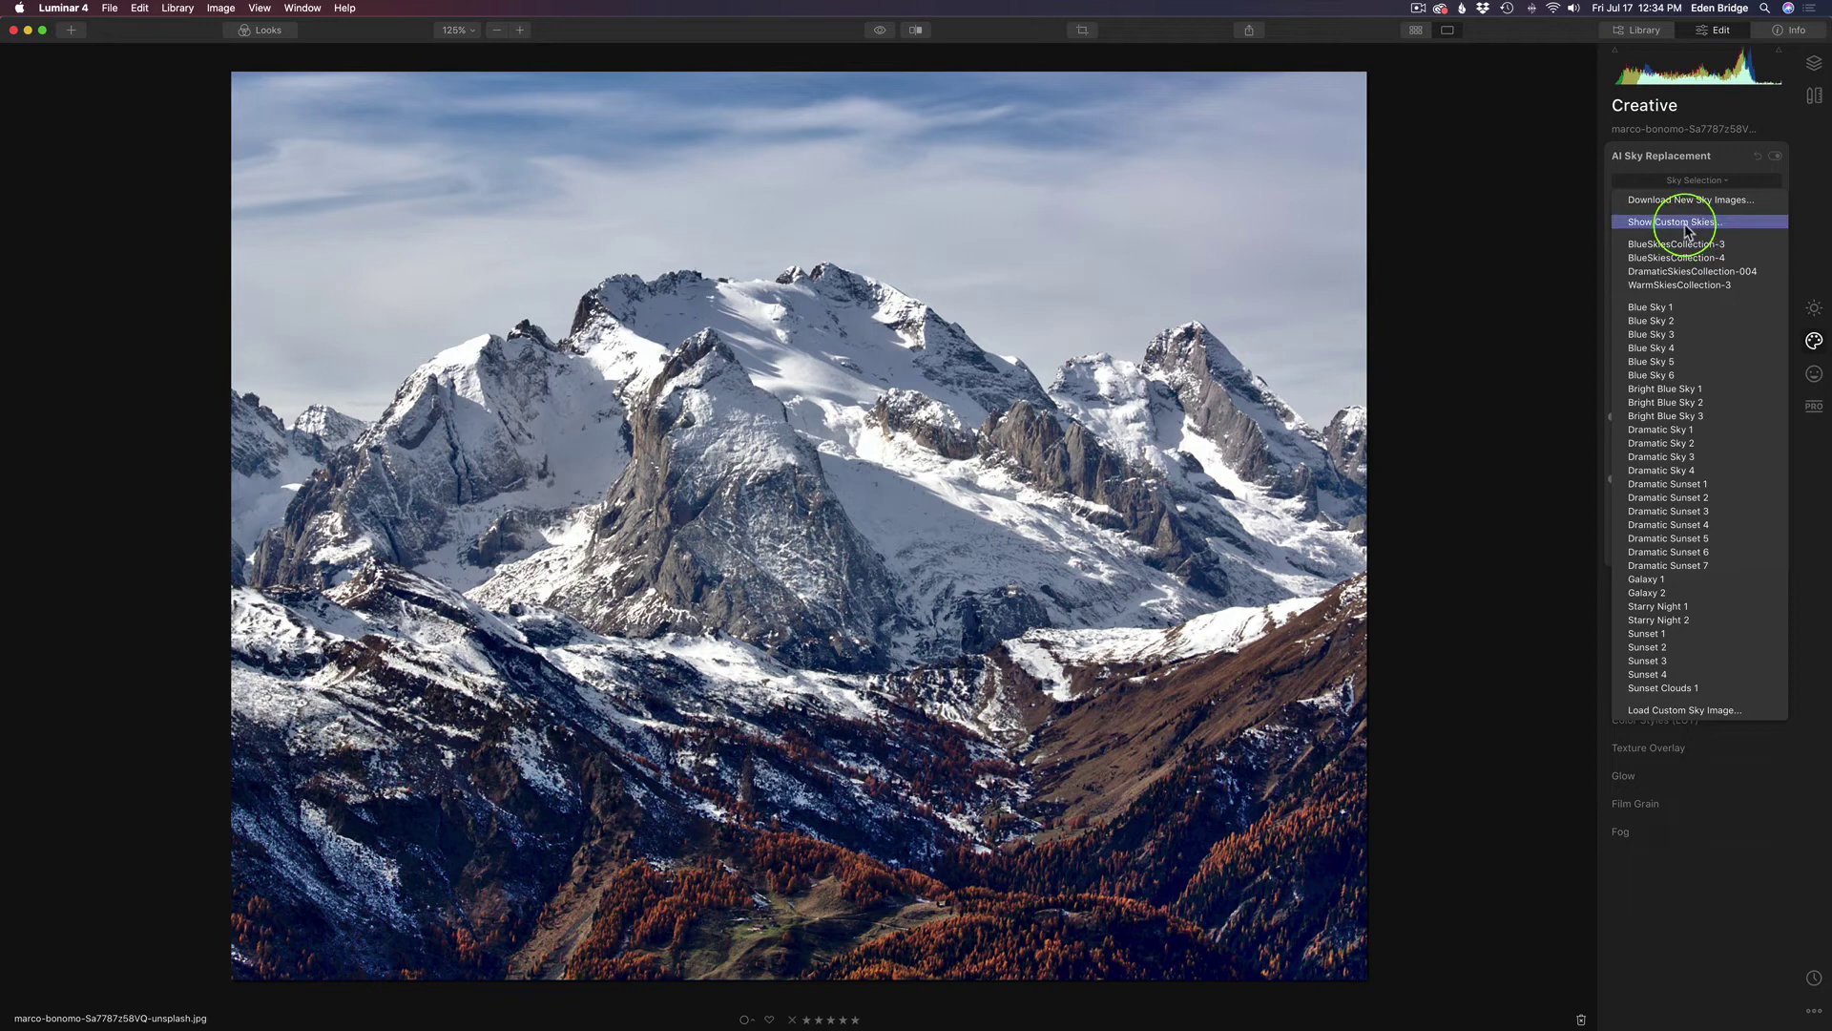
left_click(1683, 224)
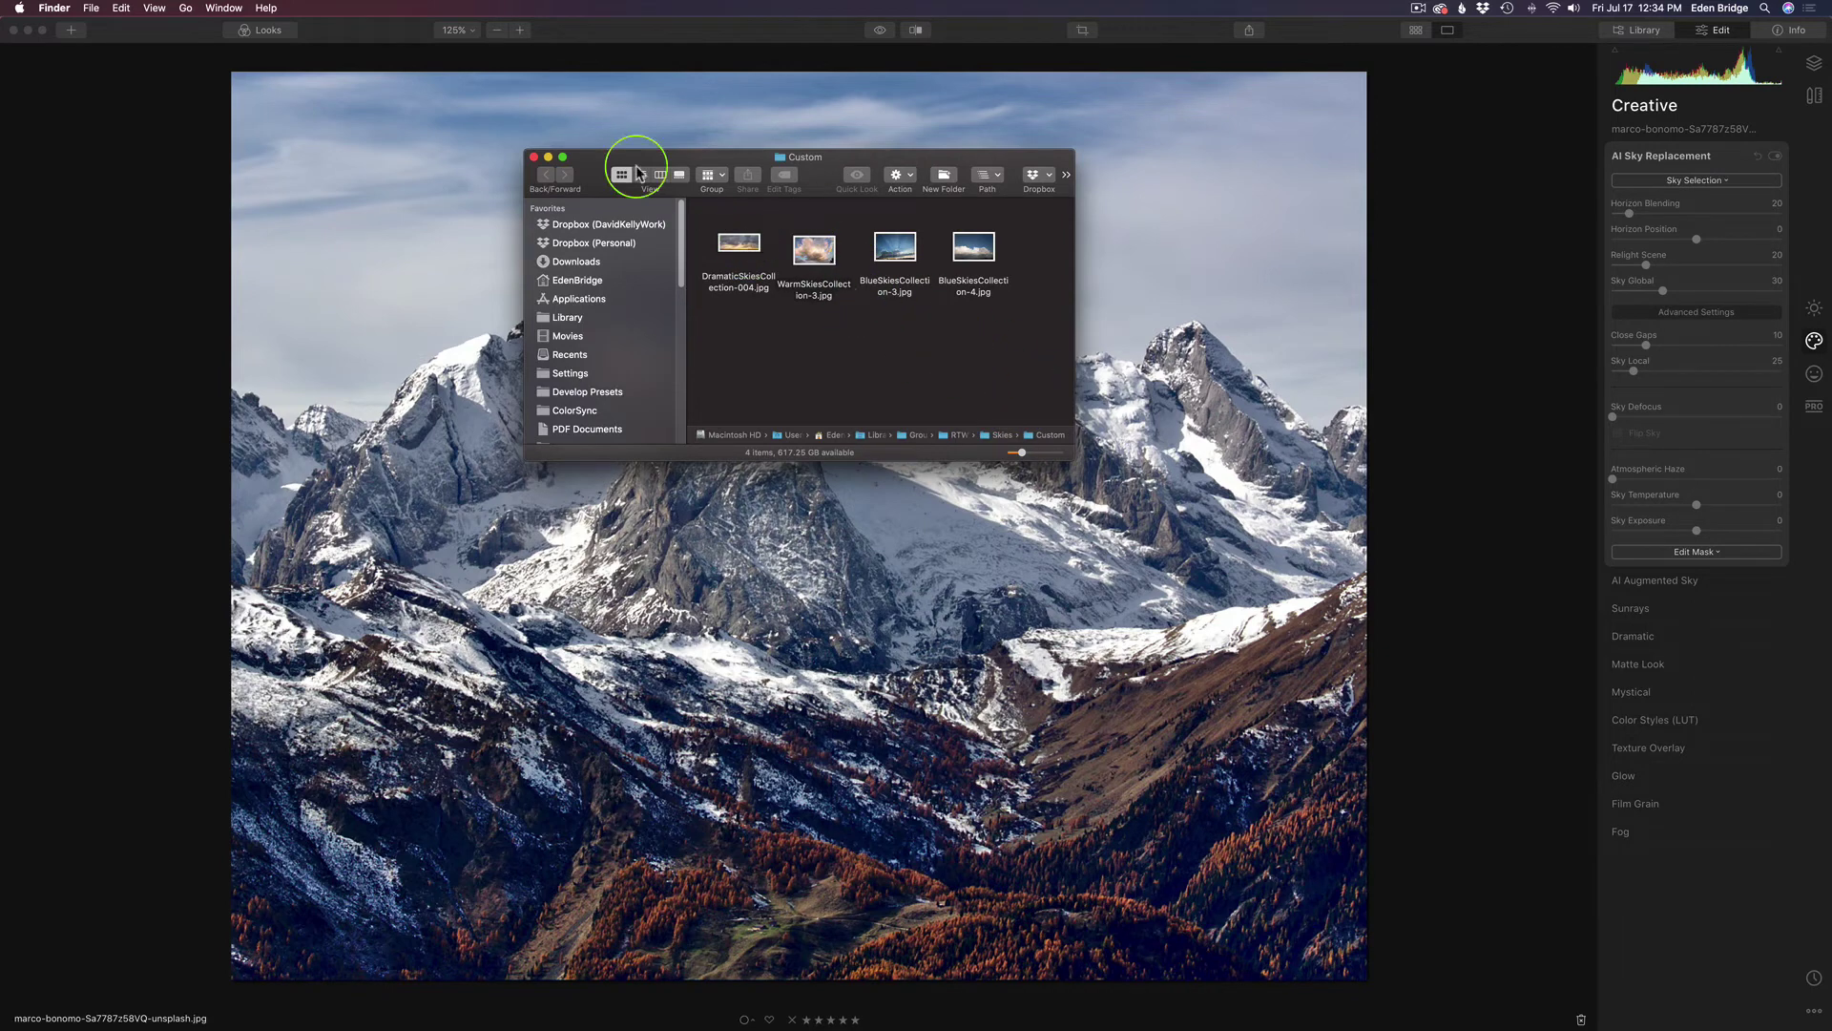
left_click(534, 158)
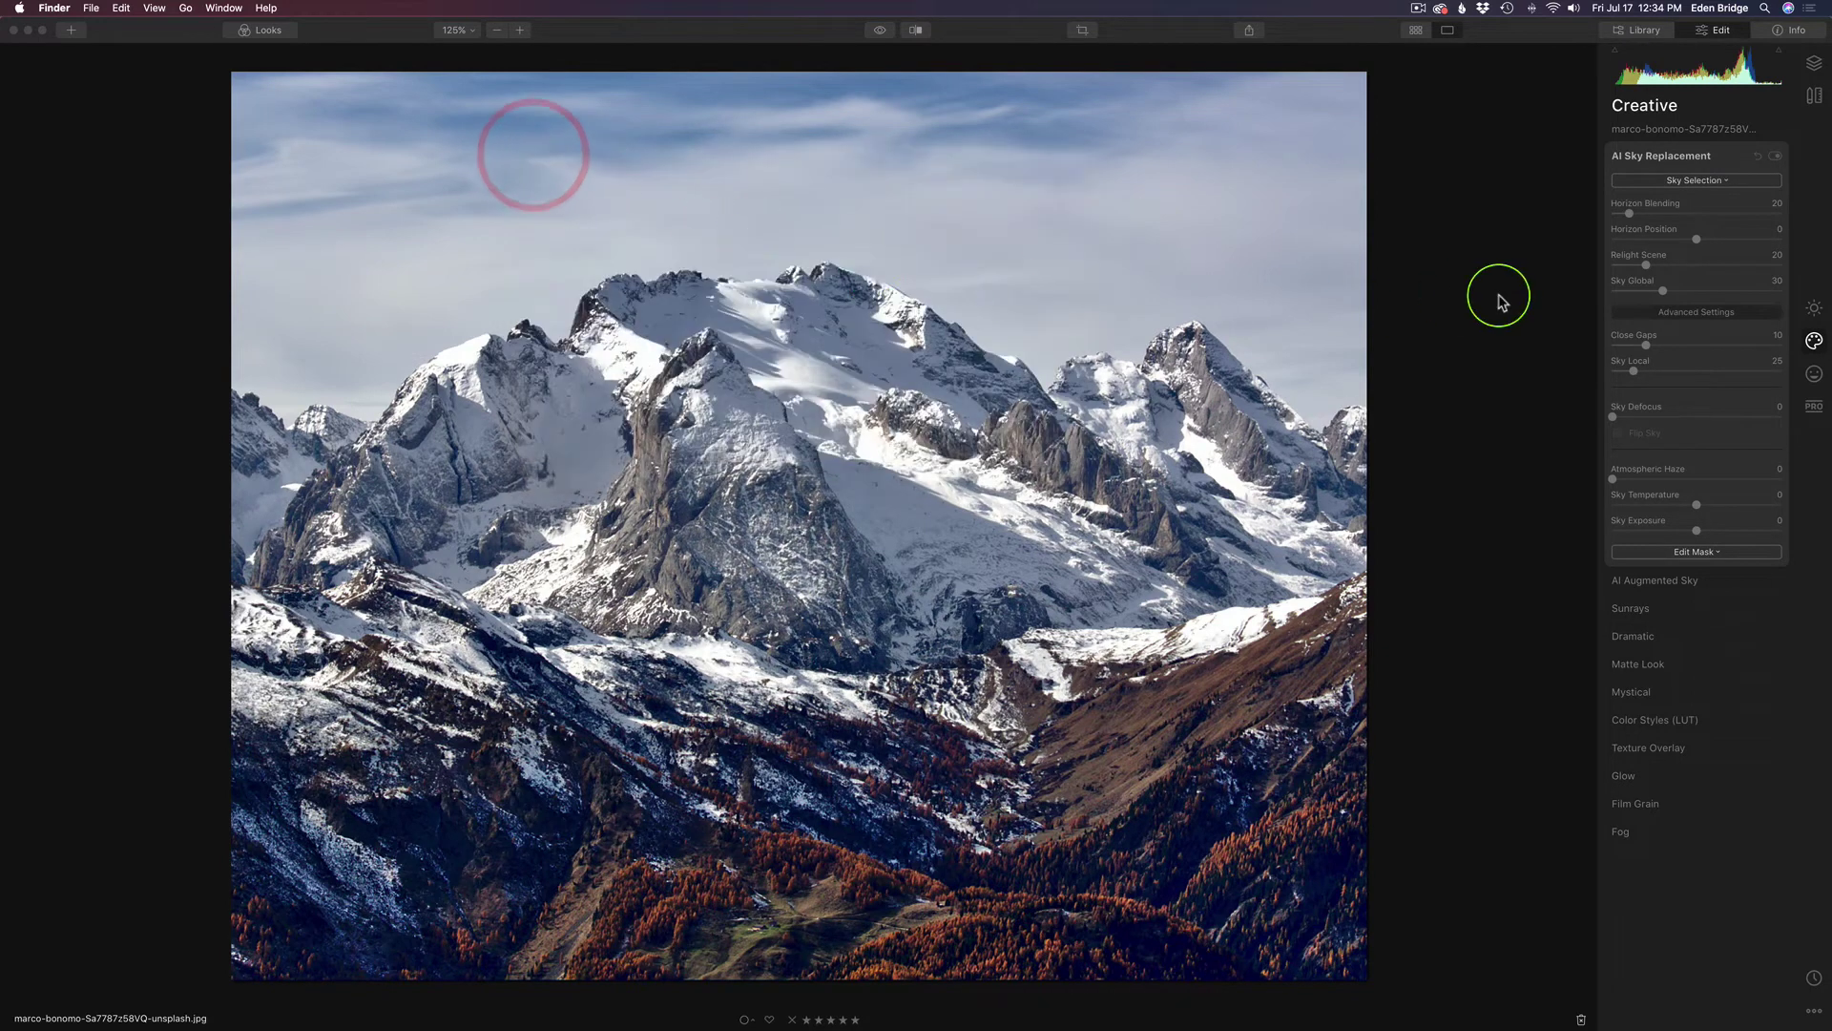
left_click(1713, 181)
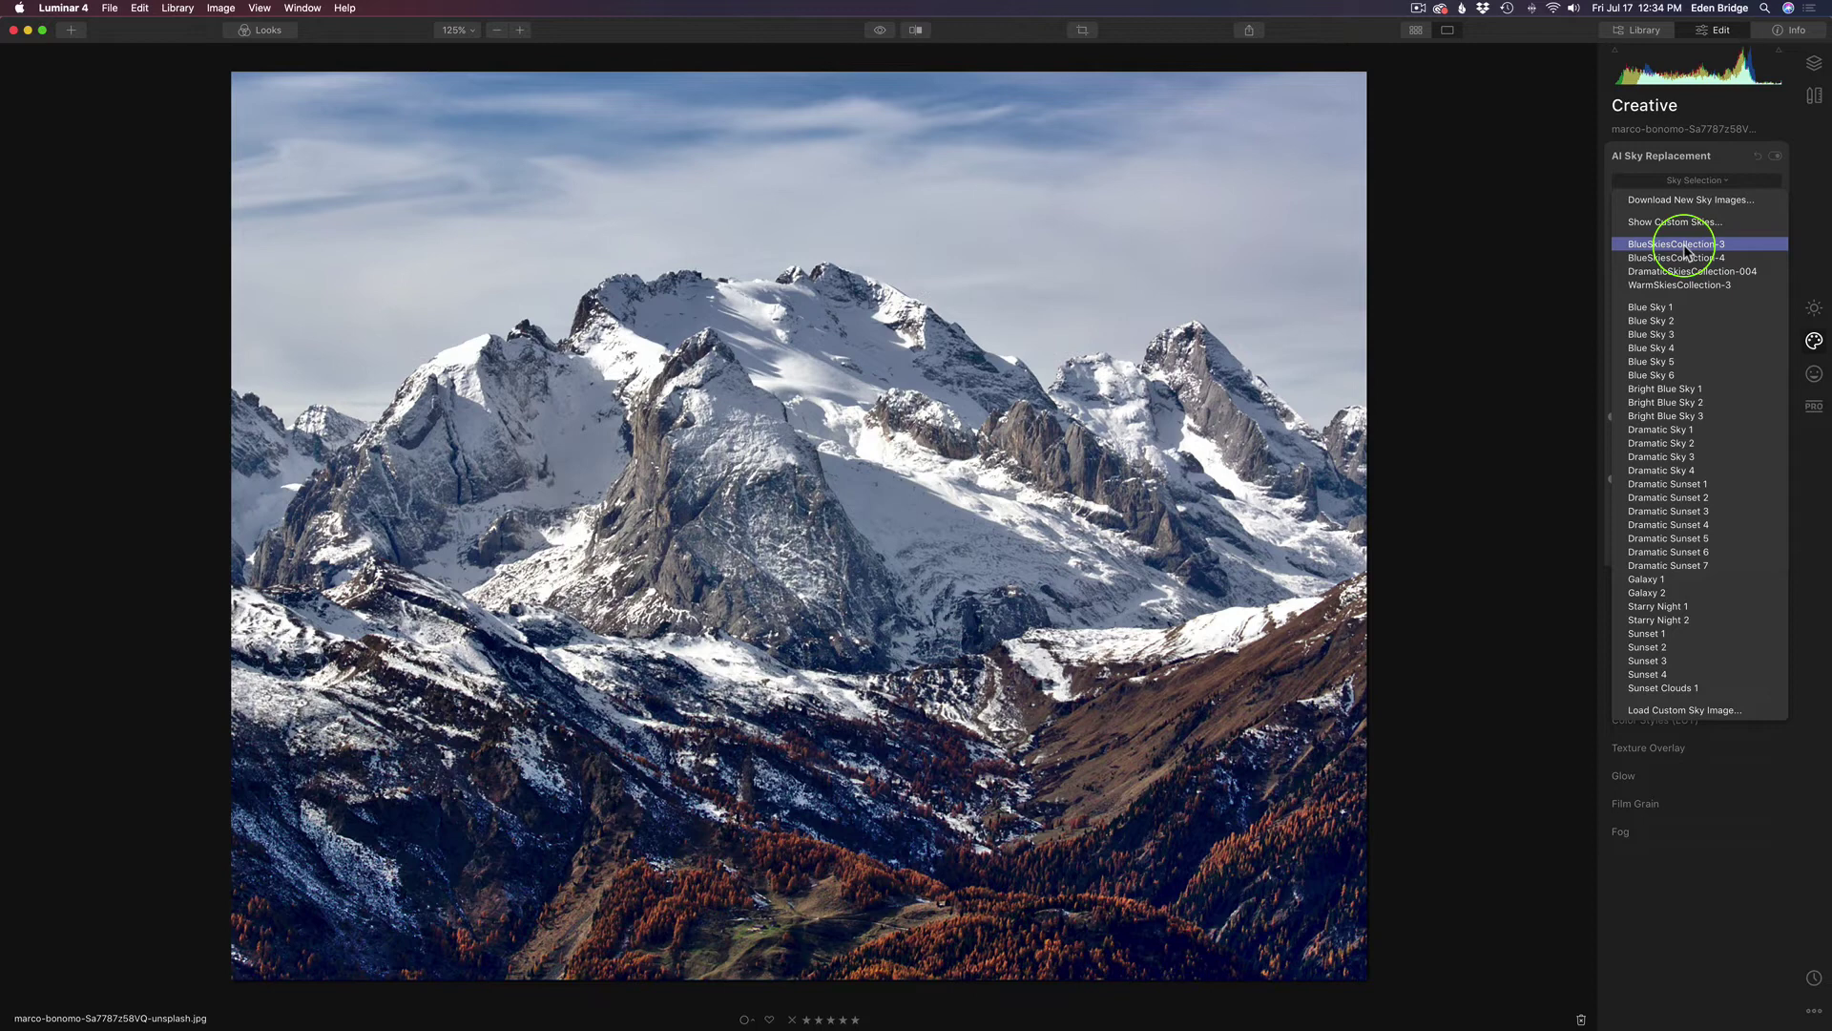
Reveal the empty Custom sky objects folder from AI Augmented Sky, close it, and return to Luminar.
left_click(1672, 153)
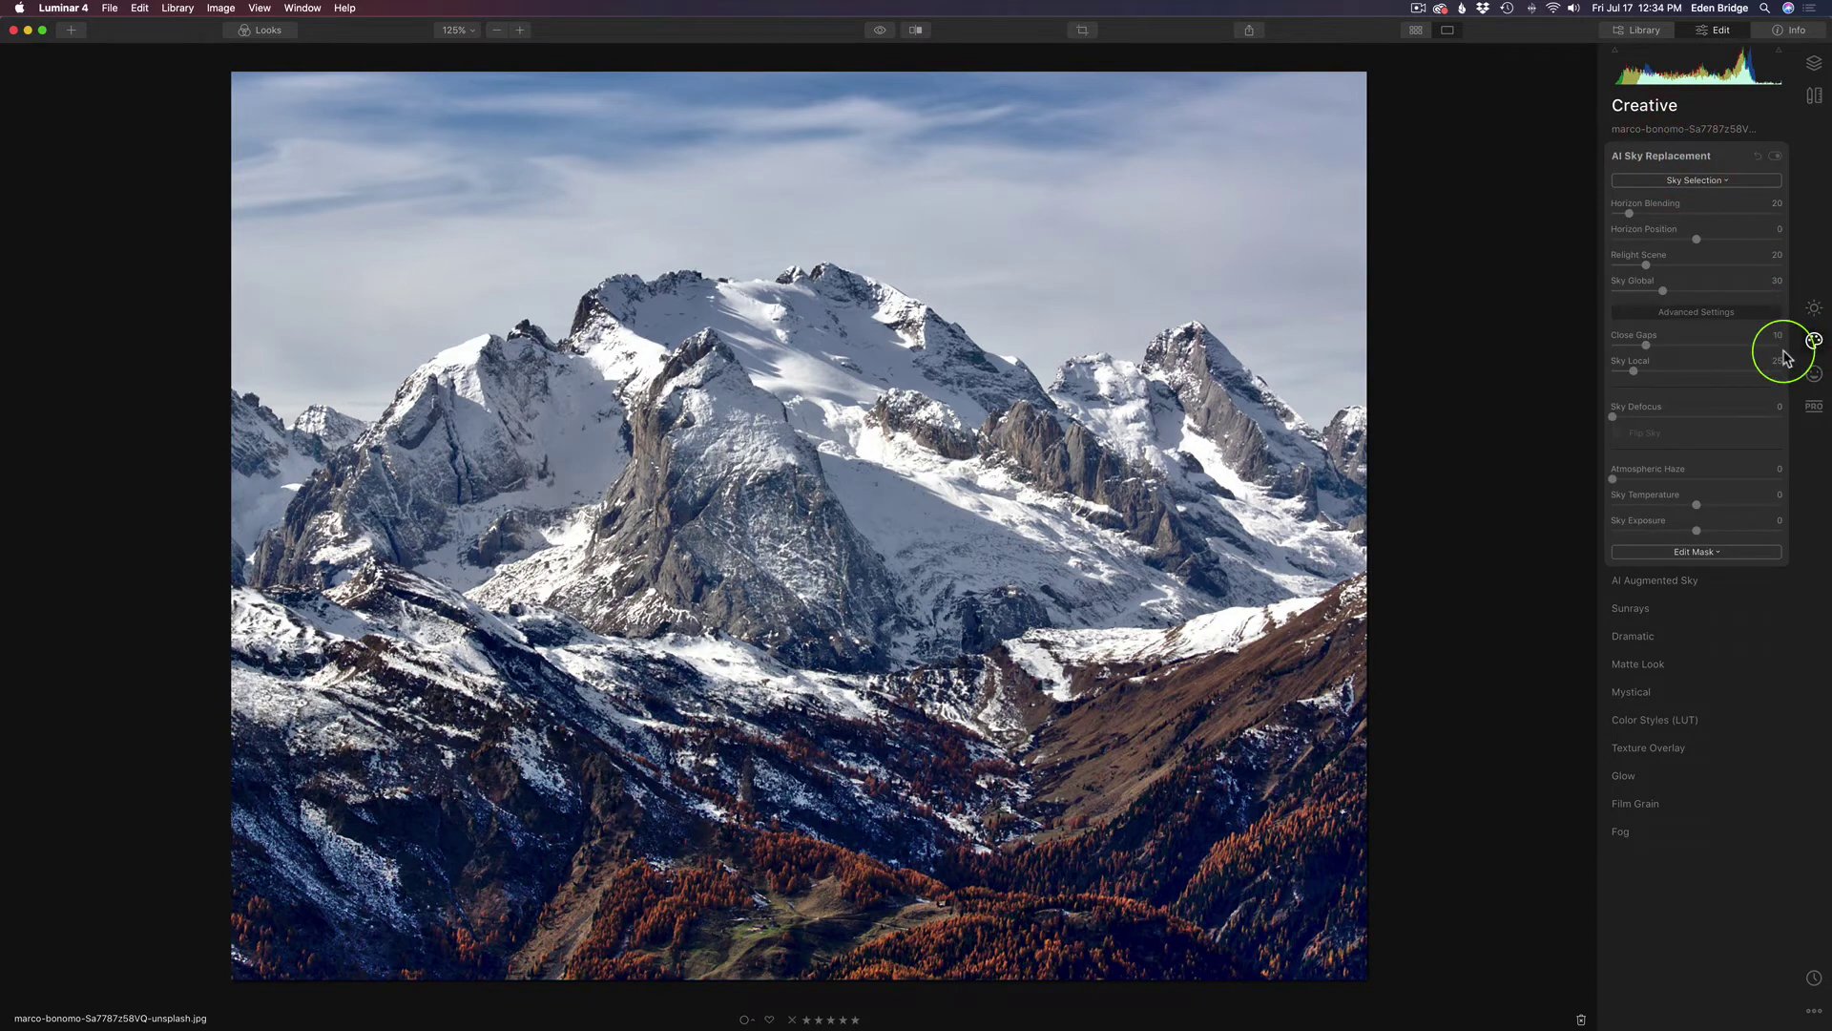
left_click(1677, 582)
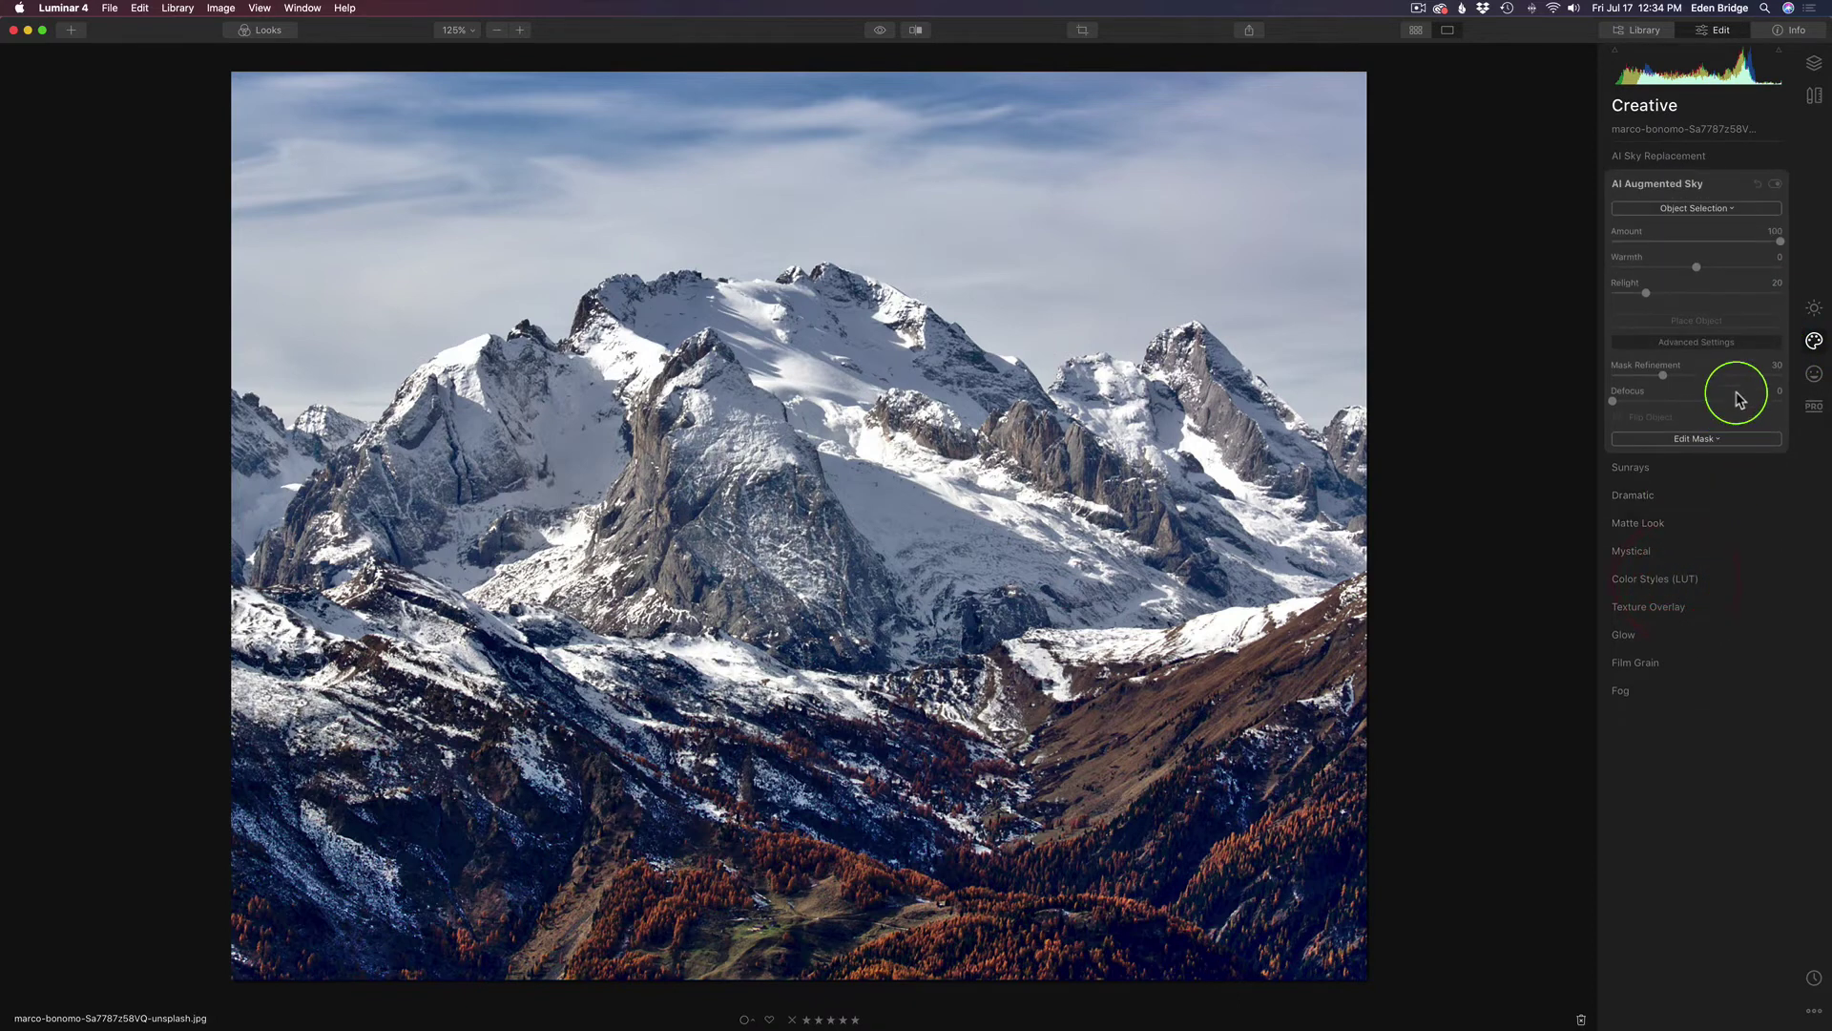
left_click(1687, 210)
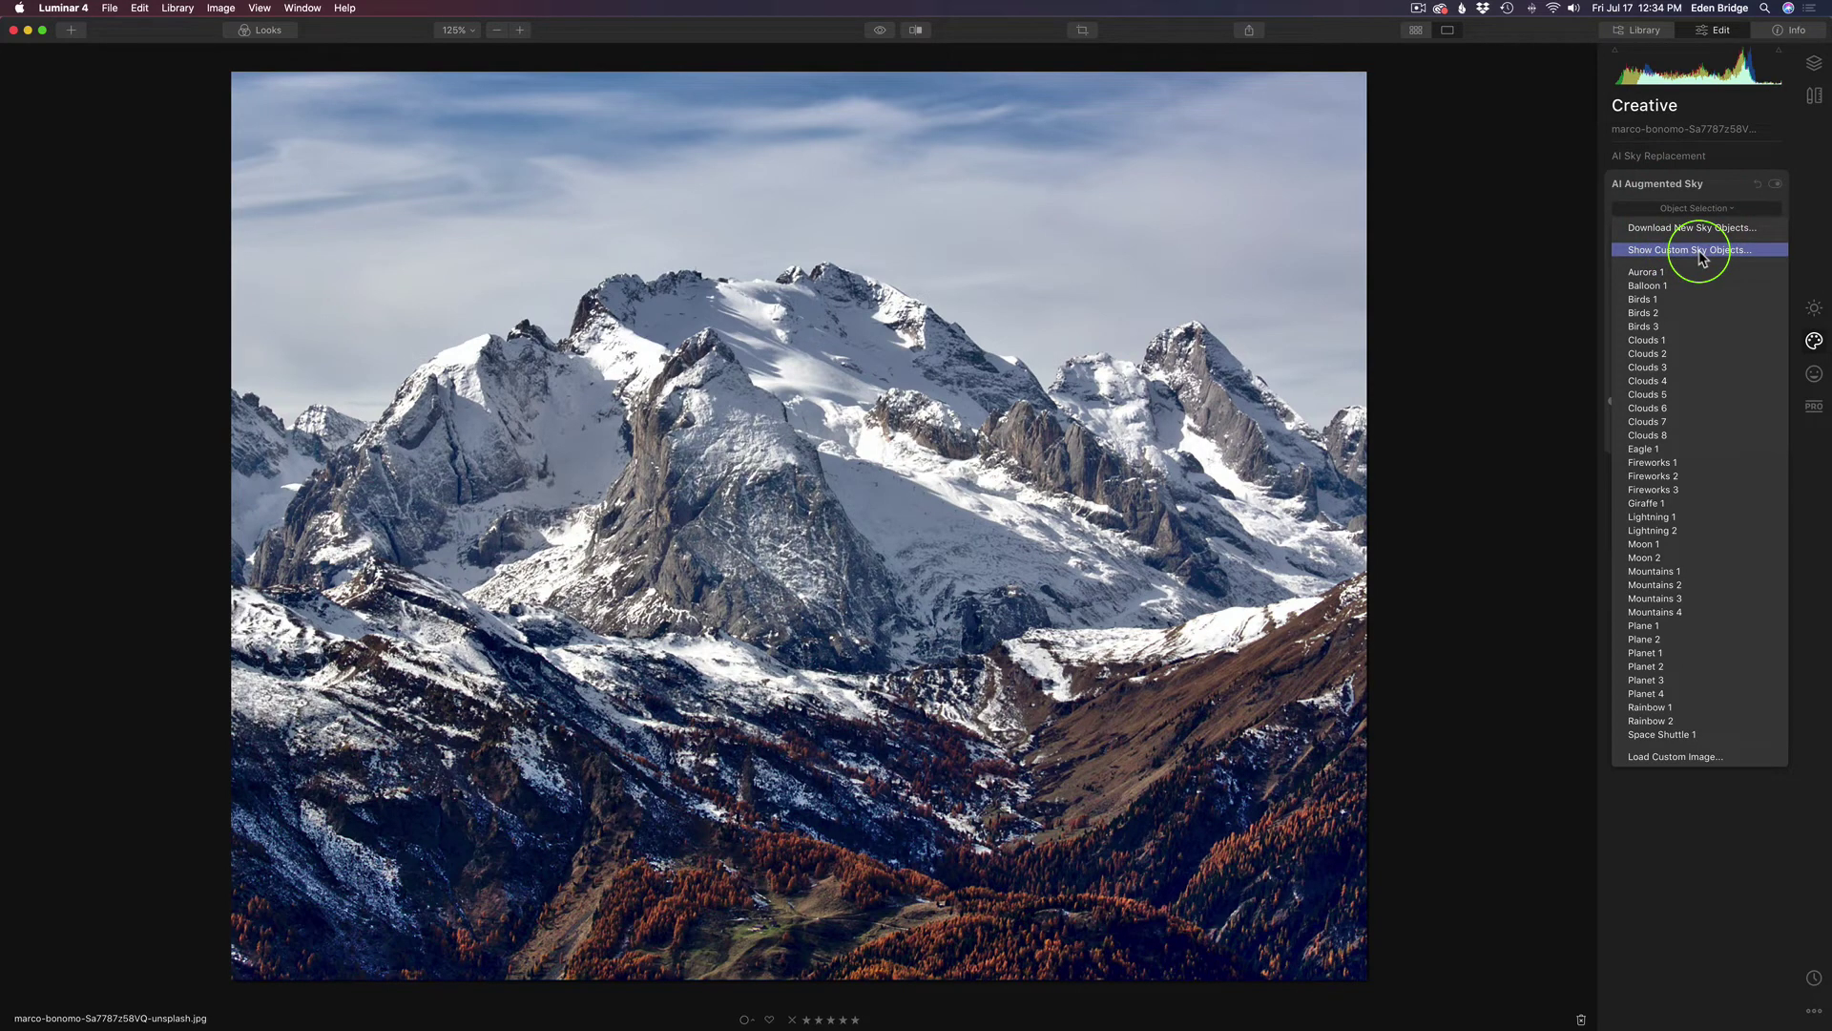
left_click(1699, 253)
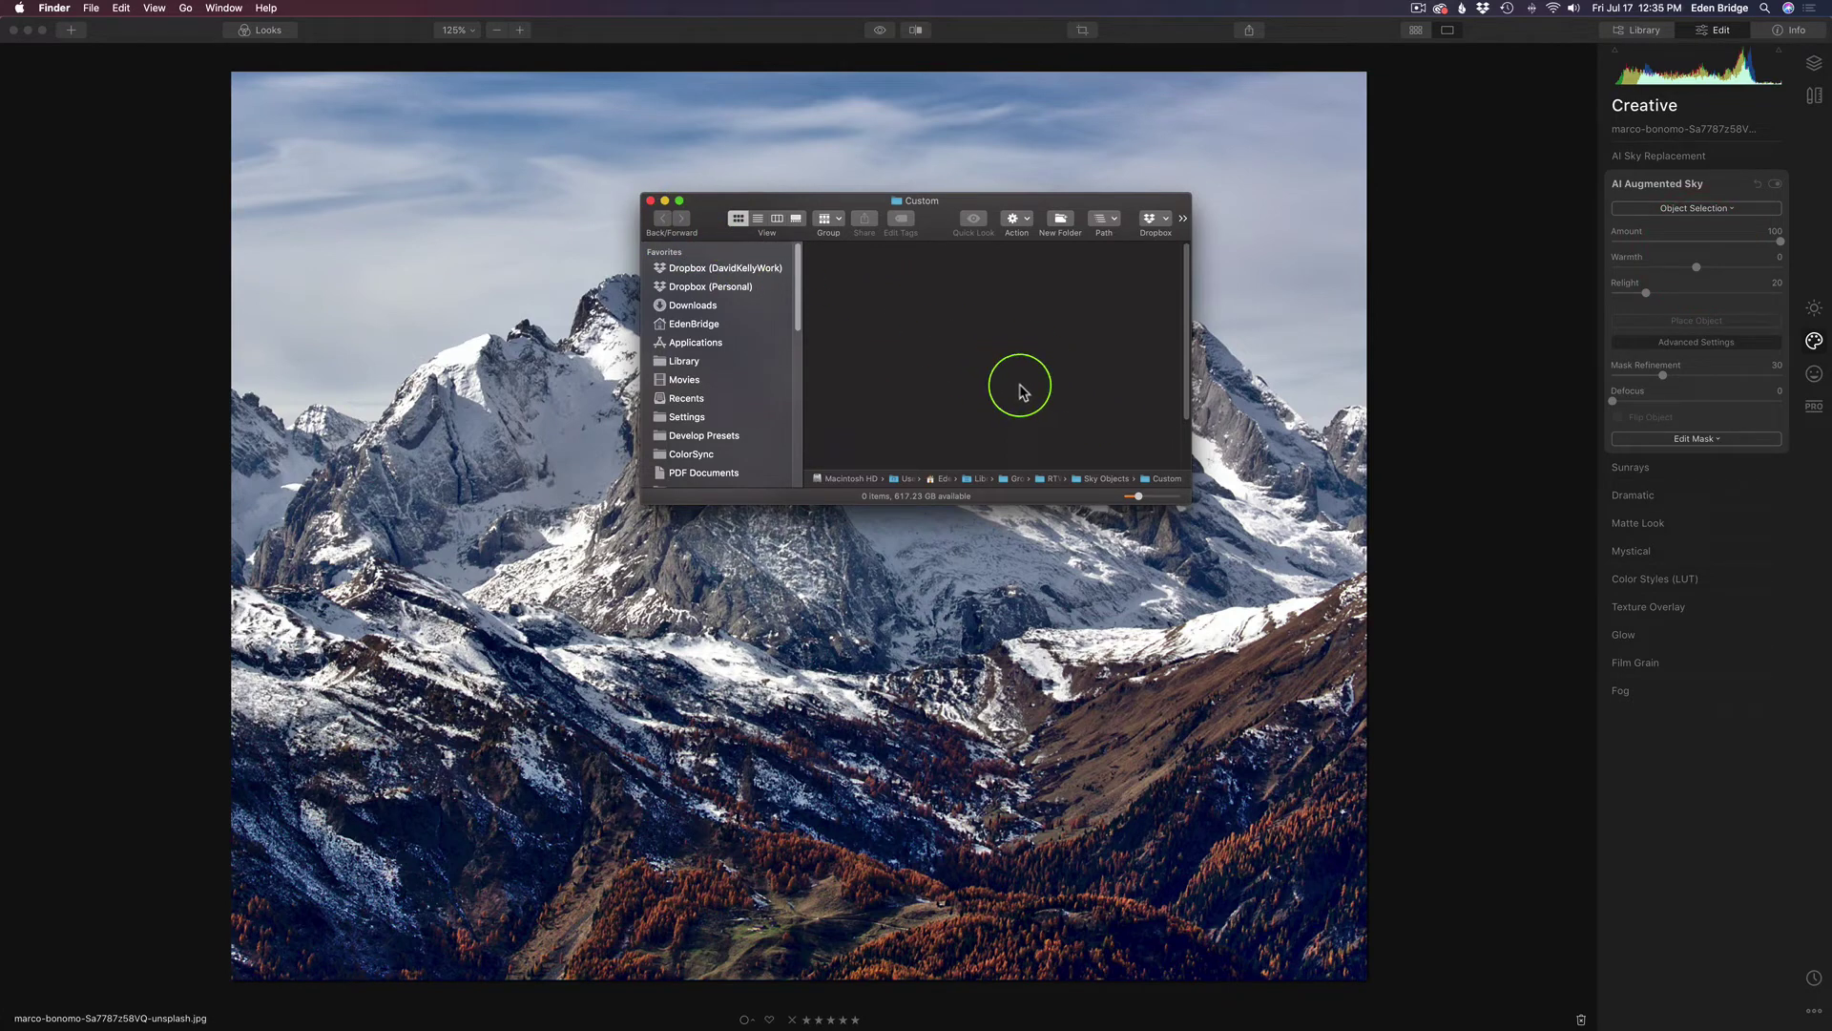
left_click(651, 201)
left_click(1661, 158)
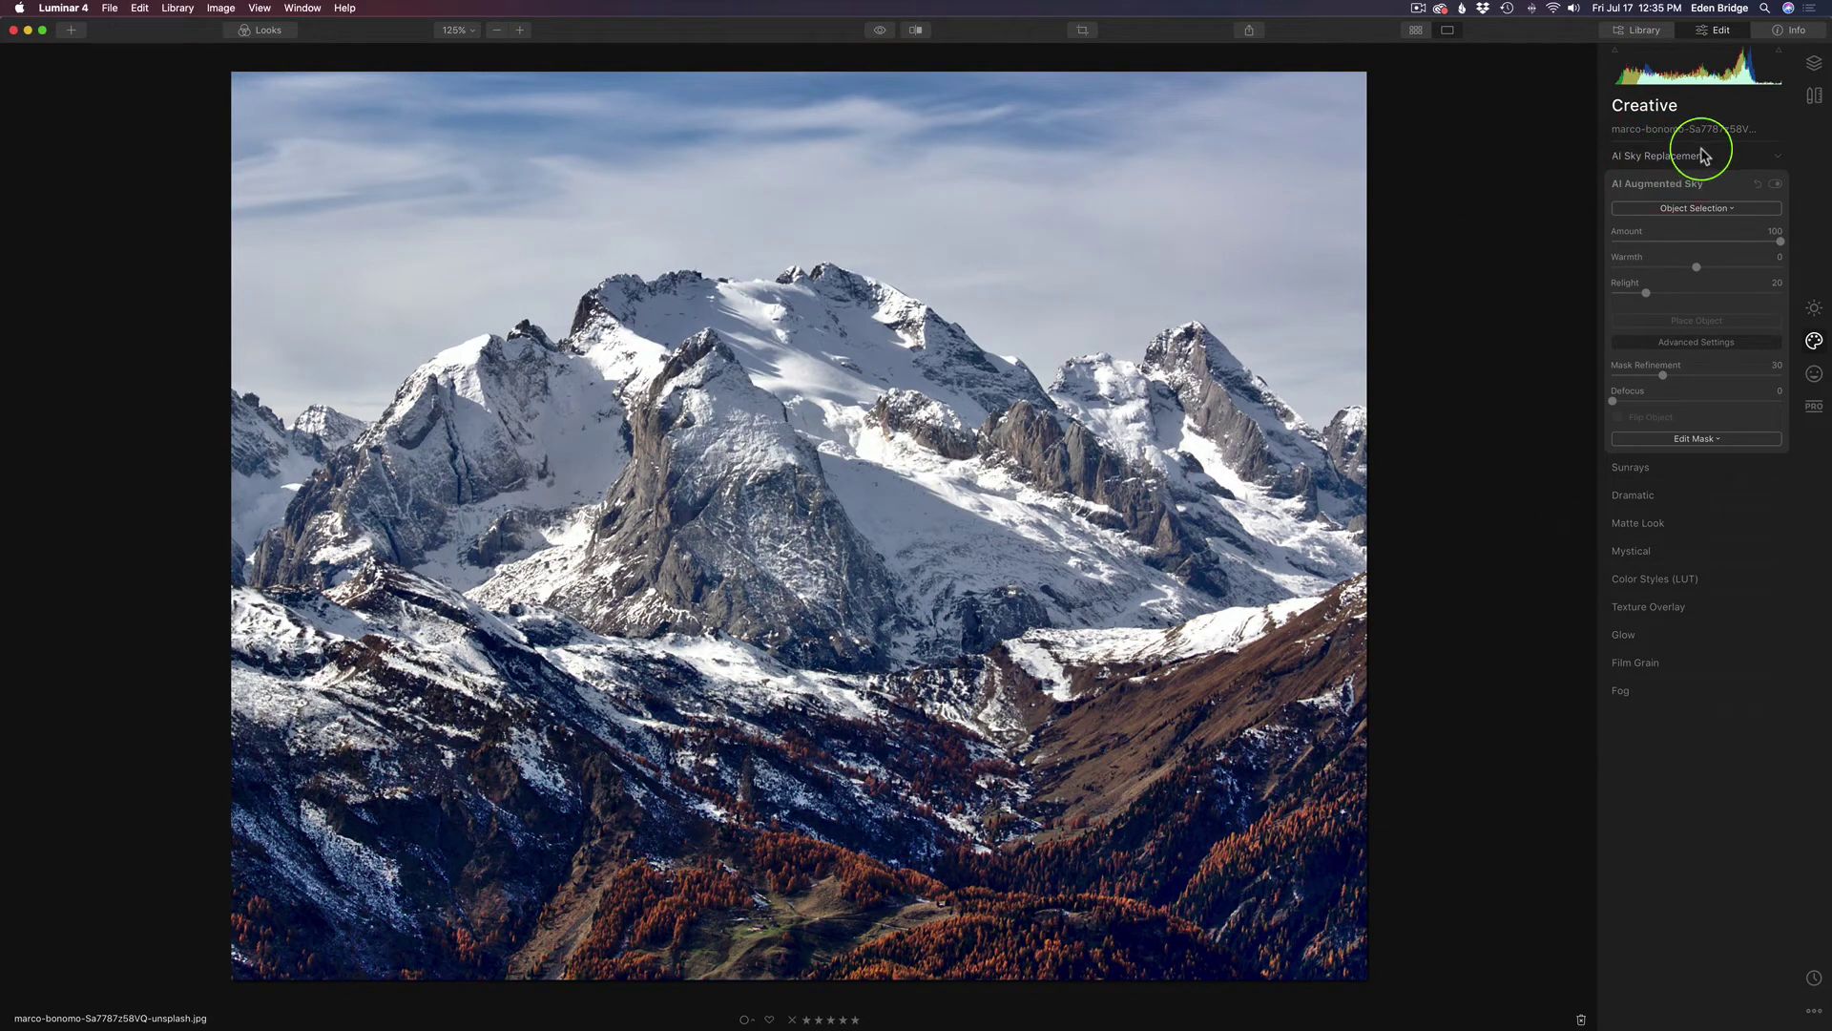
Apply the WarmSkiesCollection-3 sky and raise its Horizon Position from 0 to 12.
left_click(1703, 156)
left_click(1696, 181)
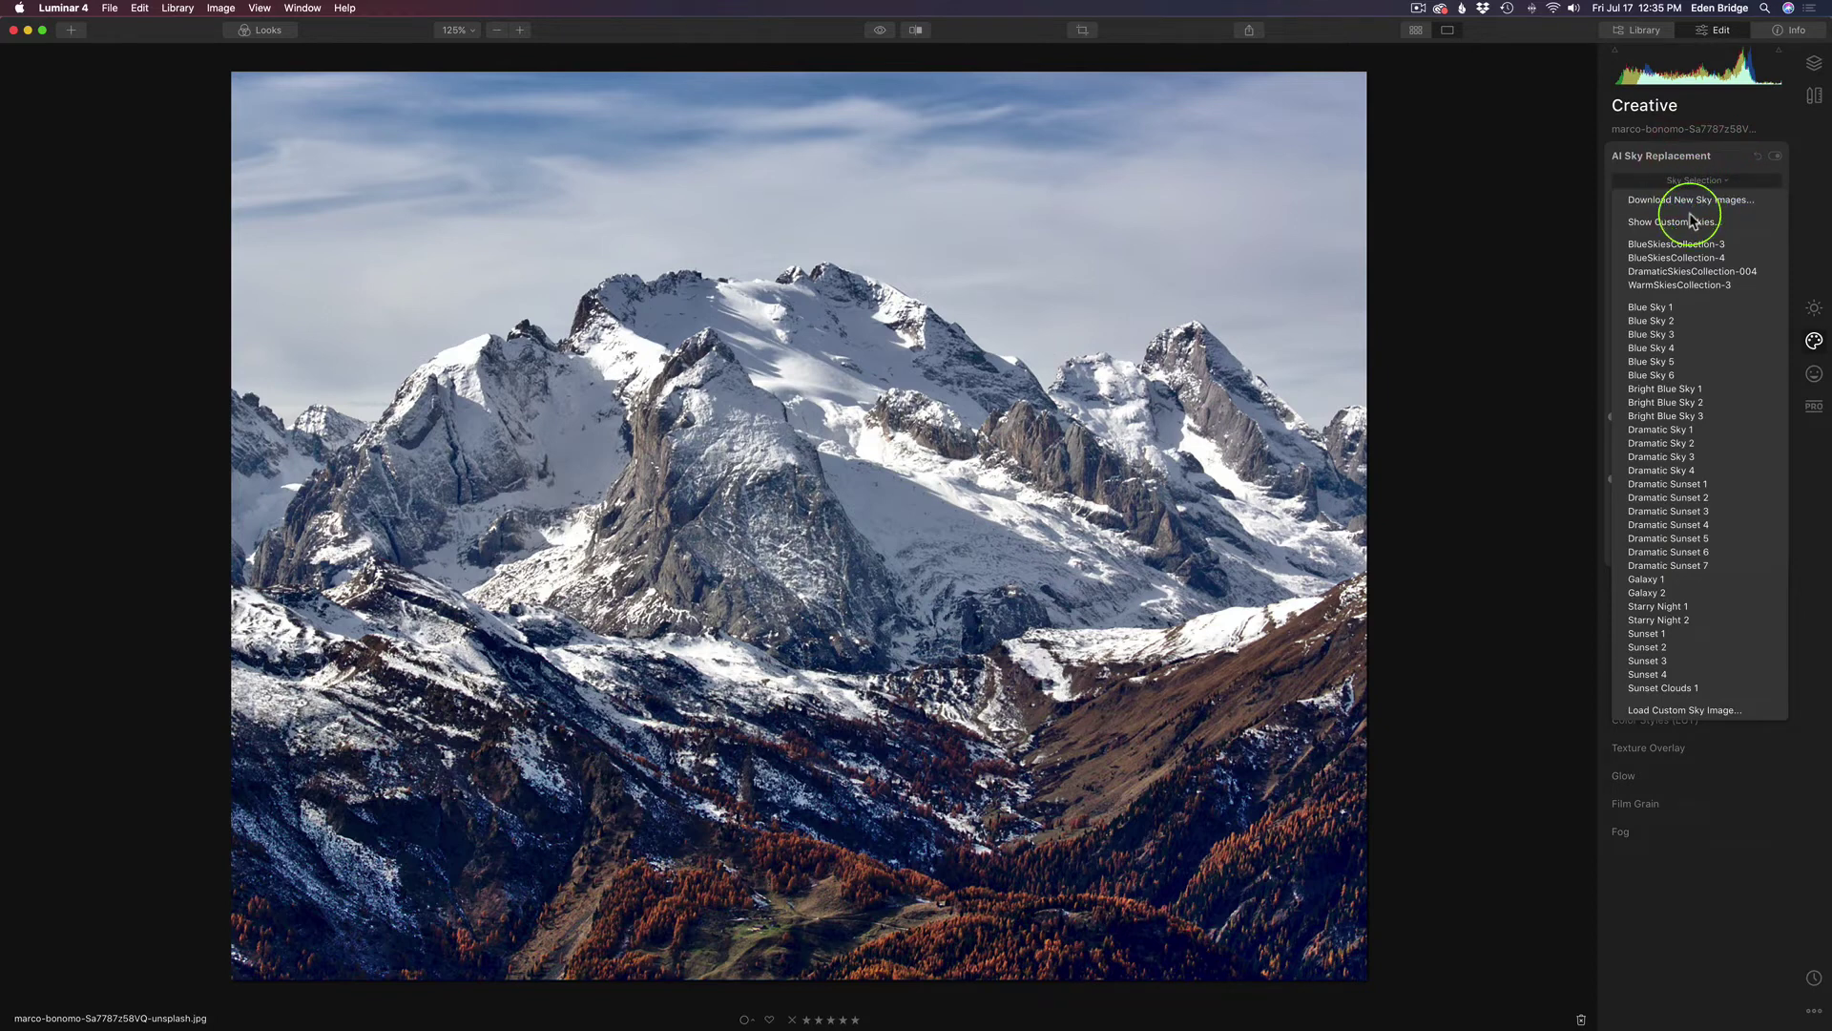
left_click(1682, 285)
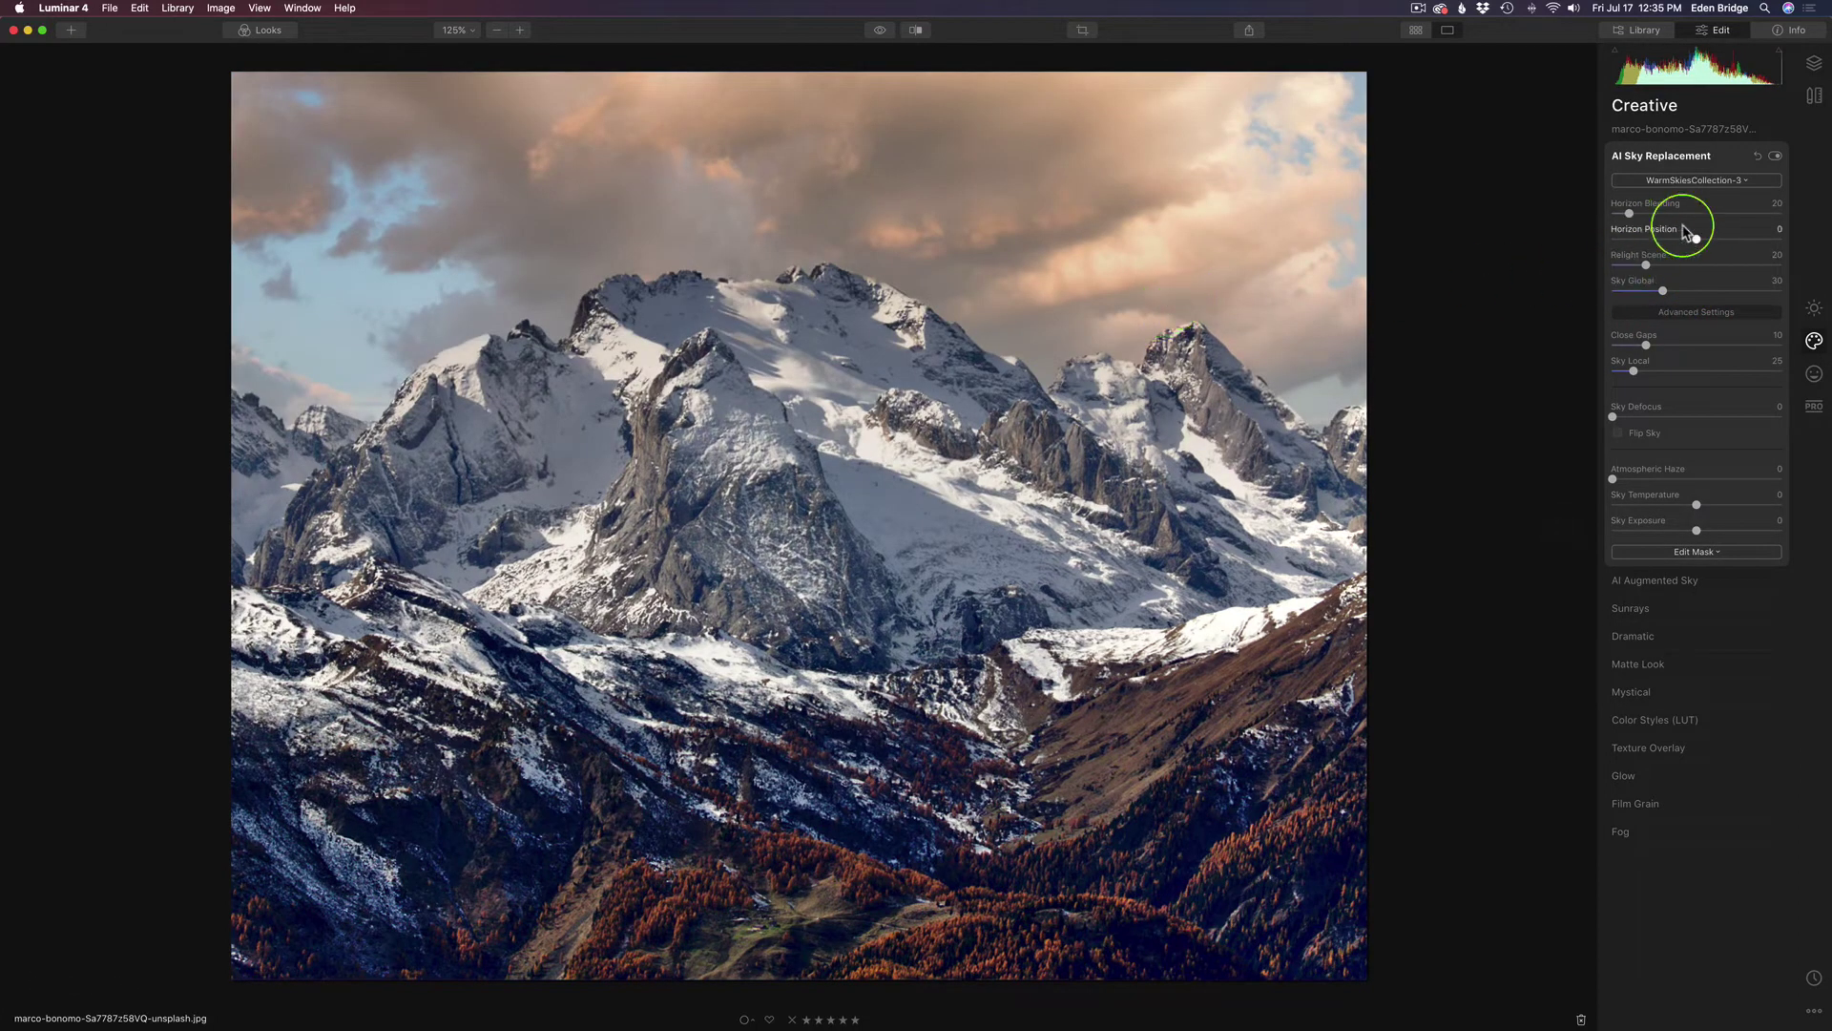
left_click_drag(1695, 238, 1659, 242)
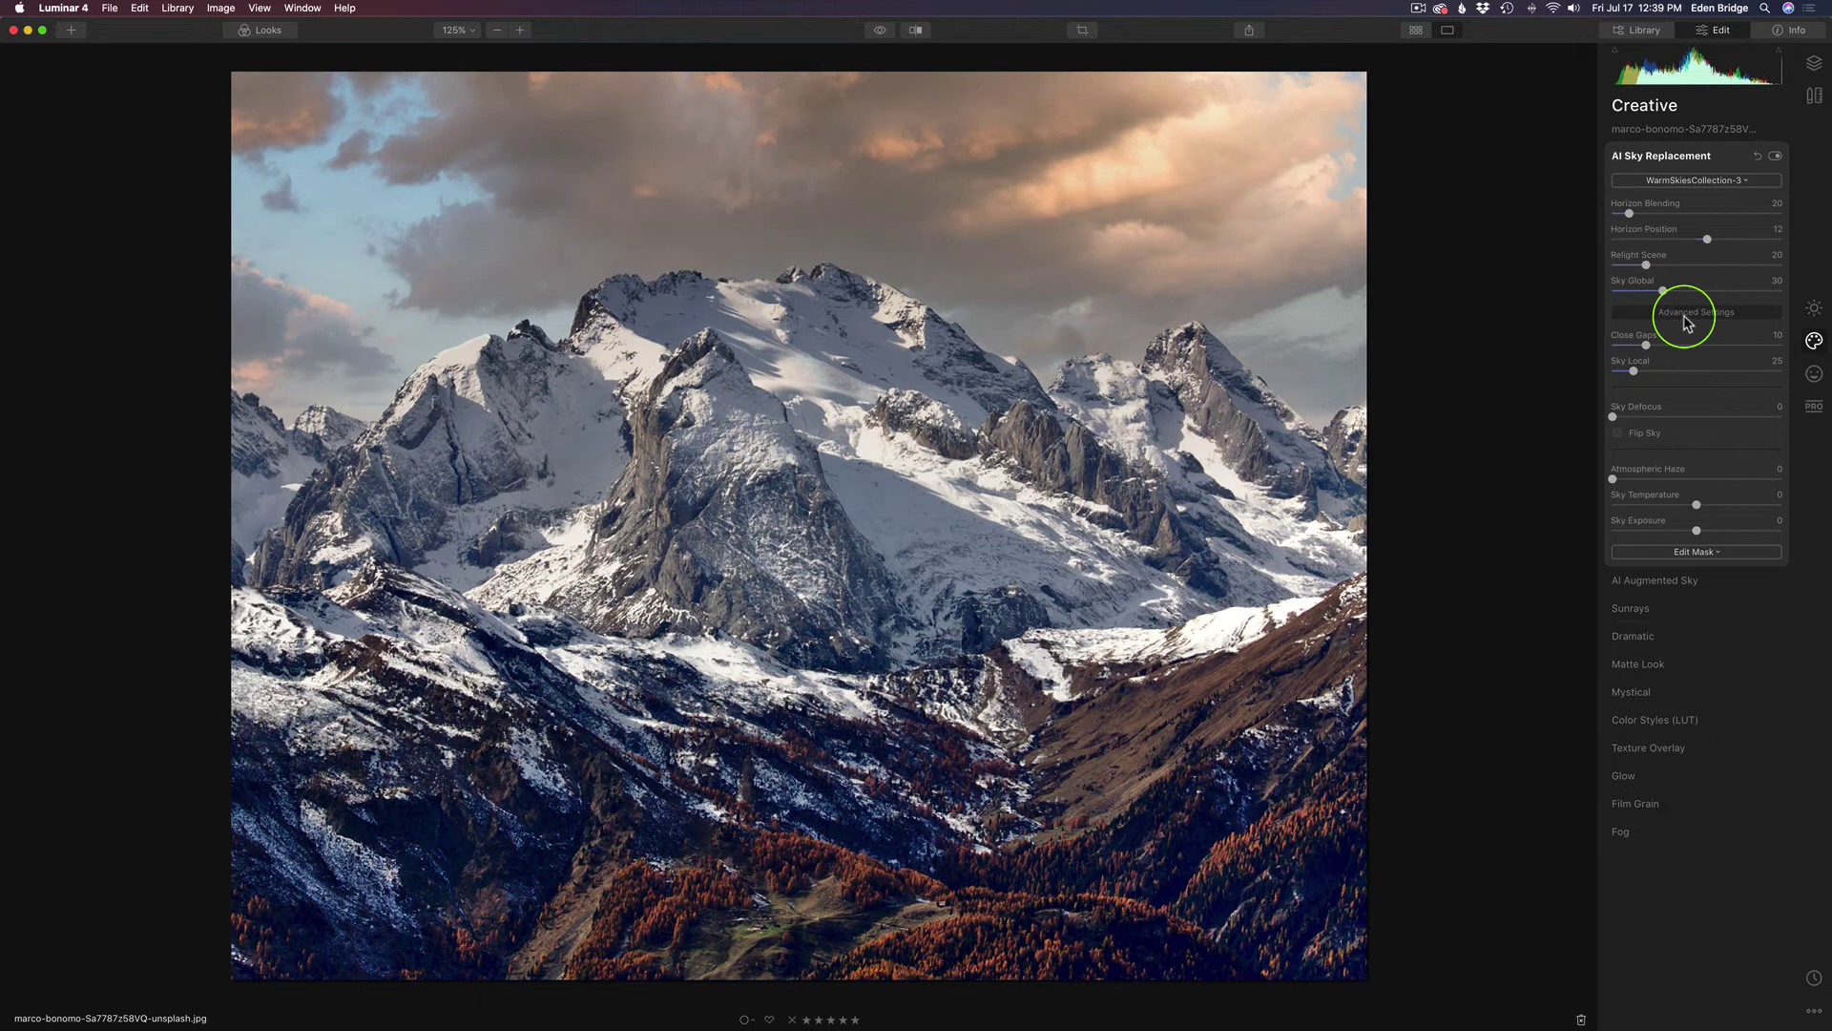
Show the Custom skies folder in Finder and open a second Finder window.
left_click(1708, 181)
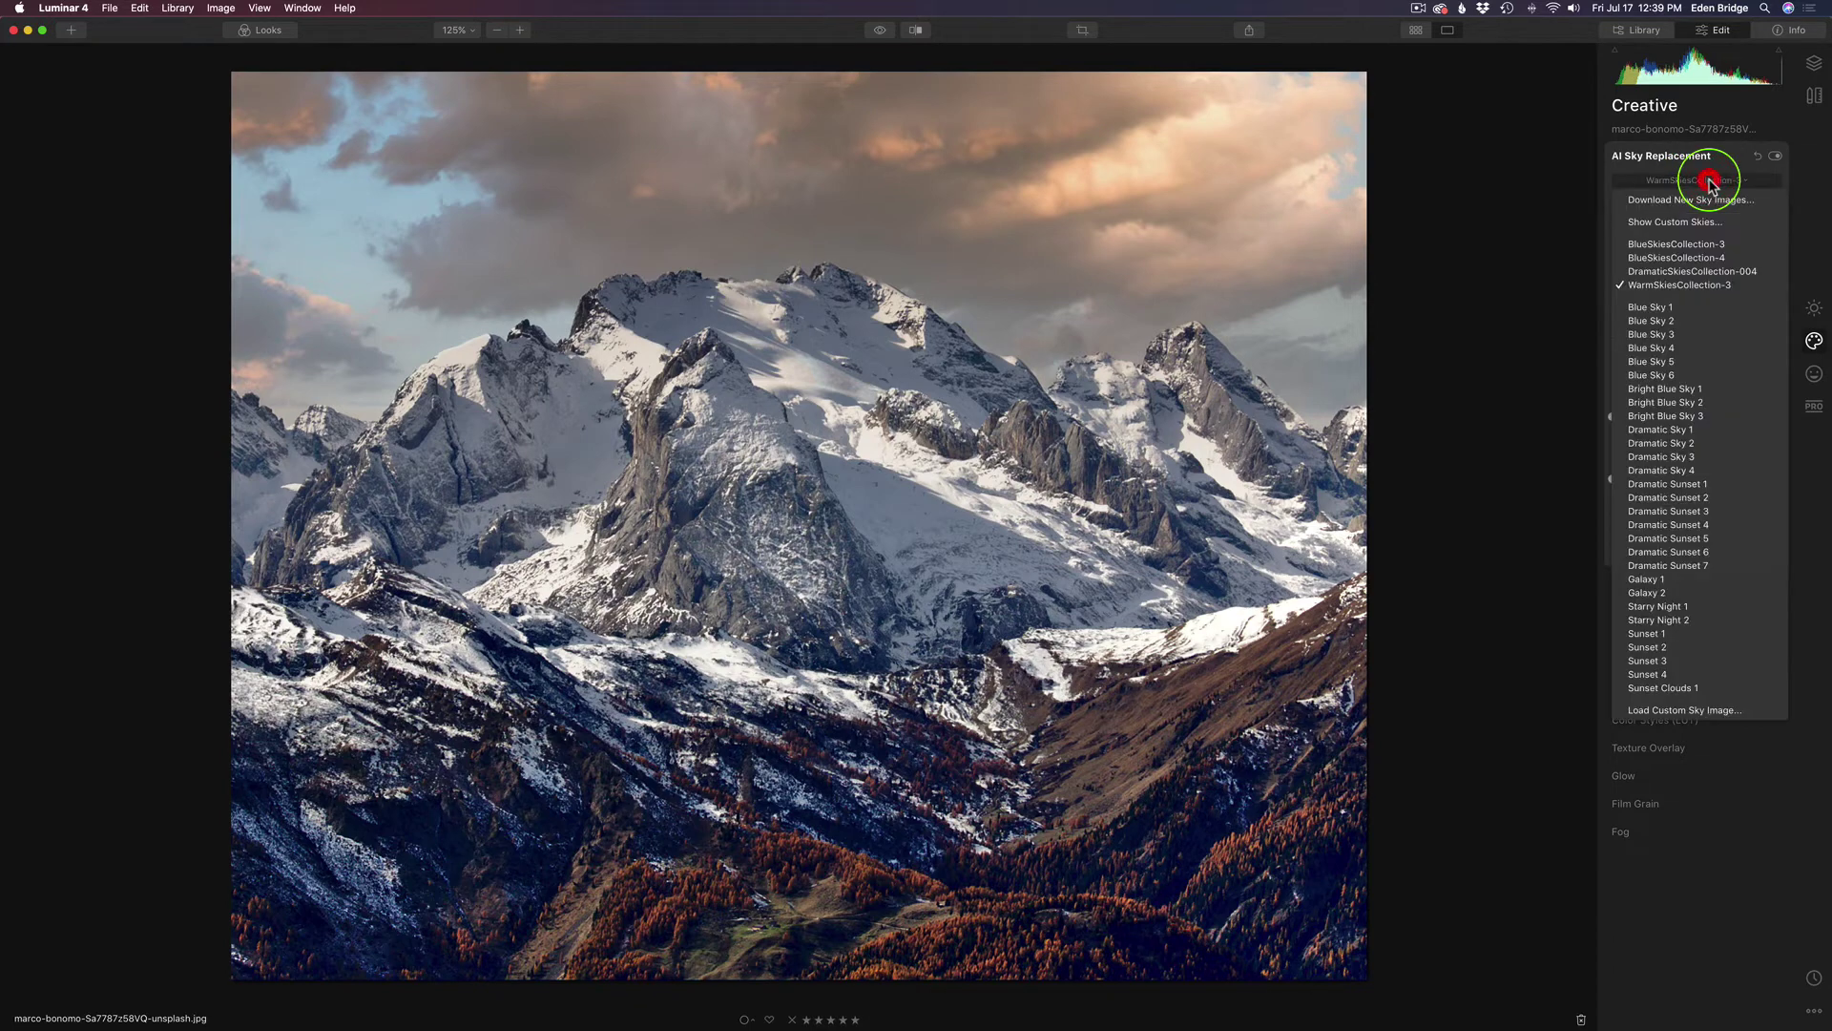
left_click(1671, 225)
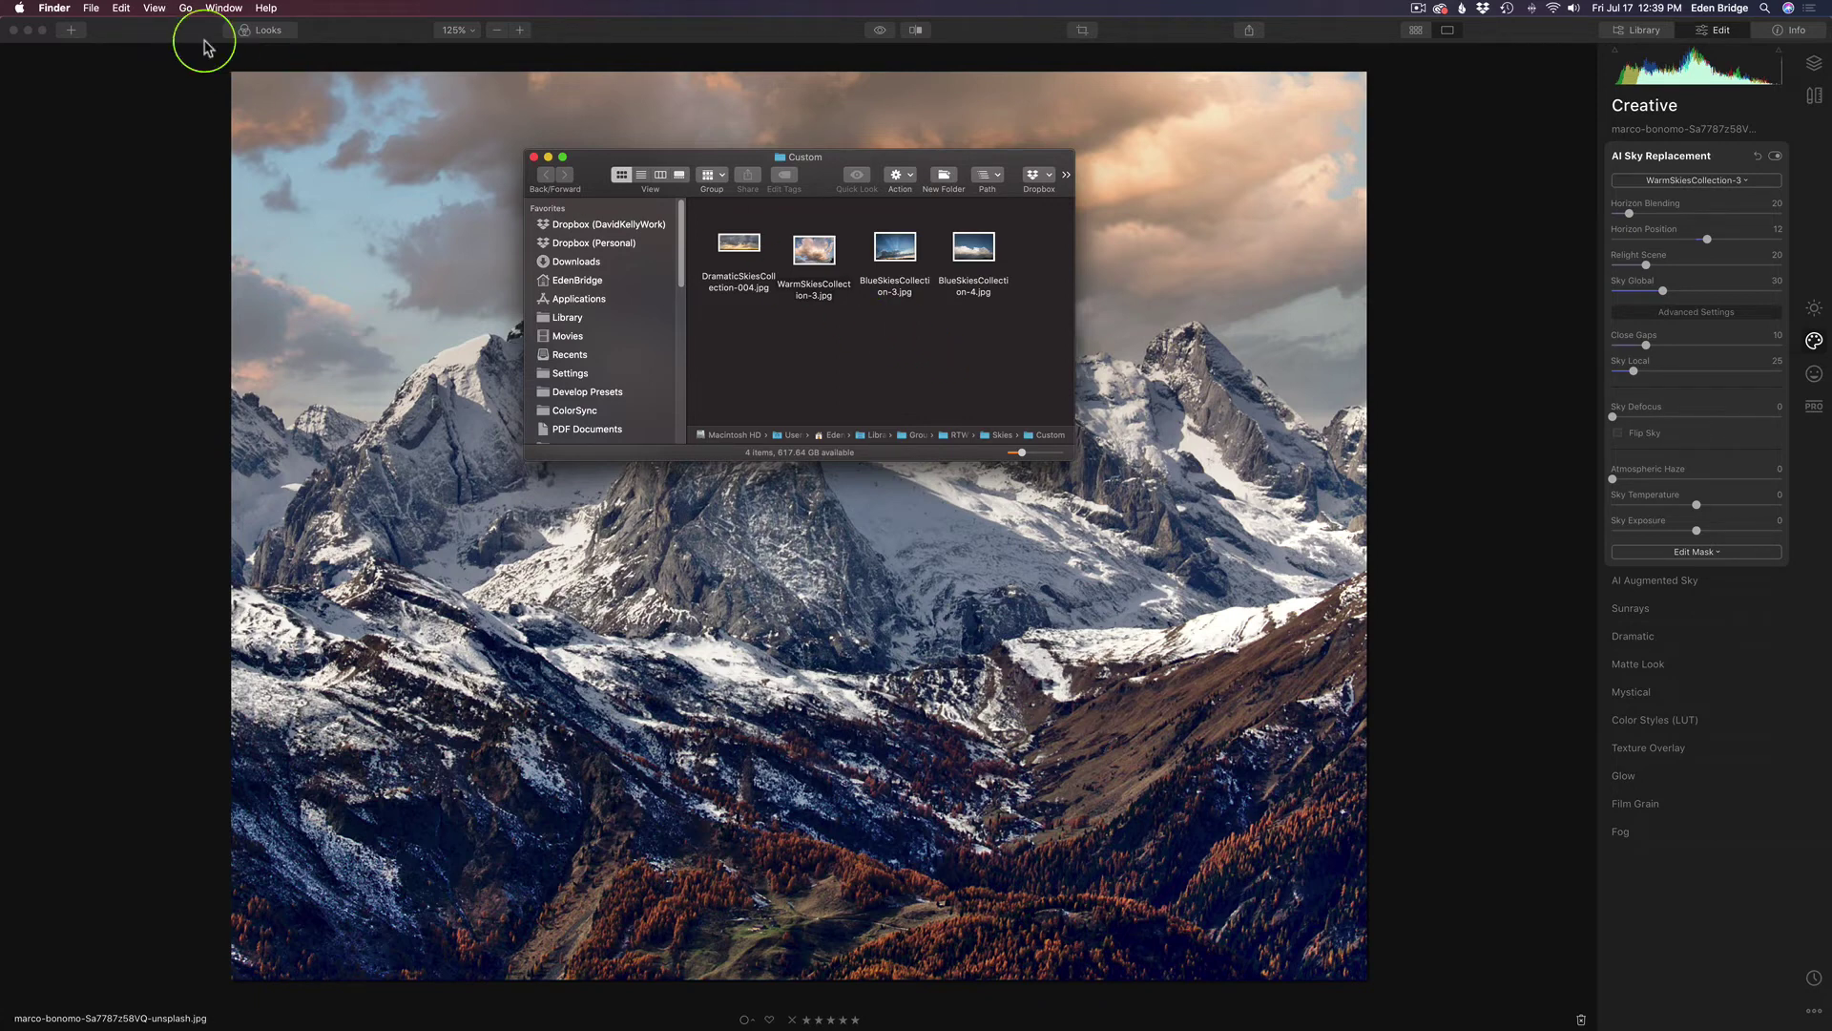
left_click(92, 9)
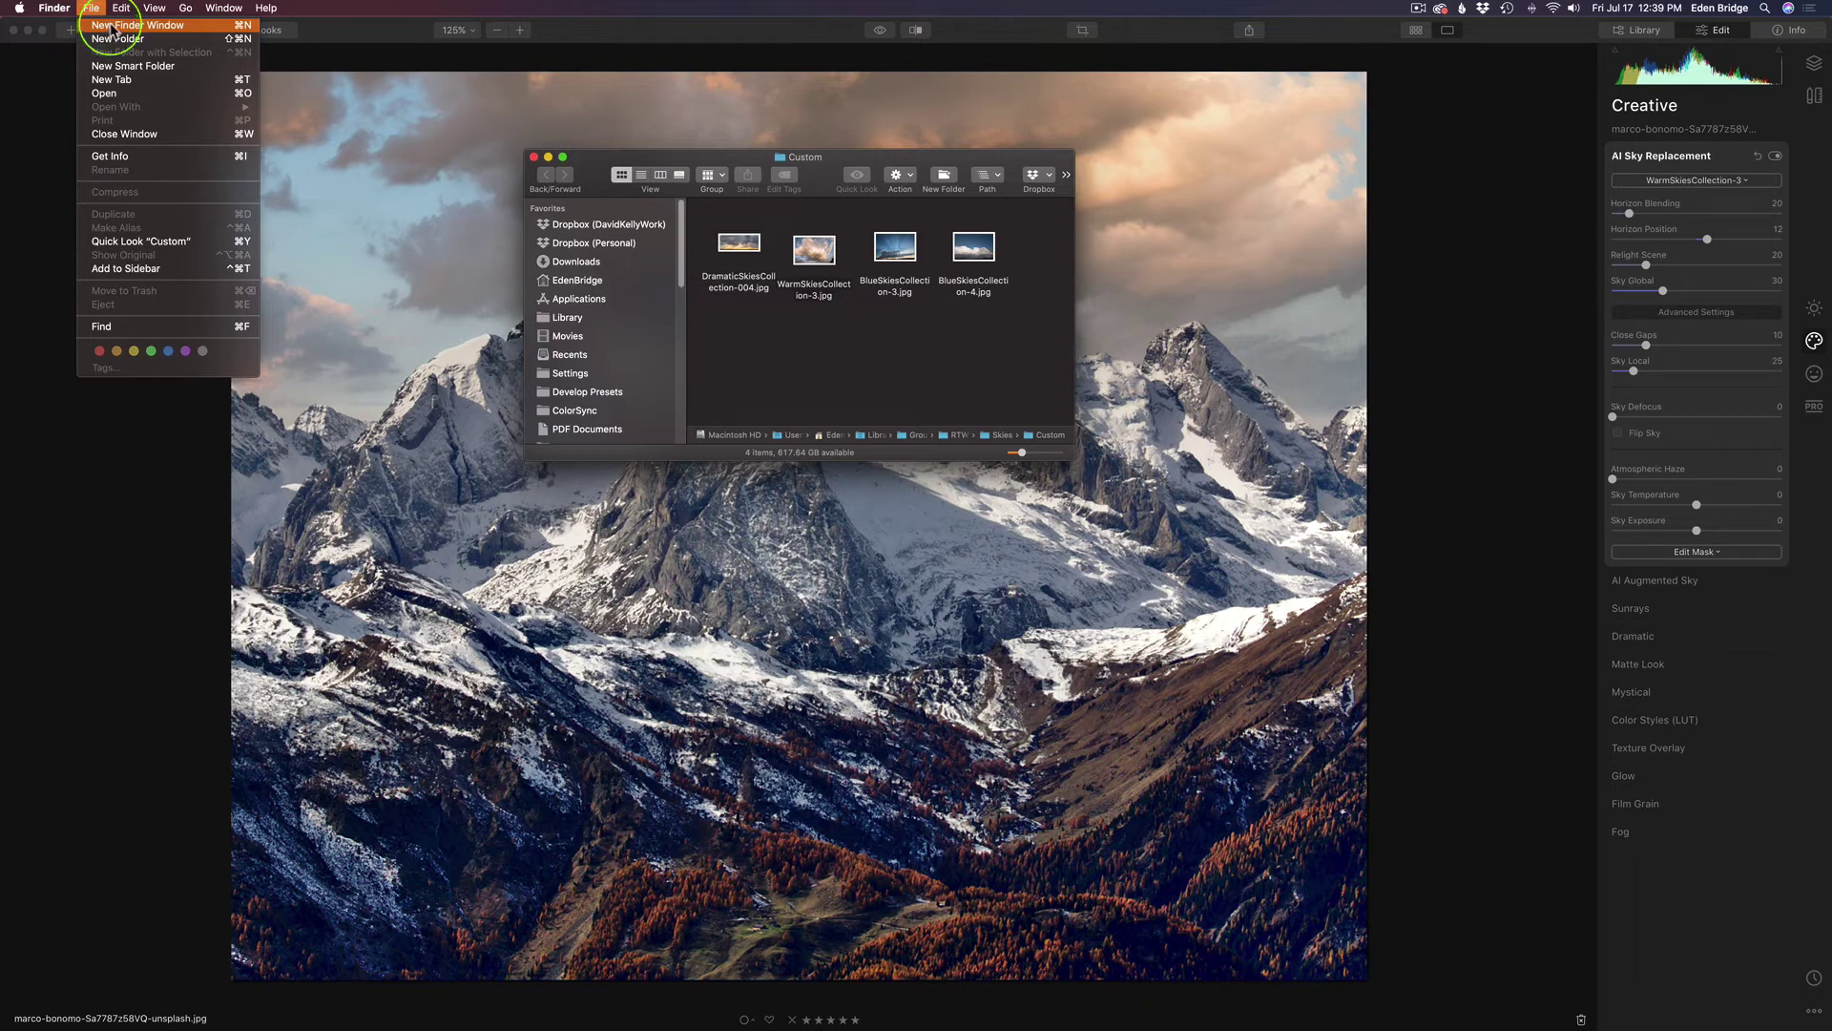
left_click(112, 29)
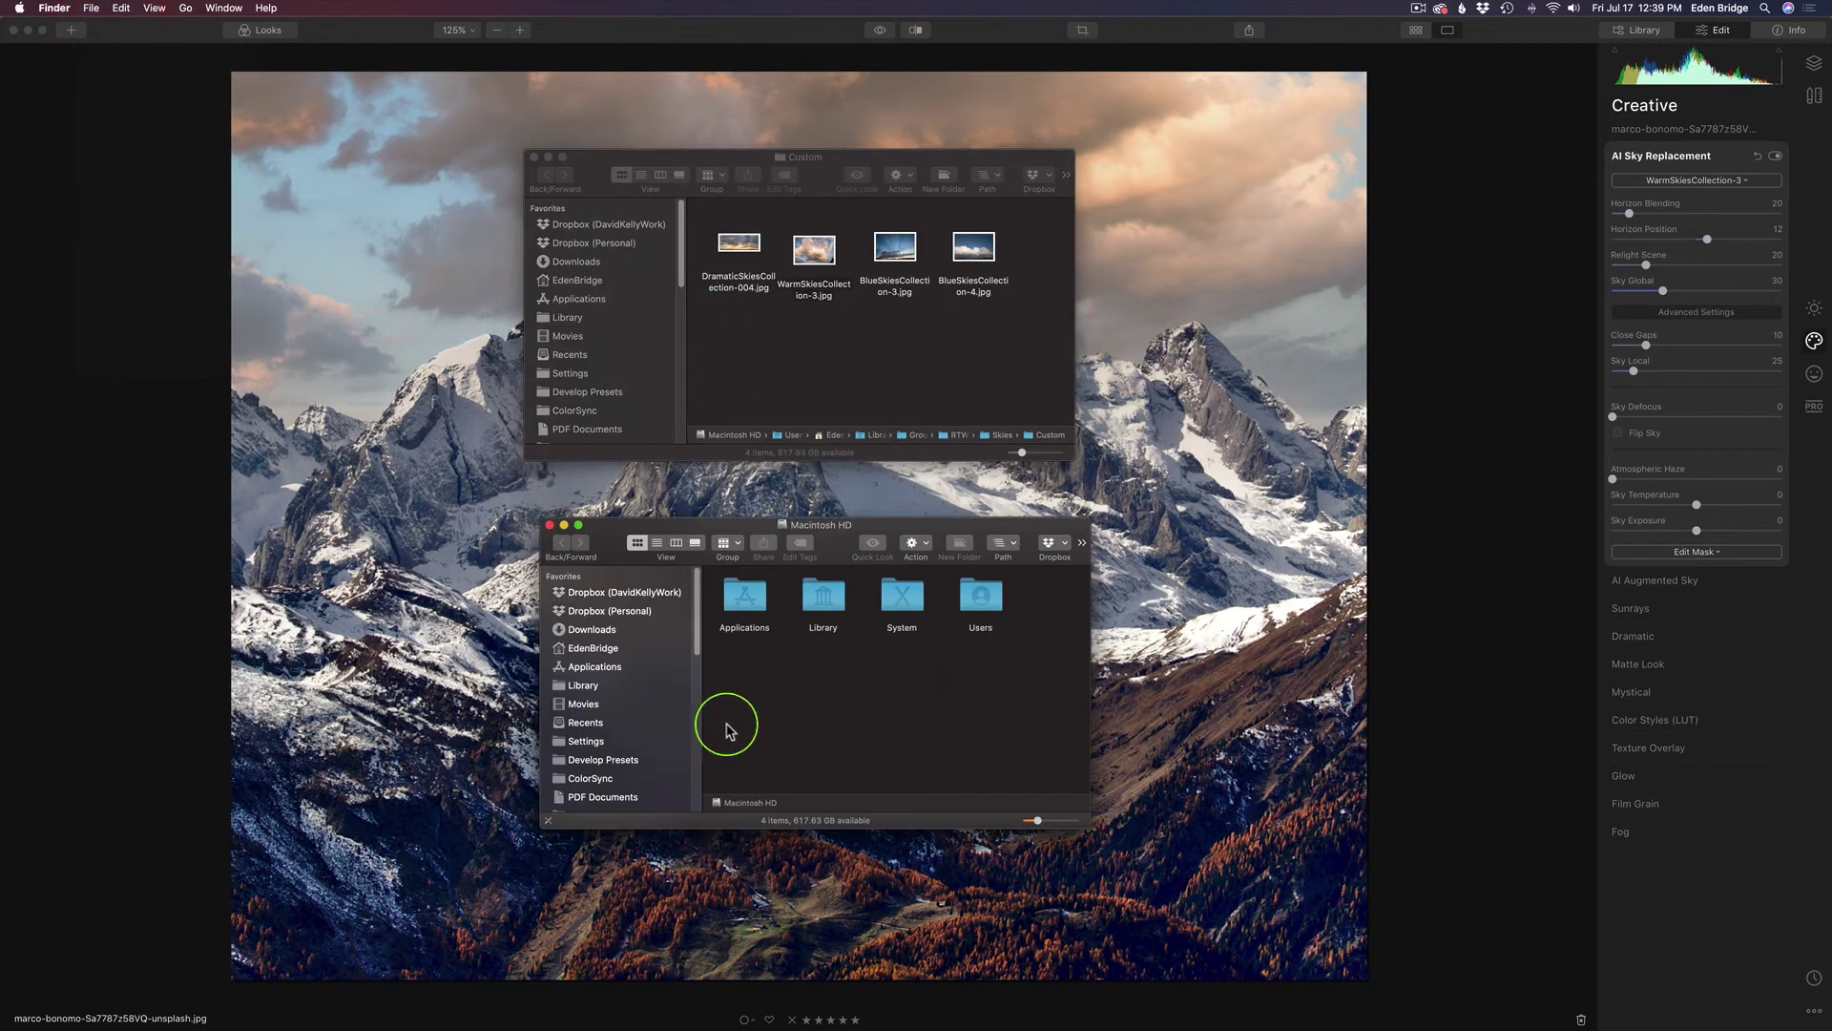
From OWC HD > Pictures- Set 1 > MacPhun Sky Replacement > BLUE SKIES COLECTION, copy BlueSkiesCollection-12 into Custom.
scroll(630, 706, "down", 10)
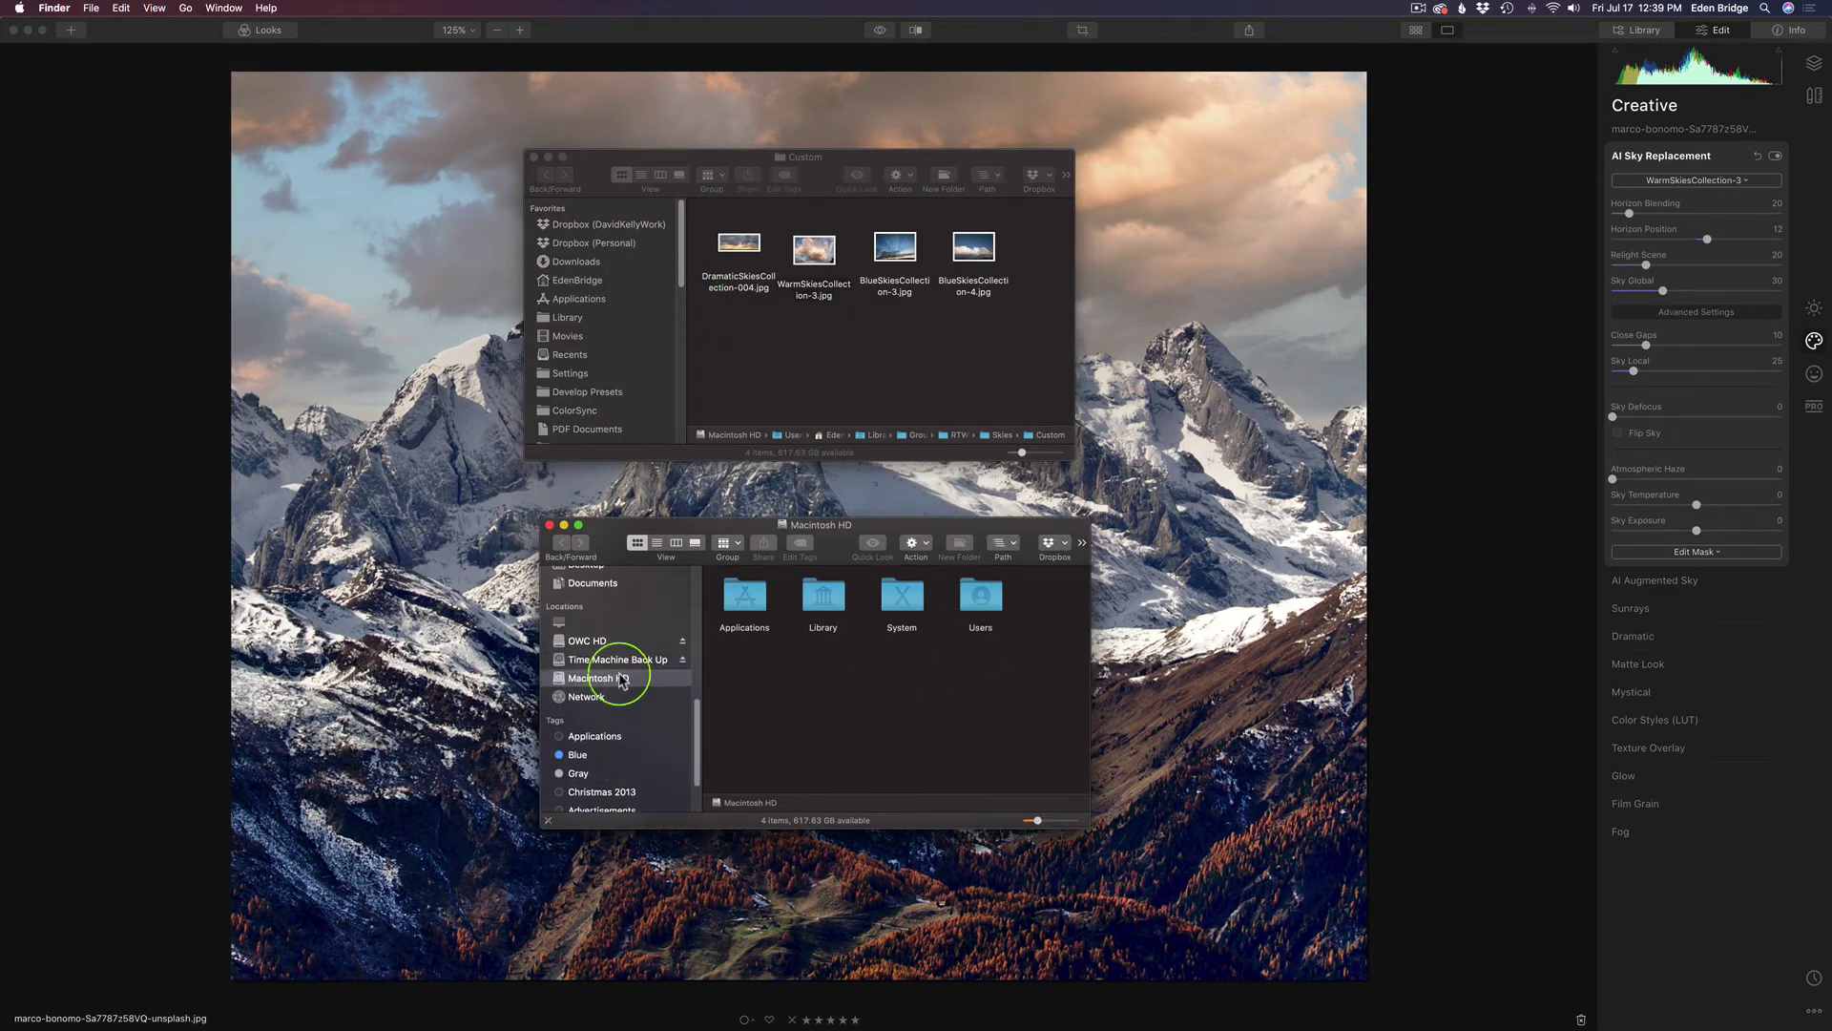
left_click(604, 646)
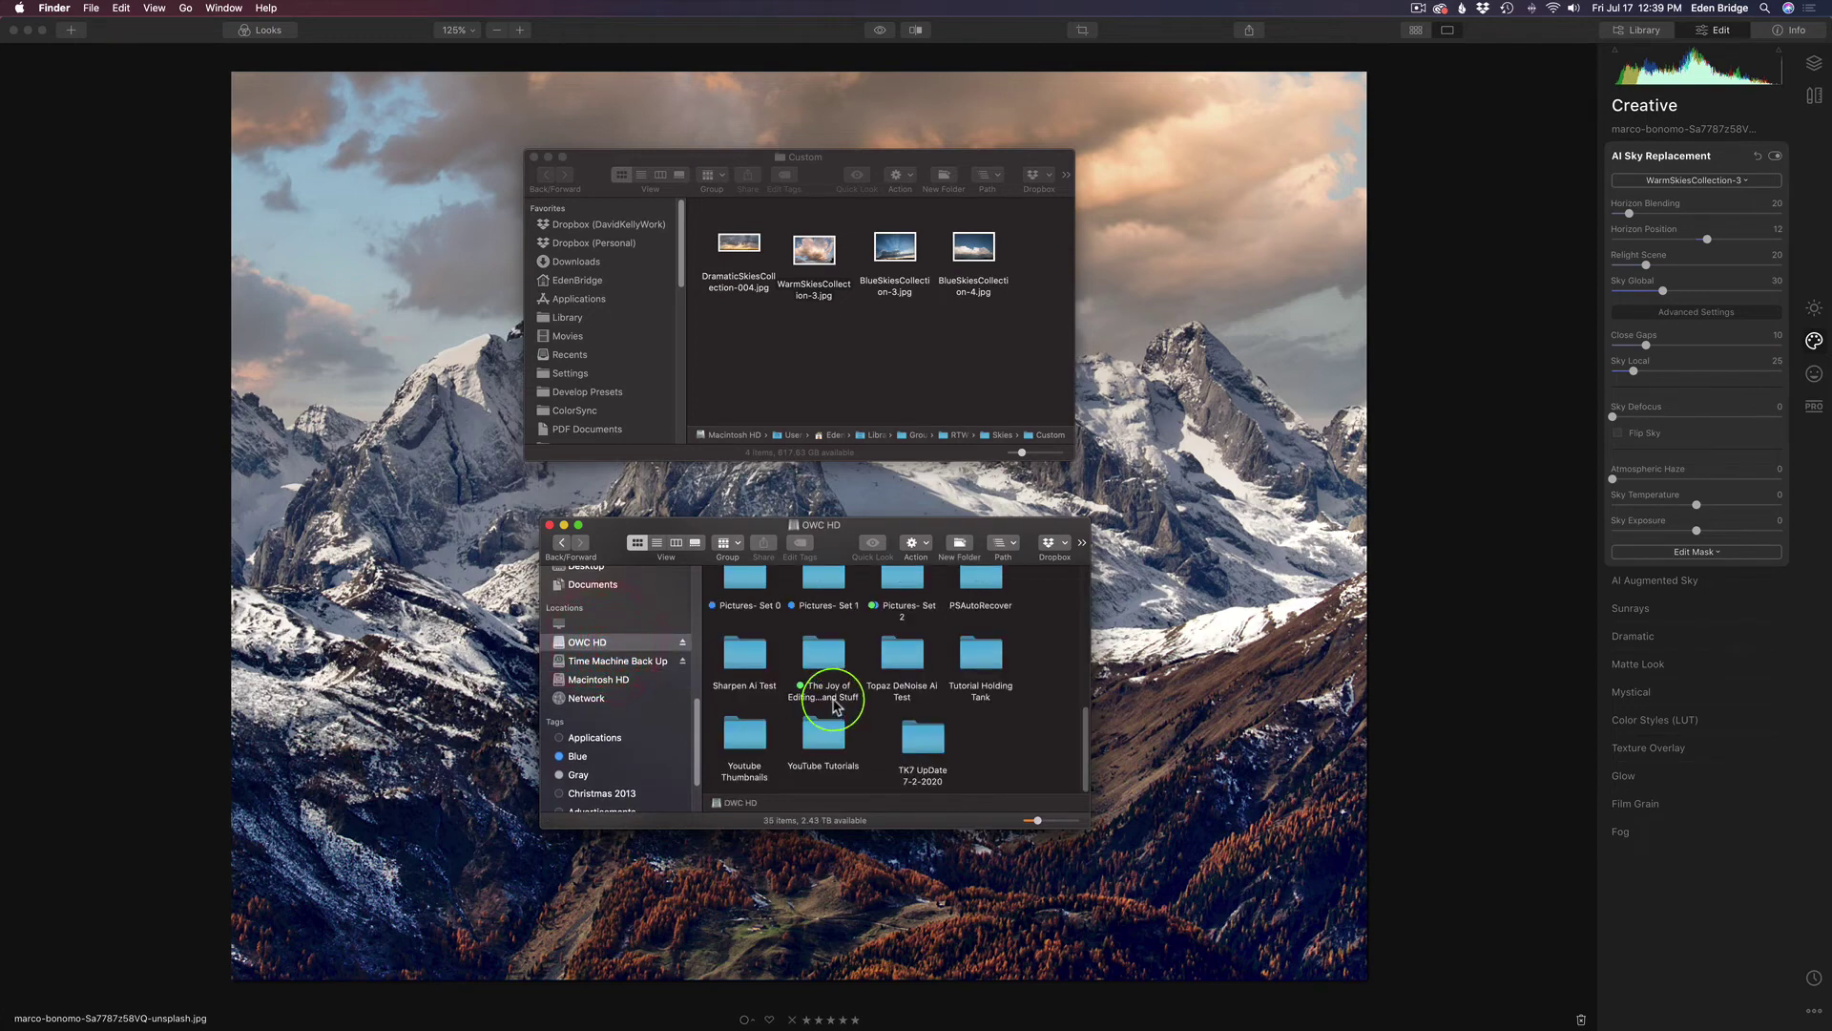
double_click(821, 584)
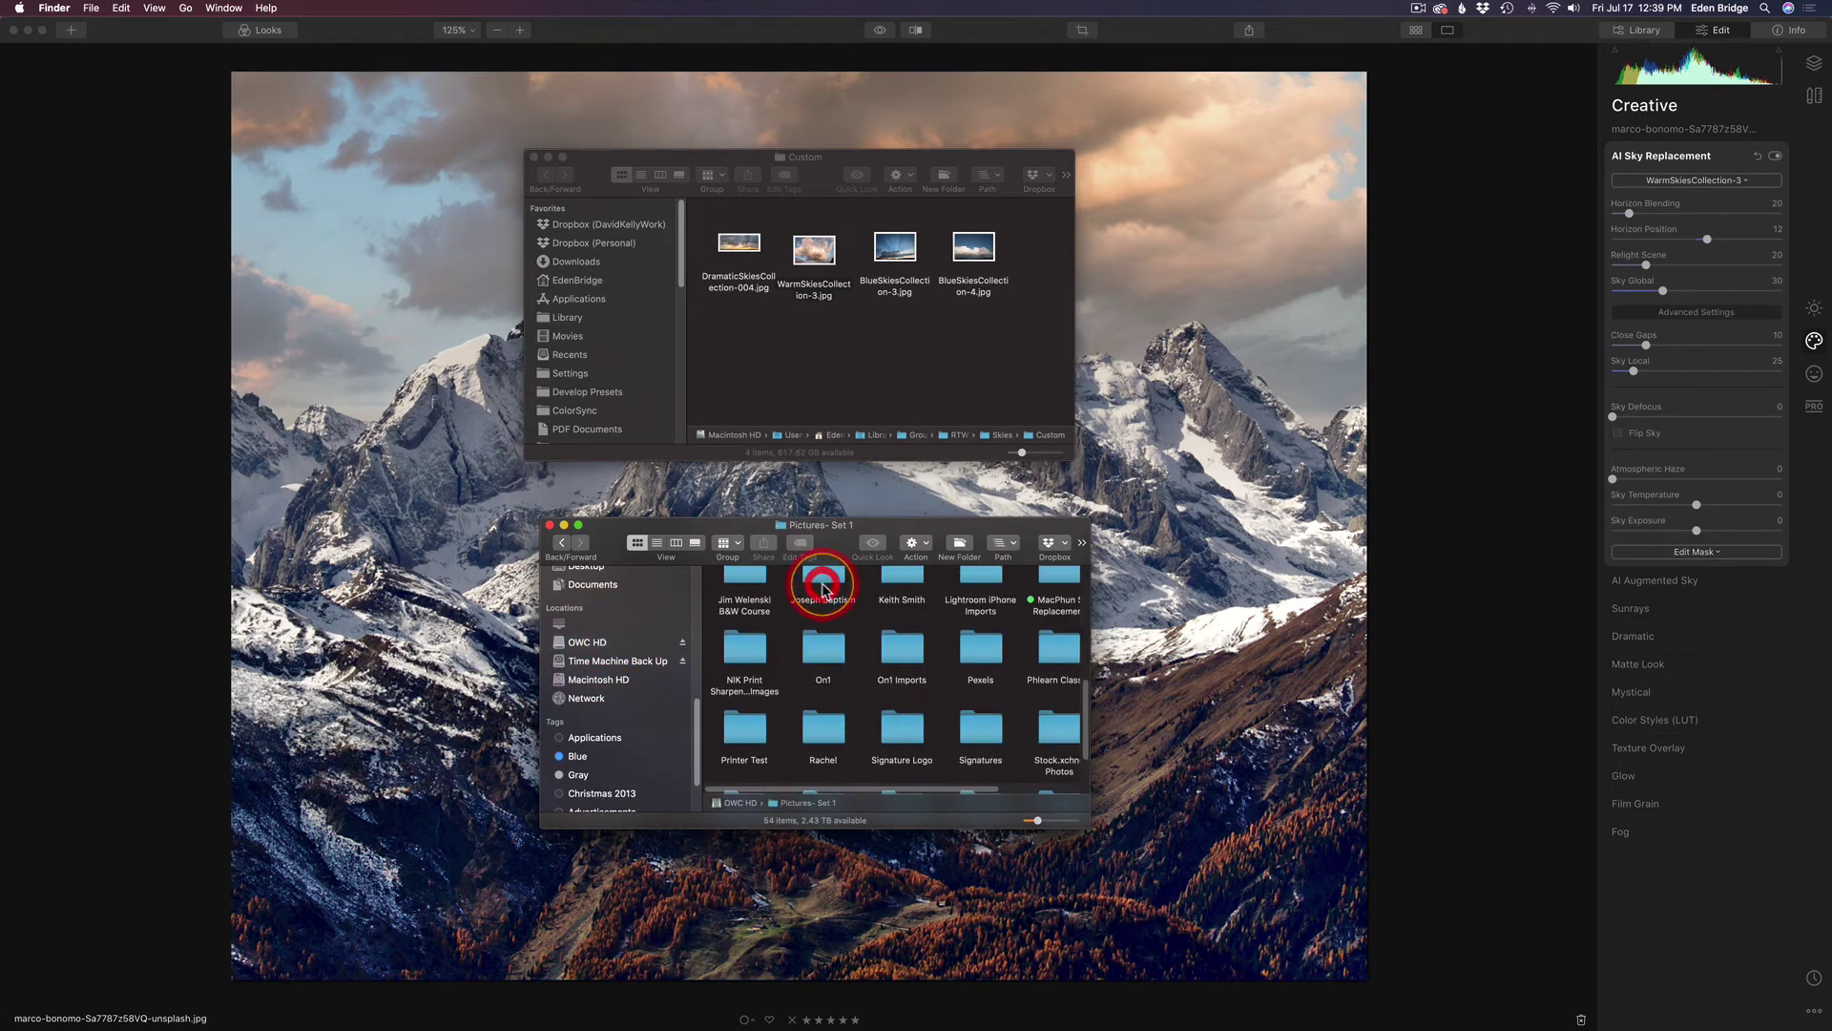
double_click(1058, 587)
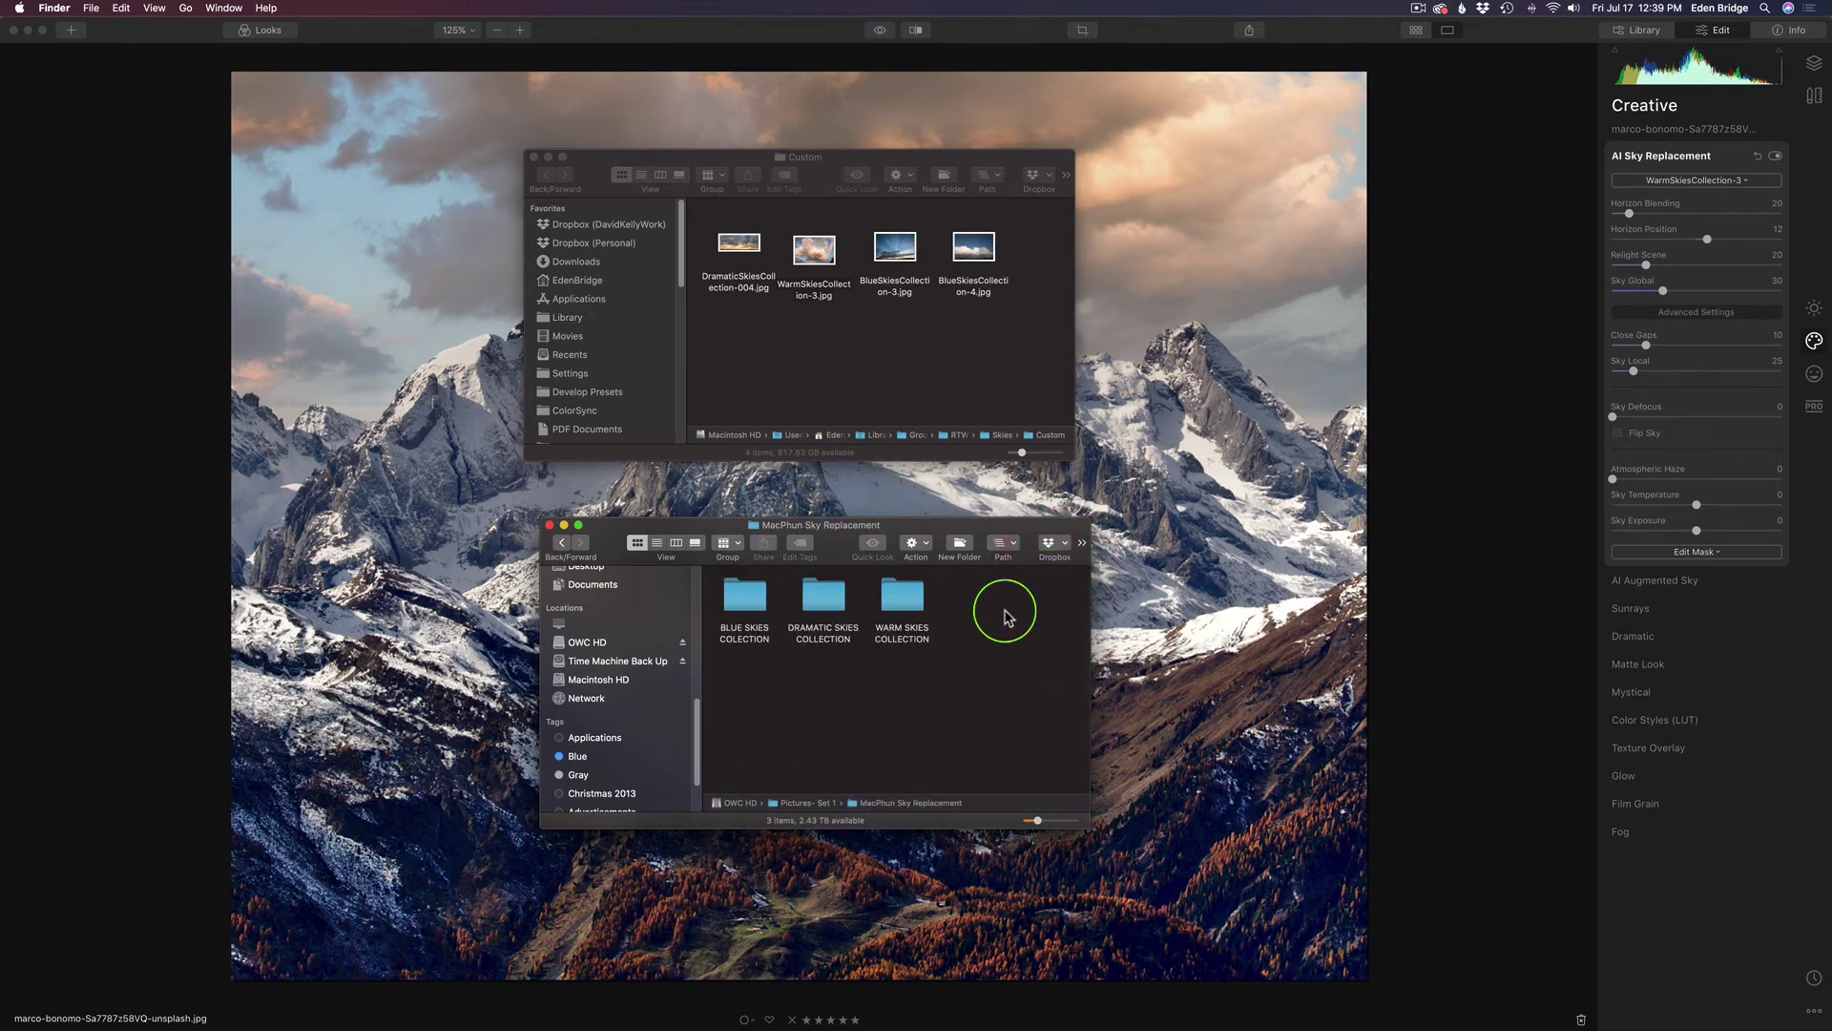
double_click(746, 597)
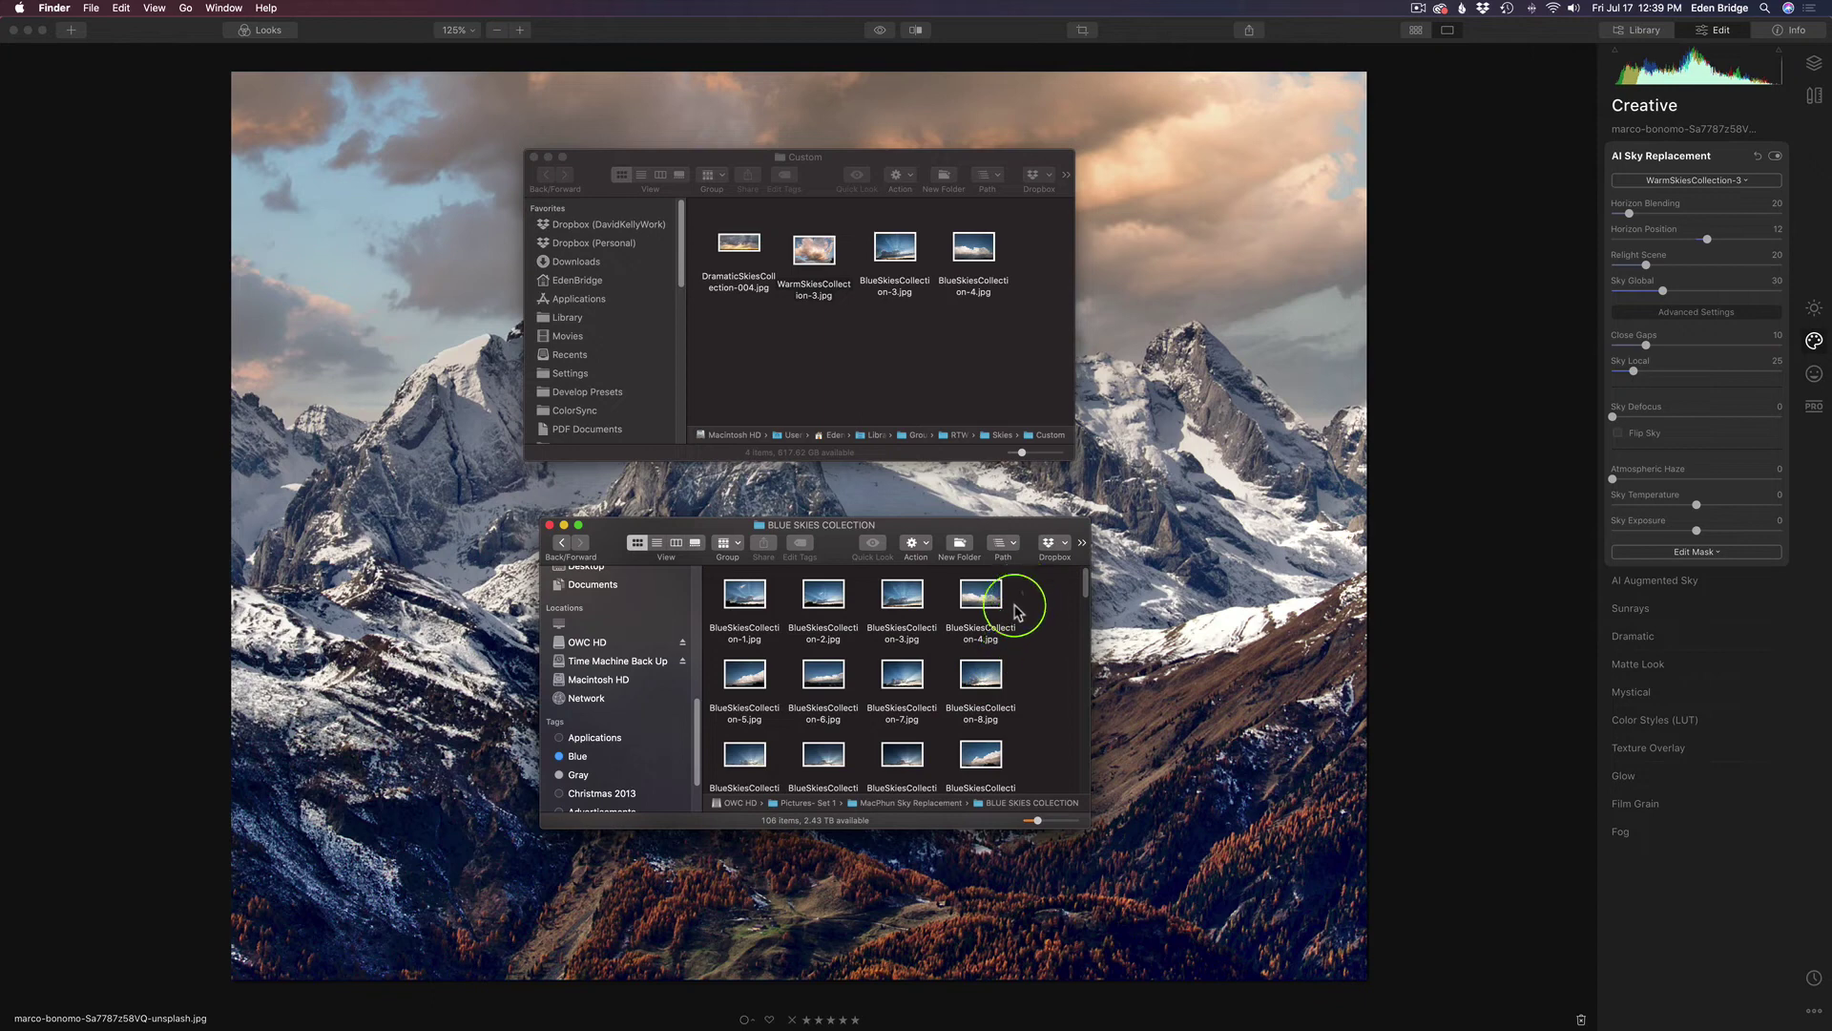
left_click_drag(1019, 609, 873, 711)
left_click(987, 589)
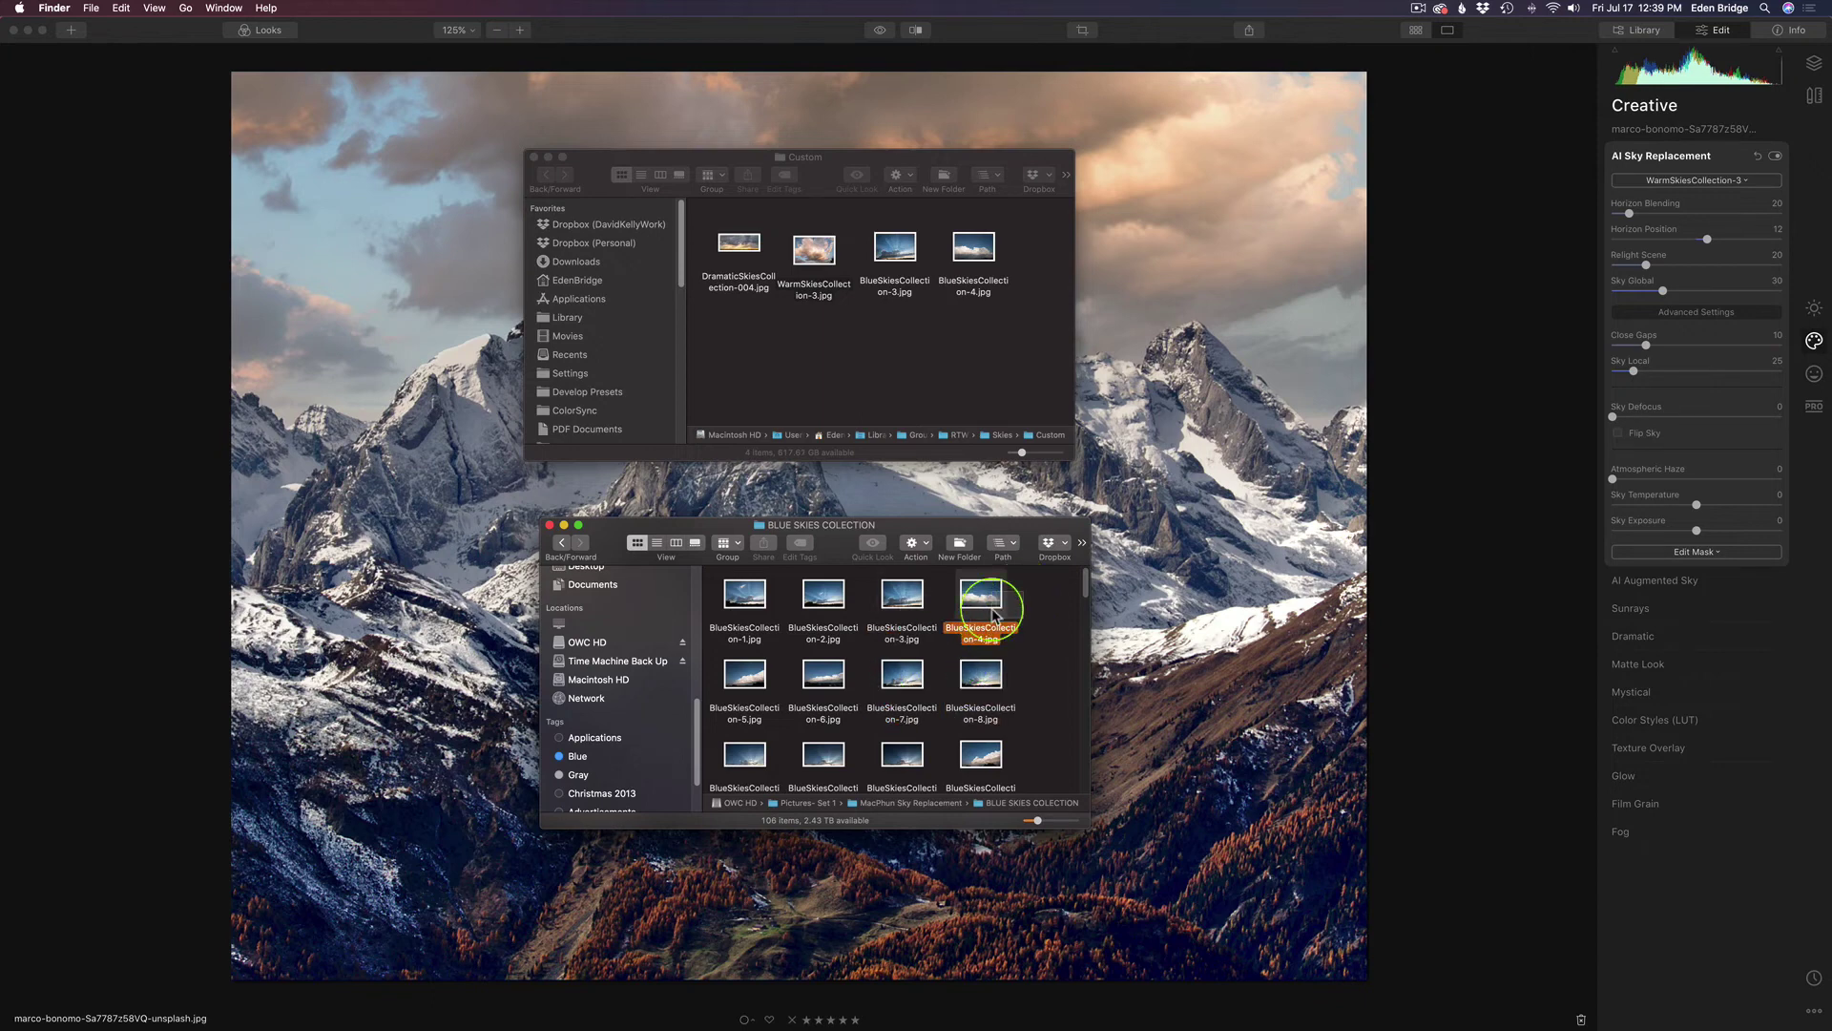
left_click(981, 759)
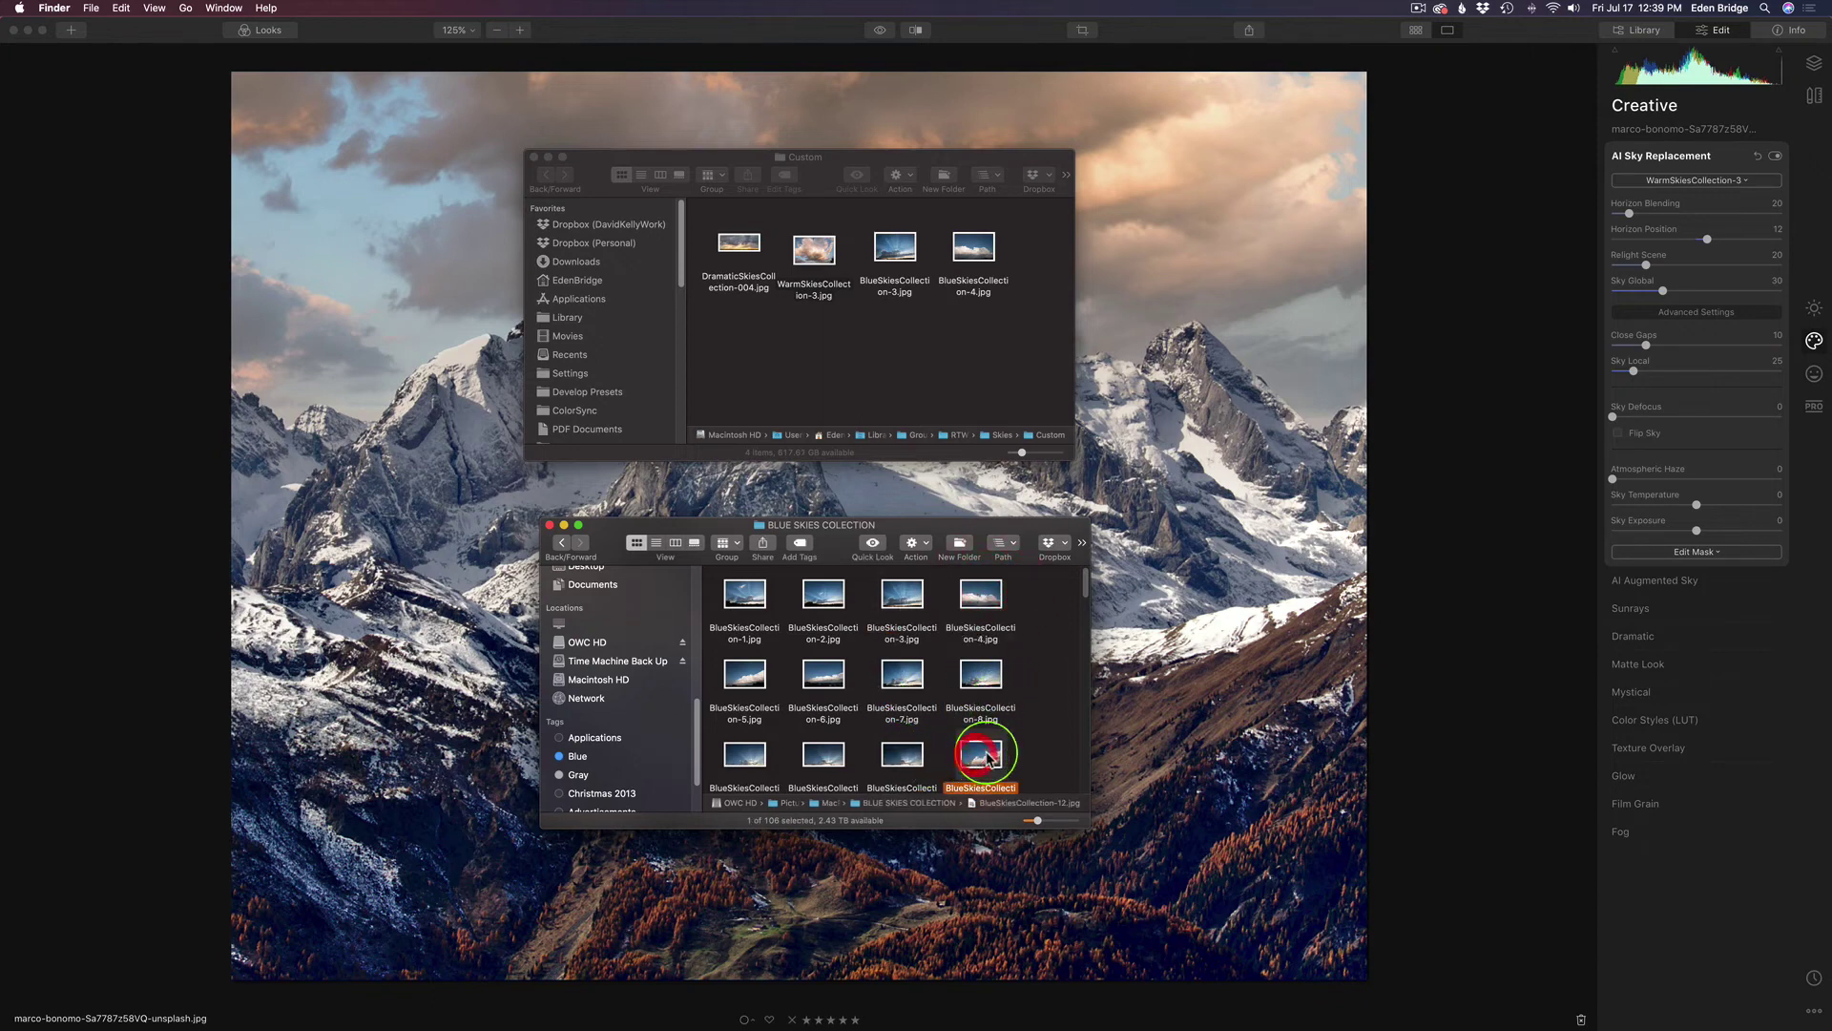
left_click_drag(988, 758, 752, 338)
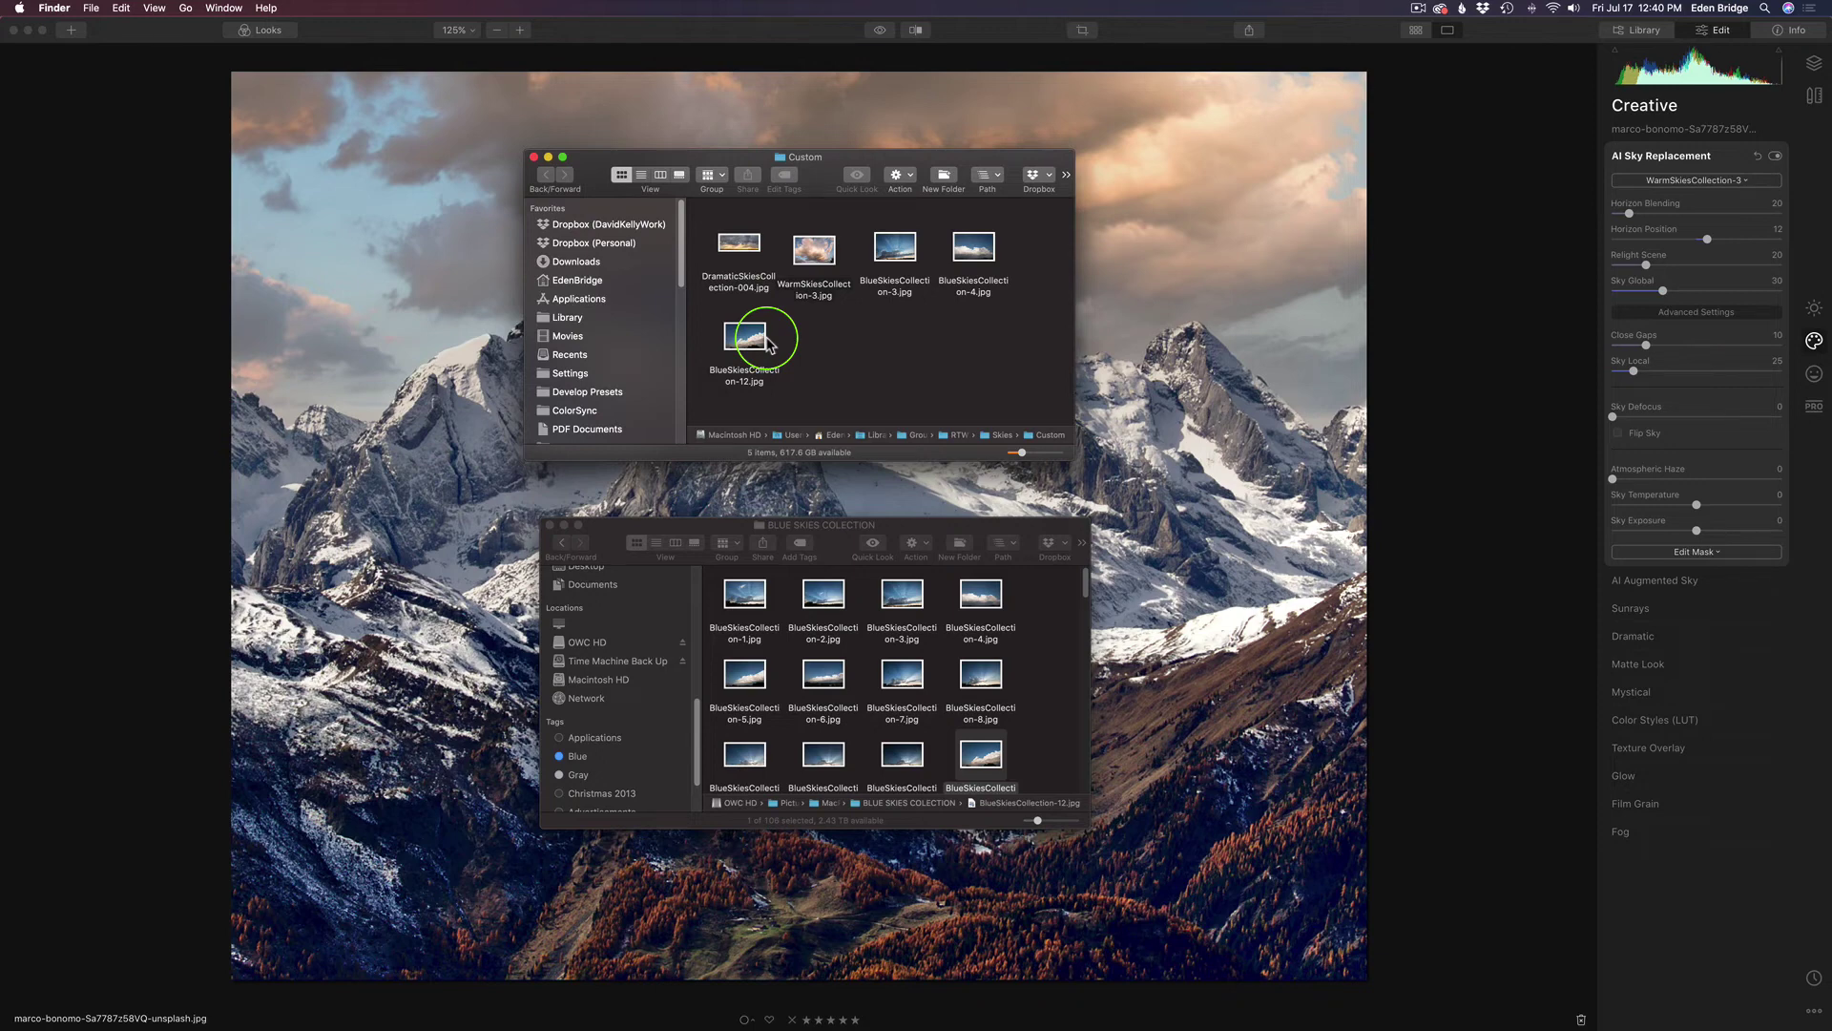
Close both Finder windows and look for BlueSkiesCollection-12 in the Sky Selection list.
left_click(549, 525)
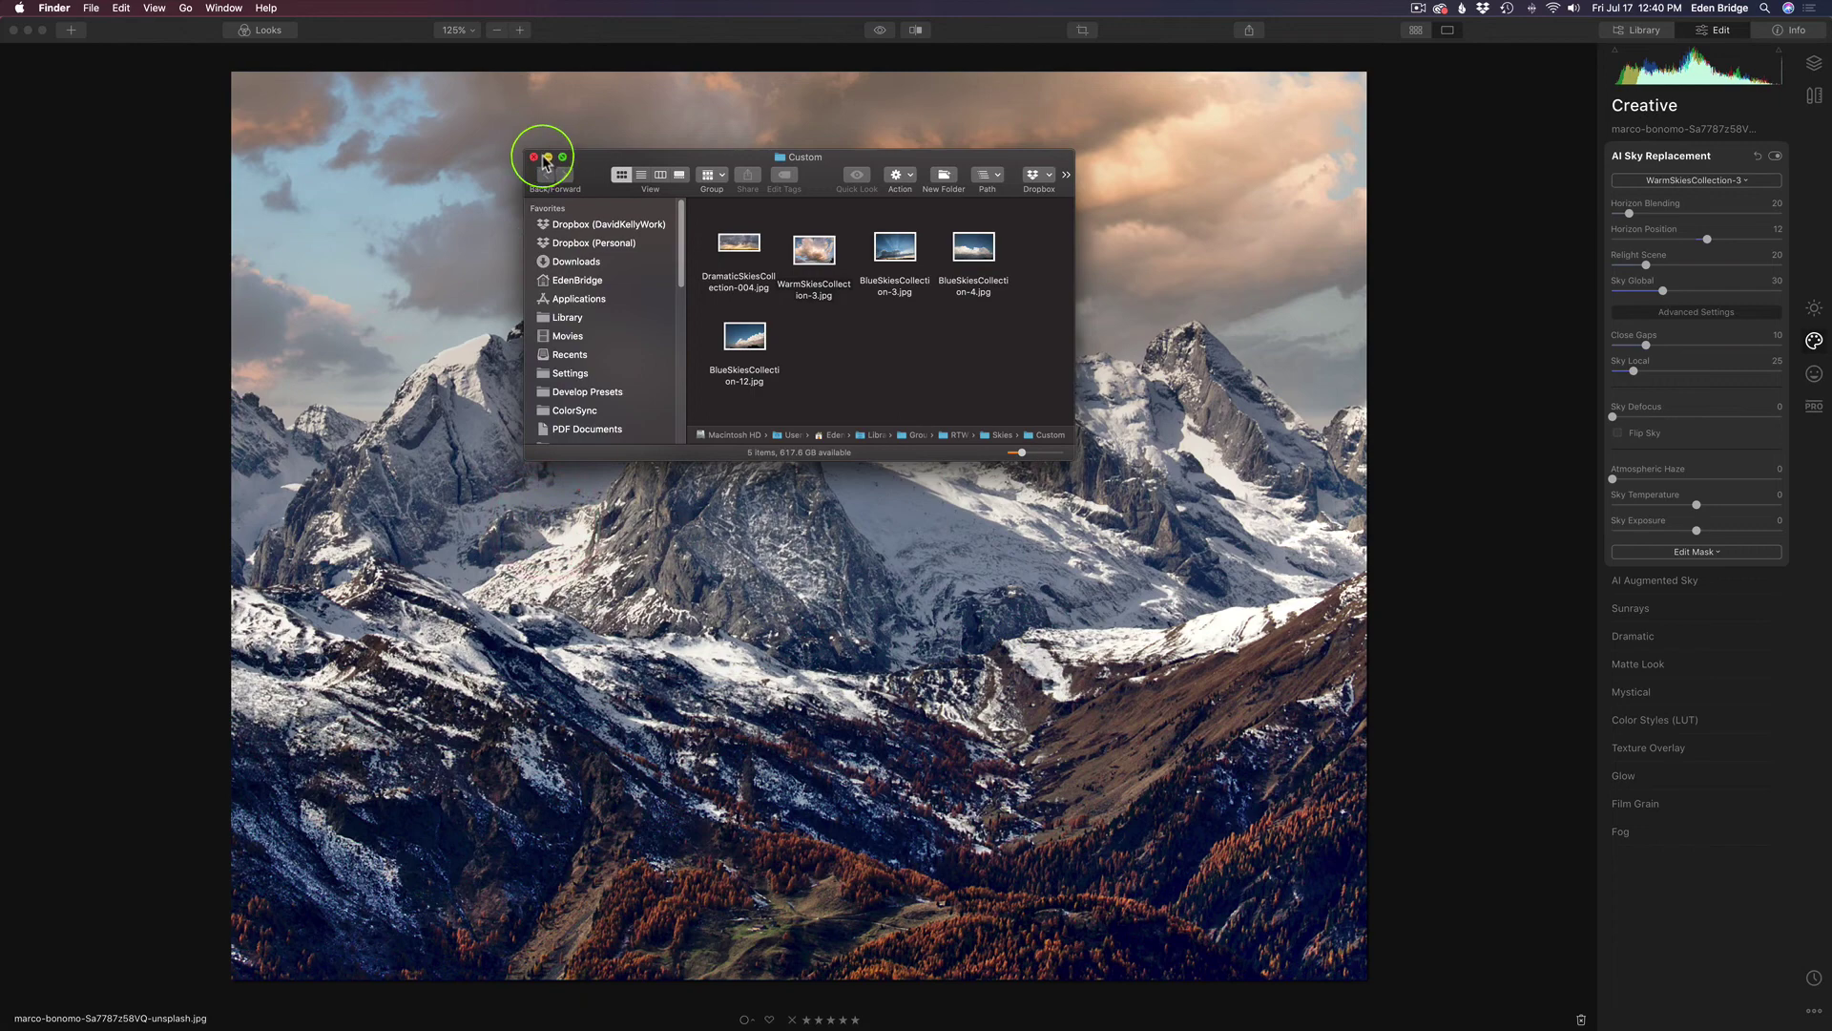
left_click(533, 157)
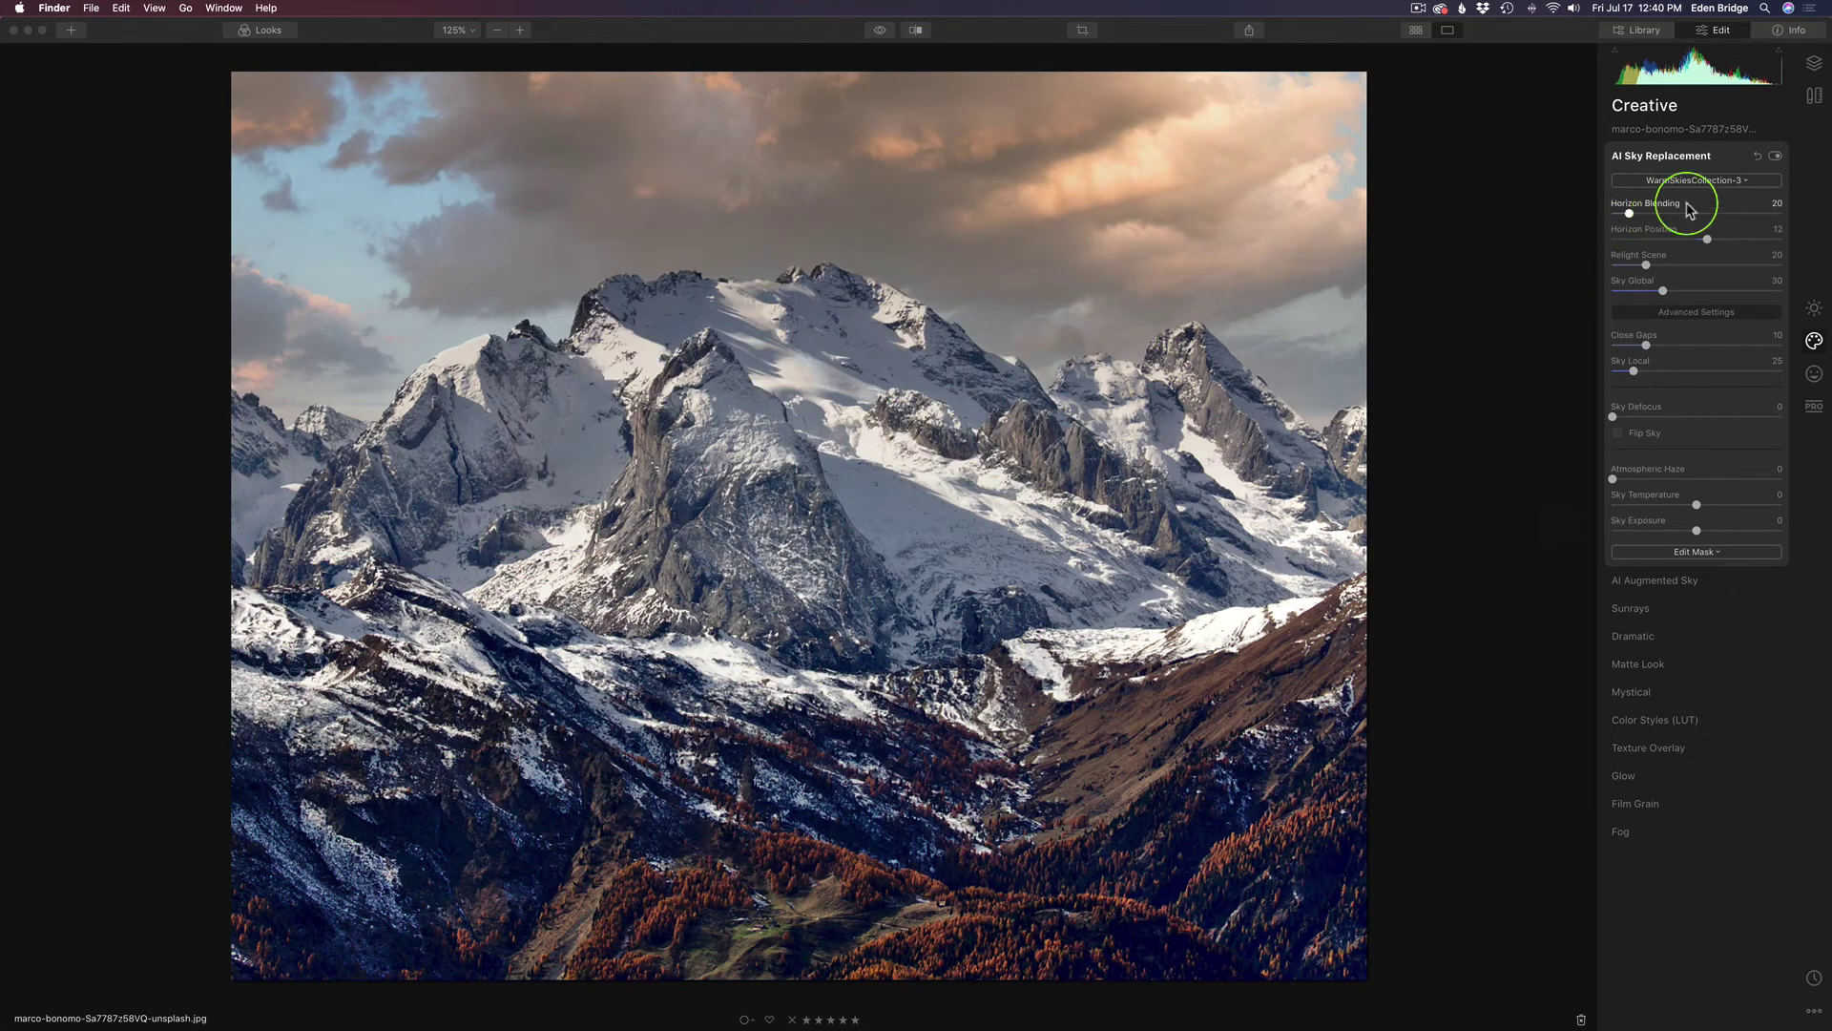
left_click(1710, 181)
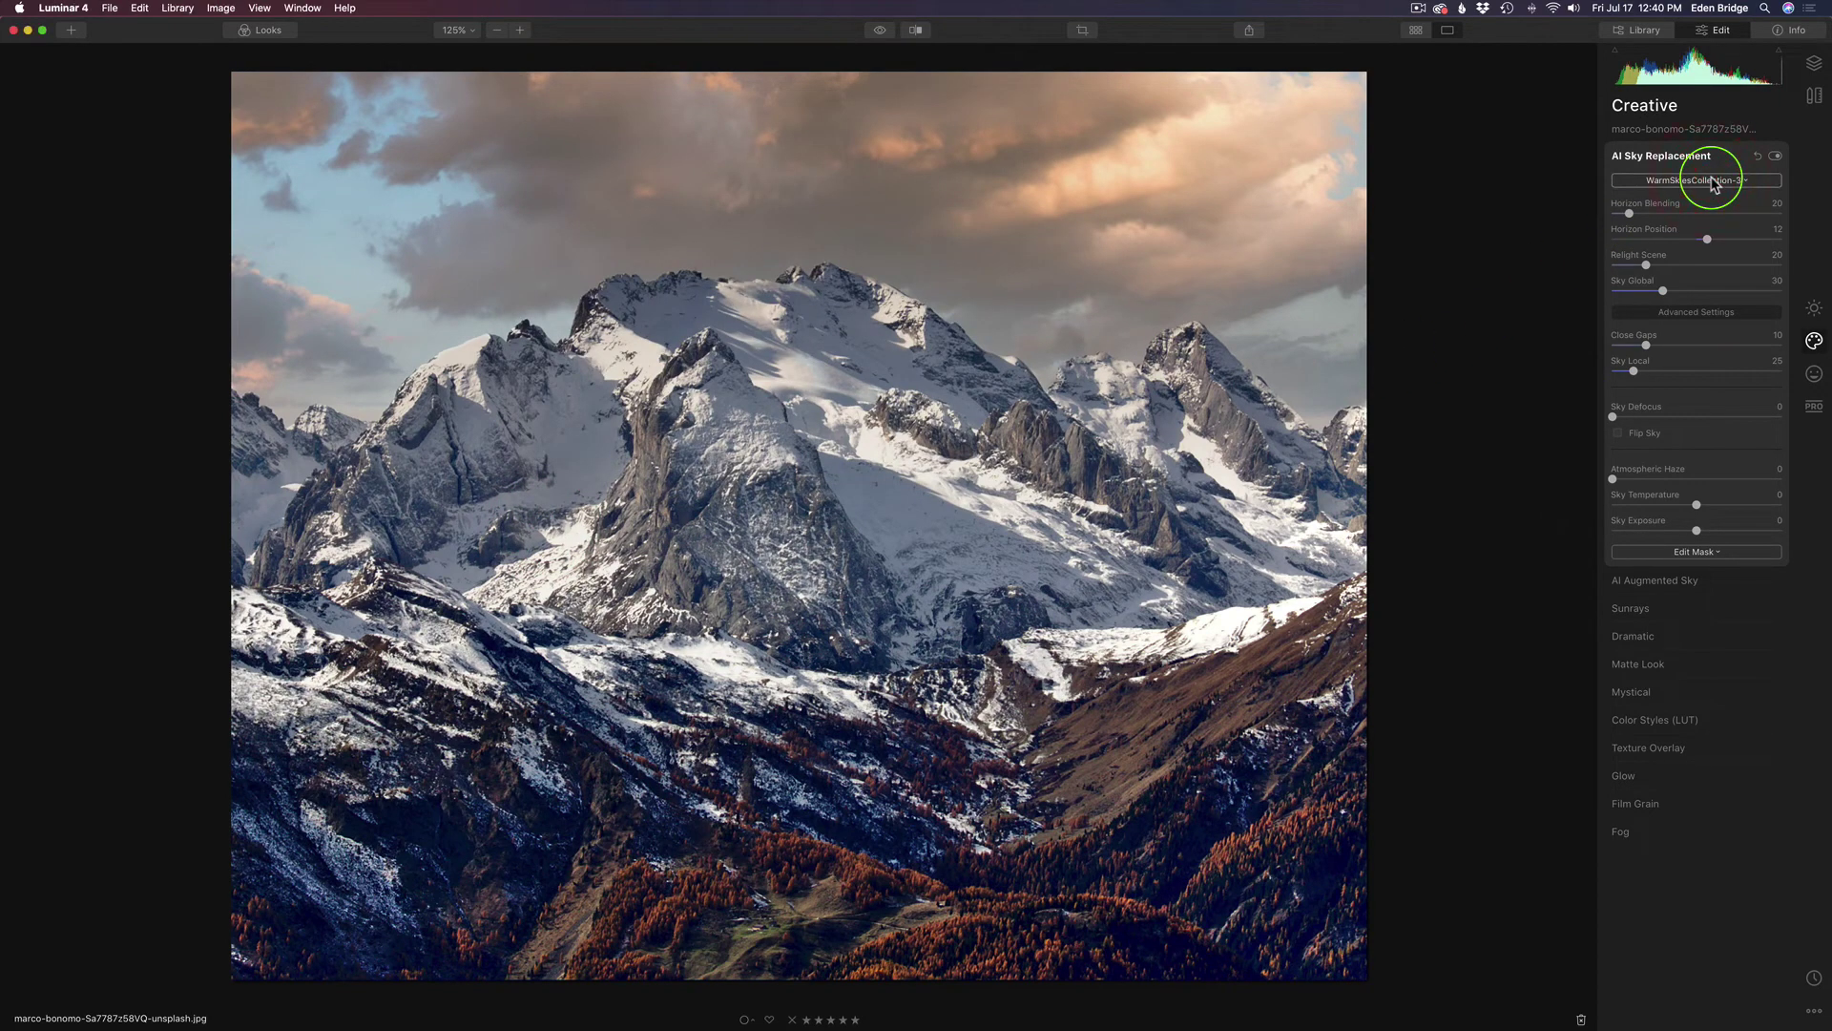
left_click(1710, 182)
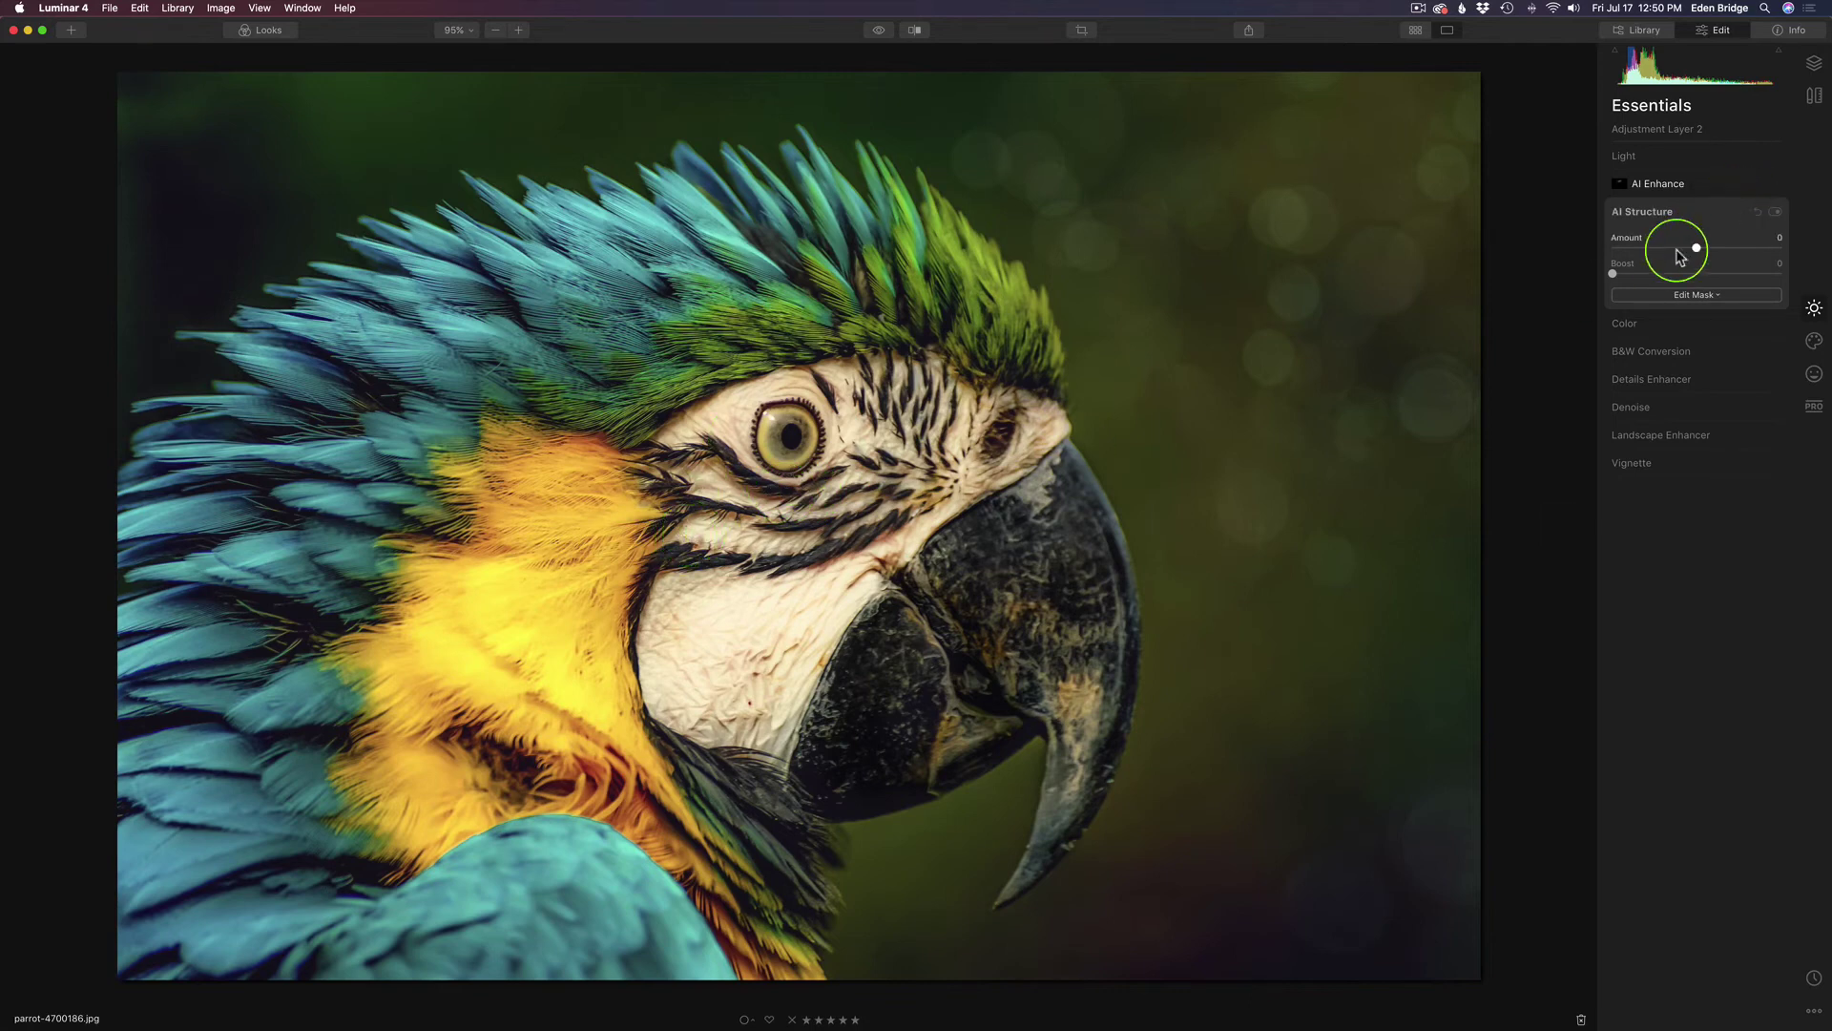
Set the AI Structure Amount to 55 and choose Brush masking for it.
left_click_drag(1696, 250, 1739, 252)
left_click(1695, 296)
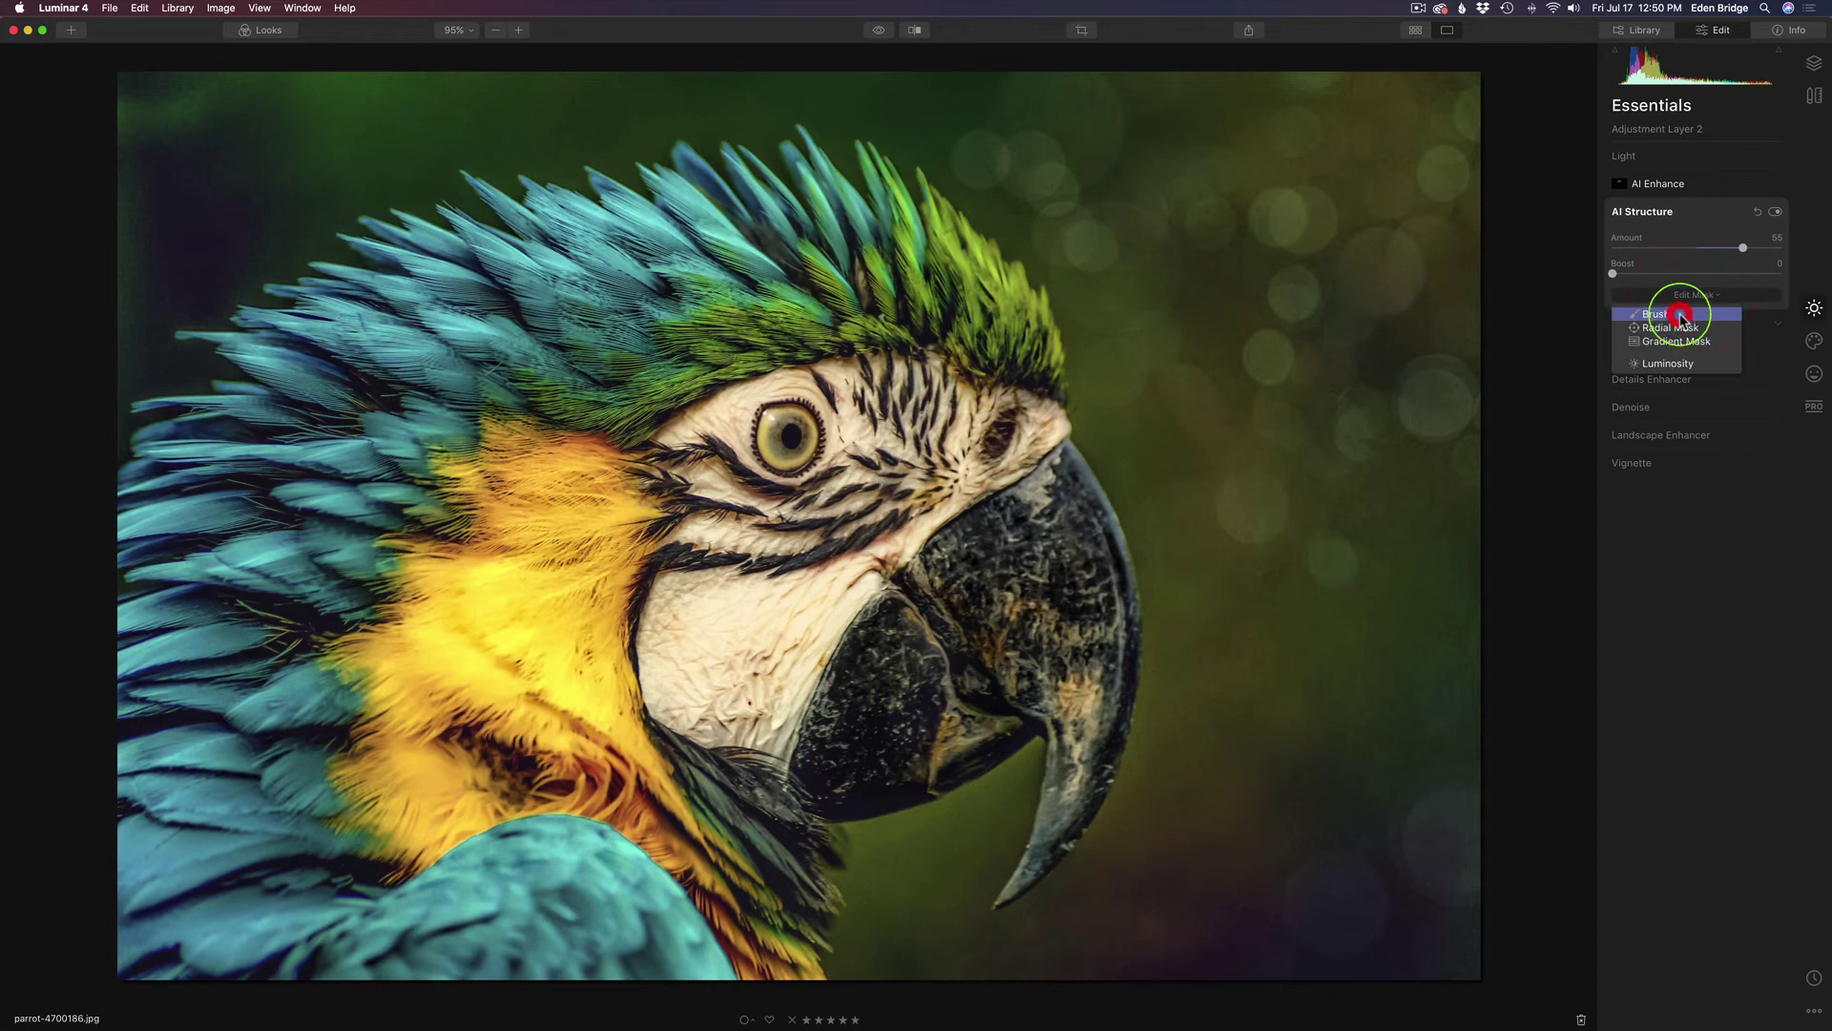
left_click(1681, 316)
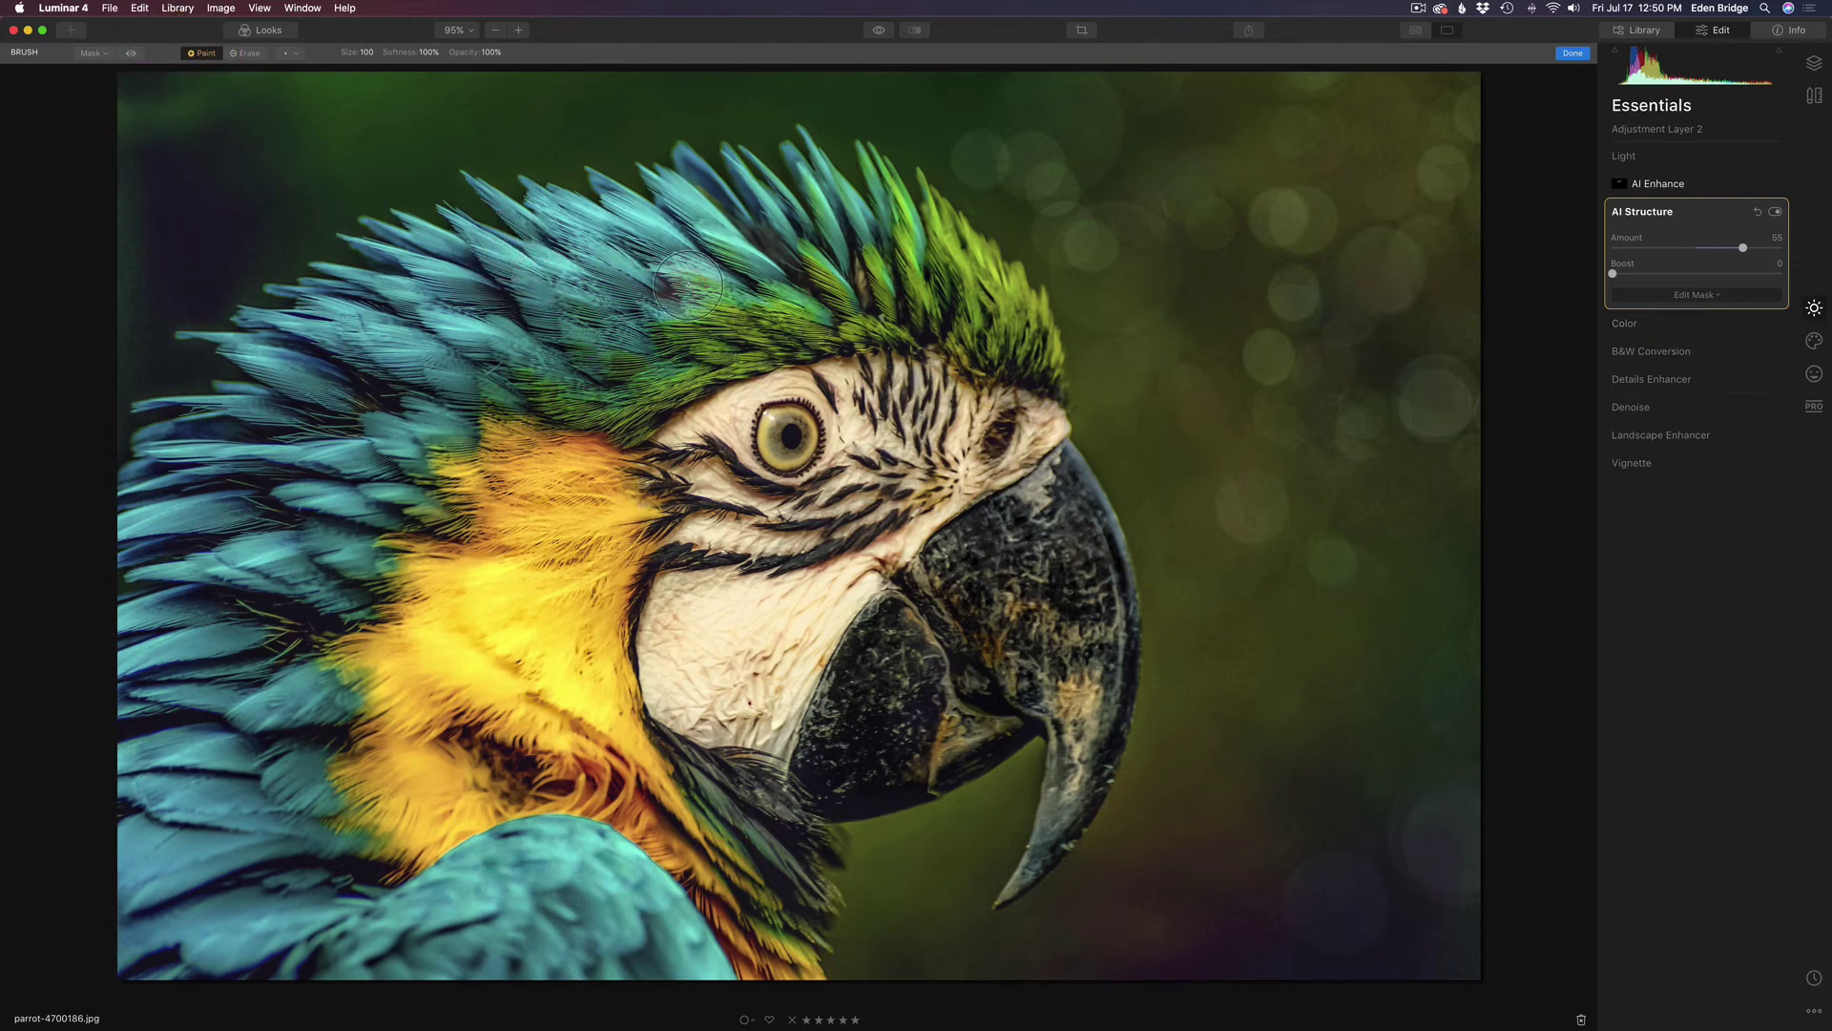
Paint the brush mask over the parrot's crest, head, face and neck.
mouse_move(994, 326)
left_mouse_down()
mouse_move(1021, 366)
mouse_move(953, 274)
mouse_move(900, 245)
mouse_move(804, 212)
mouse_move(694, 212)
mouse_move(599, 254)
mouse_move(753, 247)
mouse_move(976, 334)
mouse_move(705, 256)
mouse_move(481, 301)
mouse_move(655, 274)
mouse_move(519, 265)
mouse_move(374, 330)
mouse_move(319, 405)
mouse_move(484, 321)
mouse_move(407, 318)
mouse_move(265, 381)
mouse_move(603, 326)
mouse_move(521, 367)
mouse_move(796, 307)
mouse_move(640, 373)
mouse_move(902, 336)
mouse_move(829, 356)
mouse_move(992, 383)
mouse_move(1003, 423)
mouse_move(892, 497)
mouse_move(805, 626)
mouse_move(768, 724)
mouse_move(727, 714)
mouse_move(676, 630)
mouse_move(680, 485)
mouse_move(733, 384)
mouse_move(819, 367)
mouse_move(687, 550)
mouse_move(752, 604)
mouse_move(916, 384)
mouse_move(807, 532)
mouse_move(1010, 410)
mouse_move(1016, 430)
mouse_move(792, 581)
mouse_move(703, 571)
mouse_move(597, 469)
mouse_move(418, 429)
mouse_move(699, 391)
mouse_move(481, 403)
mouse_move(477, 424)
mouse_move(336, 460)
mouse_move(602, 524)
mouse_move(376, 527)
mouse_move(598, 552)
mouse_move(385, 597)
mouse_move(637, 574)
mouse_move(627, 679)
mouse_move(645, 665)
mouse_move(679, 772)
mouse_move(799, 817)
mouse_move(756, 800)
mouse_move(706, 716)
mouse_move(802, 601)
mouse_move(1012, 420)
left_mouse_up()
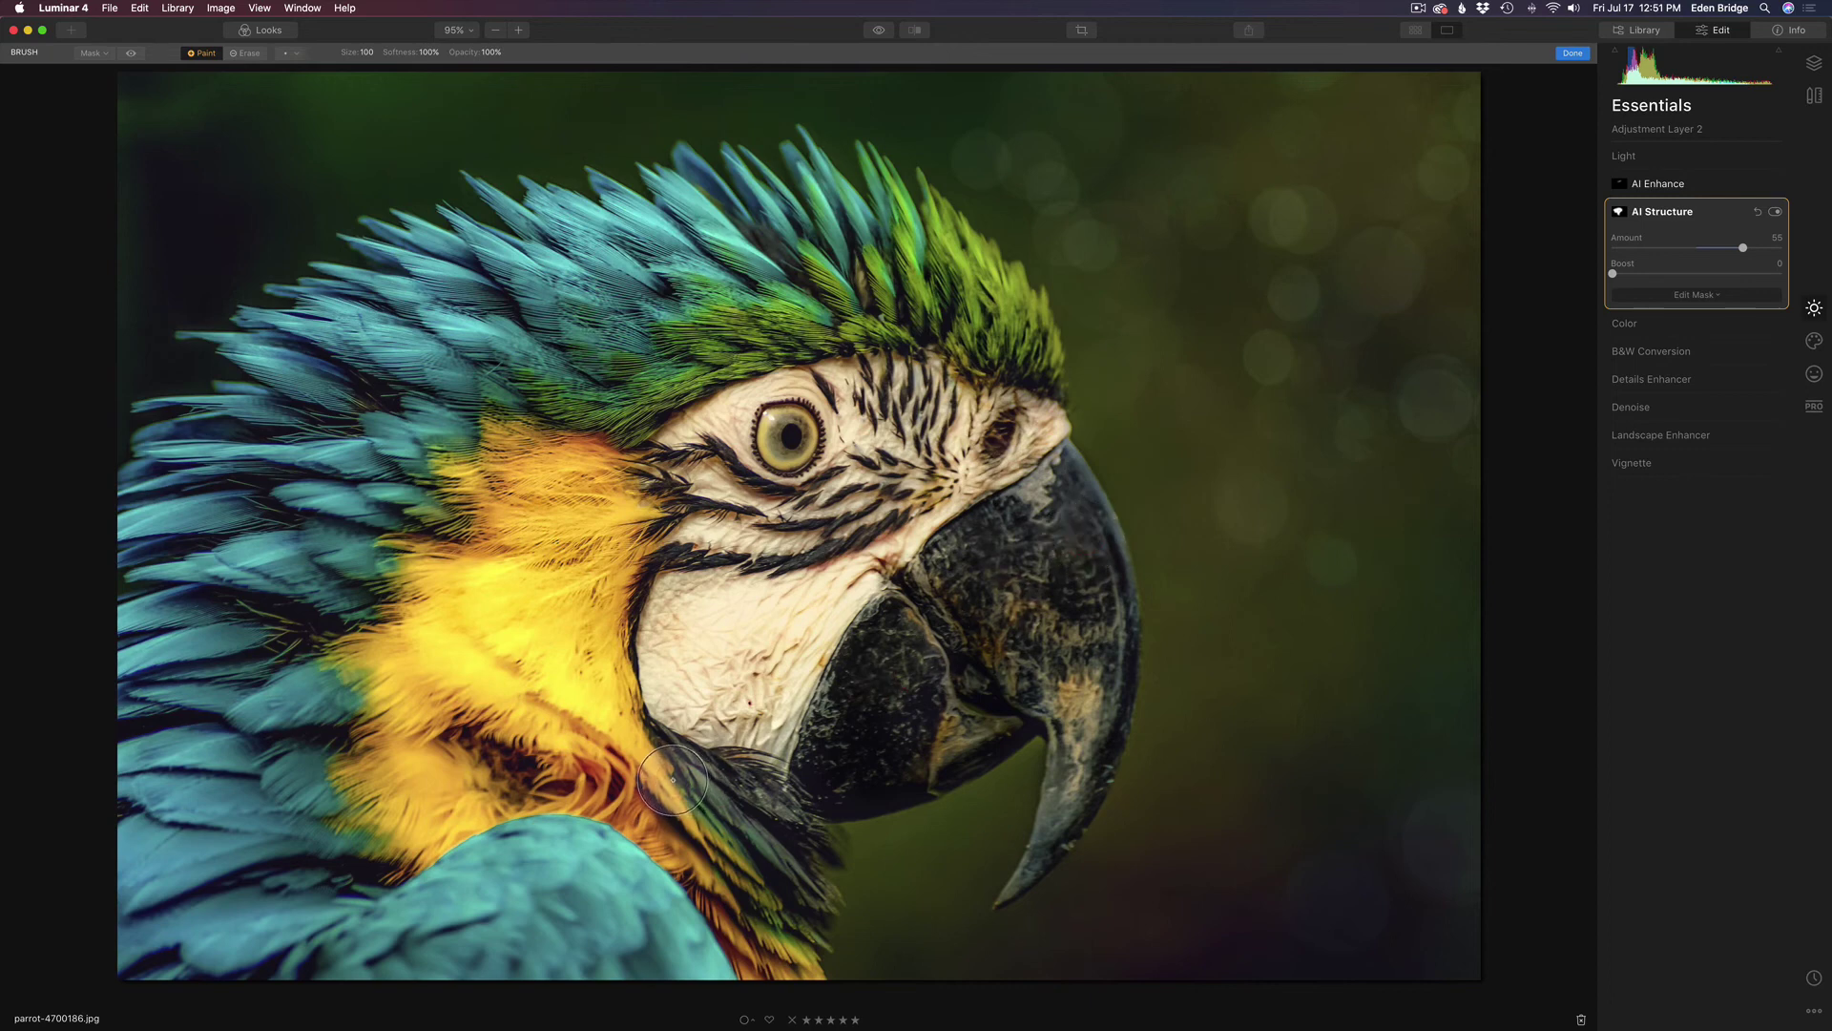
mouse_move(673, 775)
left_mouse_down()
mouse_move(714, 801)
mouse_move(690, 787)
mouse_move(734, 849)
mouse_move(655, 824)
mouse_move(768, 951)
mouse_move(686, 856)
mouse_move(507, 739)
mouse_move(565, 741)
left_mouse_up()
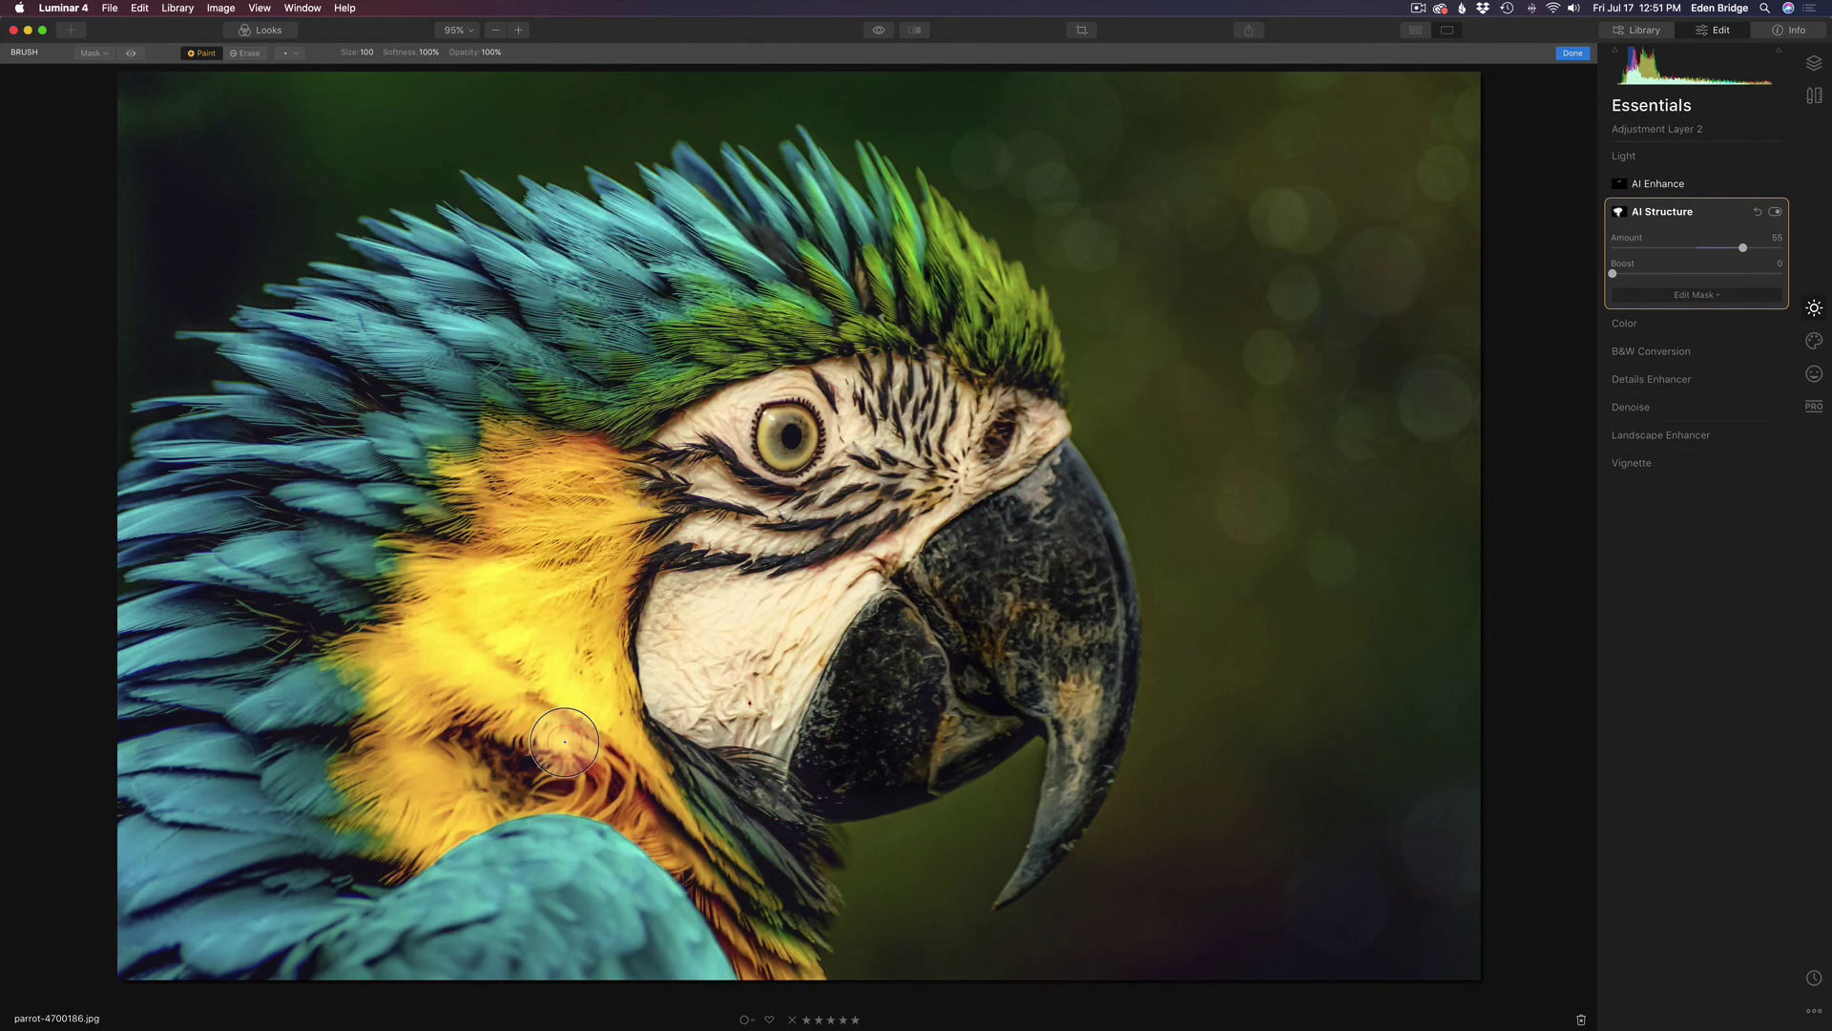